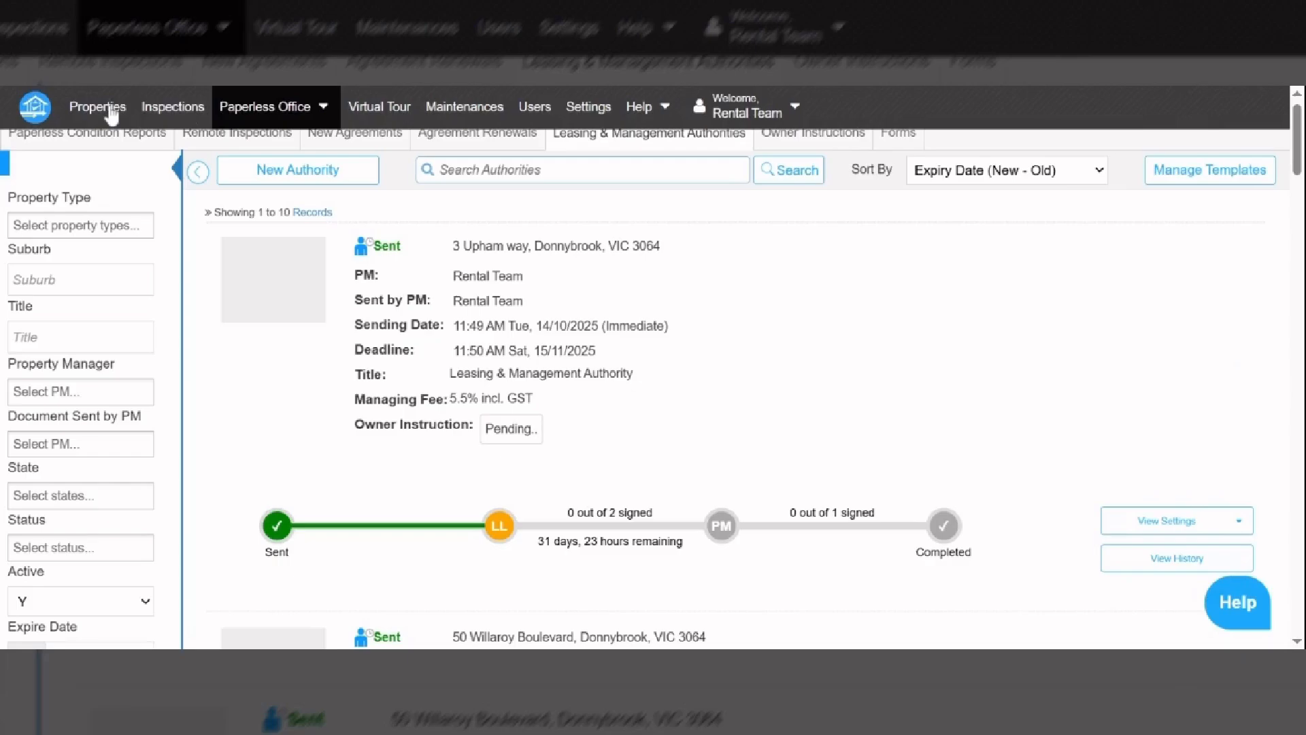
- Start a new property from the Properties list, then abandon the form
{"action": "left_click", "coordinate": [112, 115]}
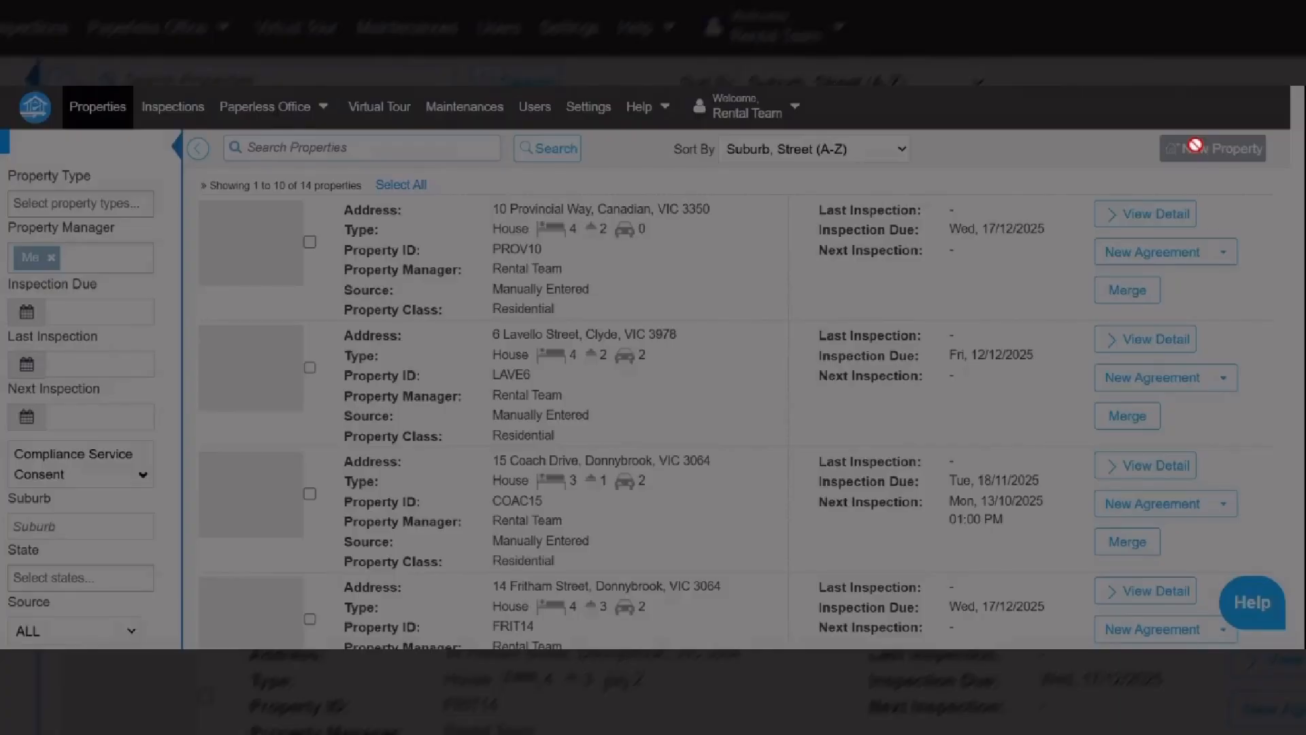
{"action": "left_click", "coordinate": [1195, 145]}
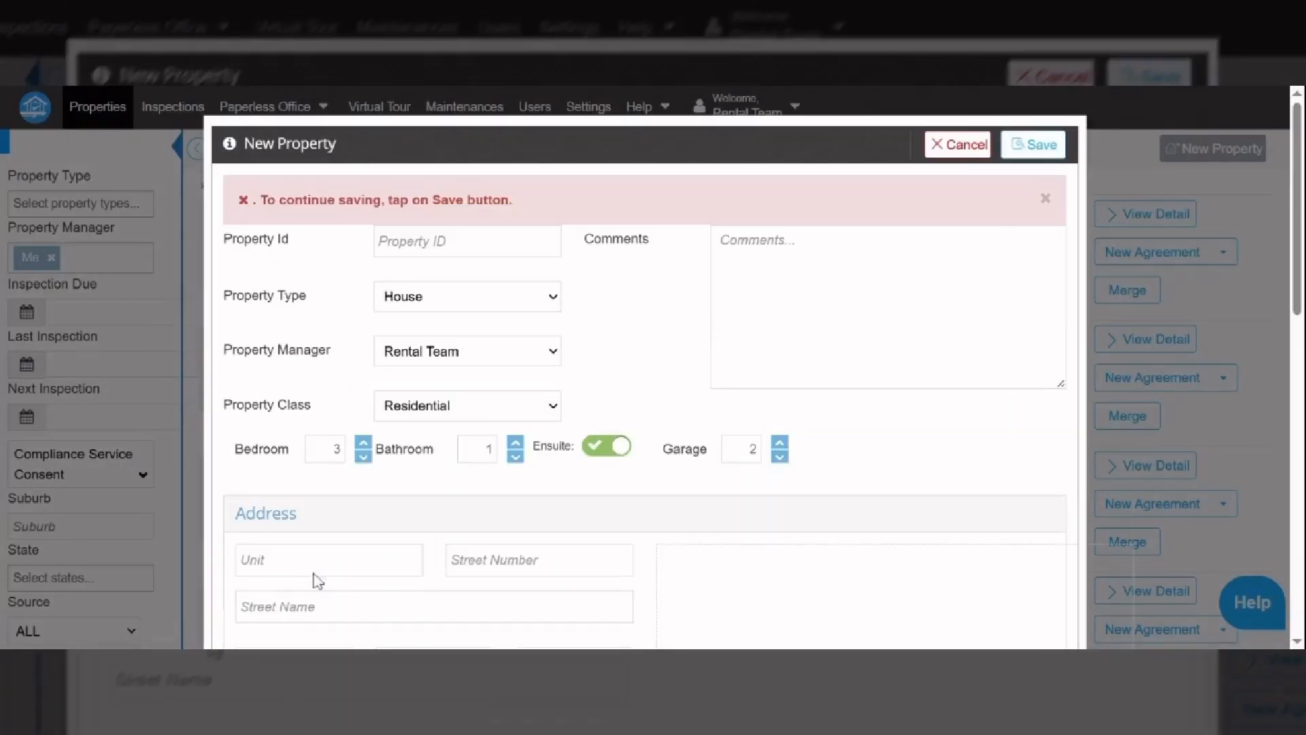
{"action": "left_click", "coordinate": [503, 559]}
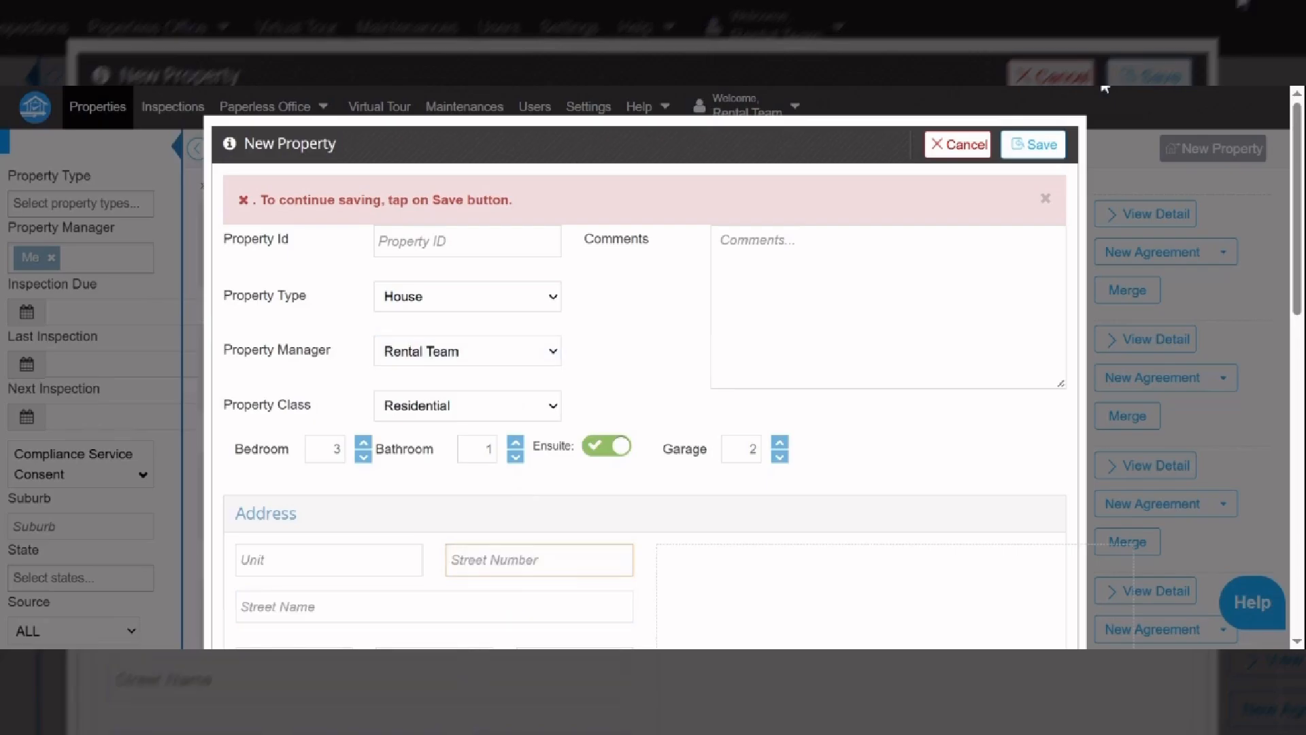
{"action": "left_click", "coordinate": [963, 151]}
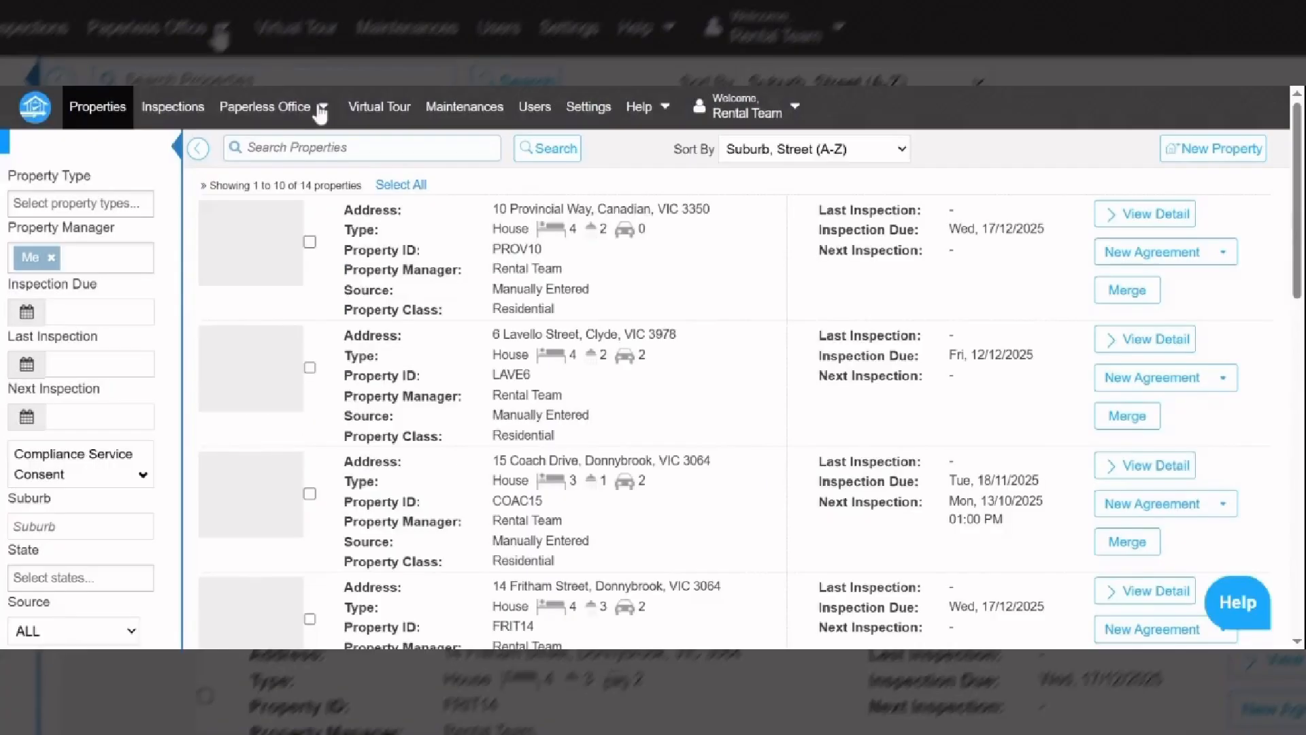
{"action": "left_click", "coordinate": [319, 112]}
{"action": "left_click", "coordinate": [300, 154]}
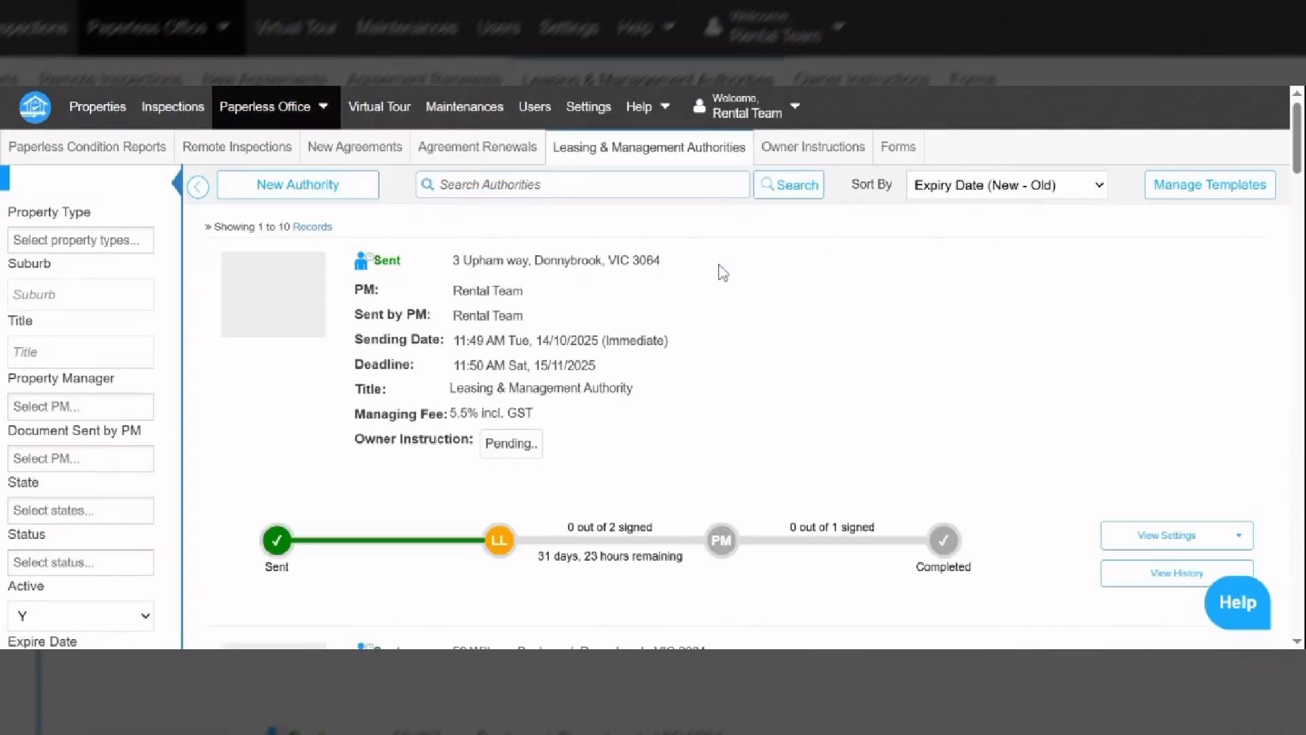
{"action": "left_click_drag", "start_coordinate": [722, 273], "coordinate": [451, 269]}
{"action": "key", "text": "ctrl+c"}
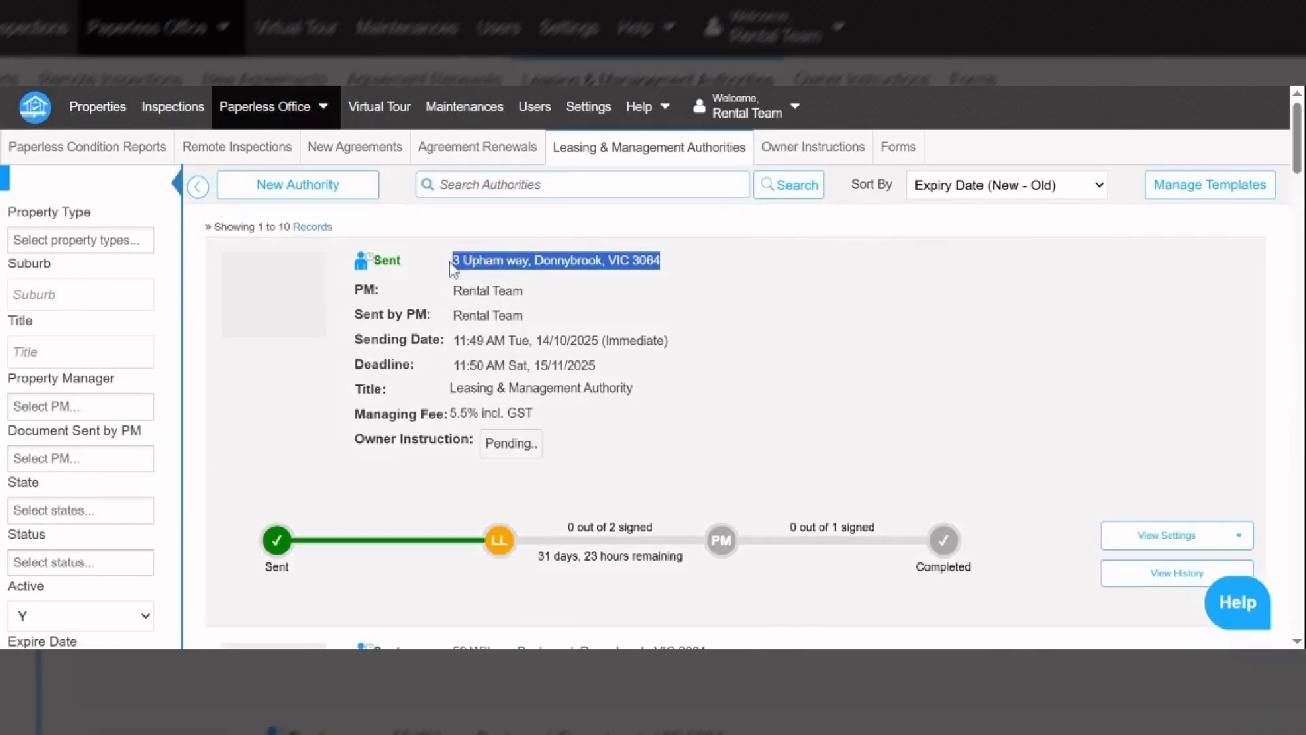
{"action": "left_click", "coordinate": [106, 105]}
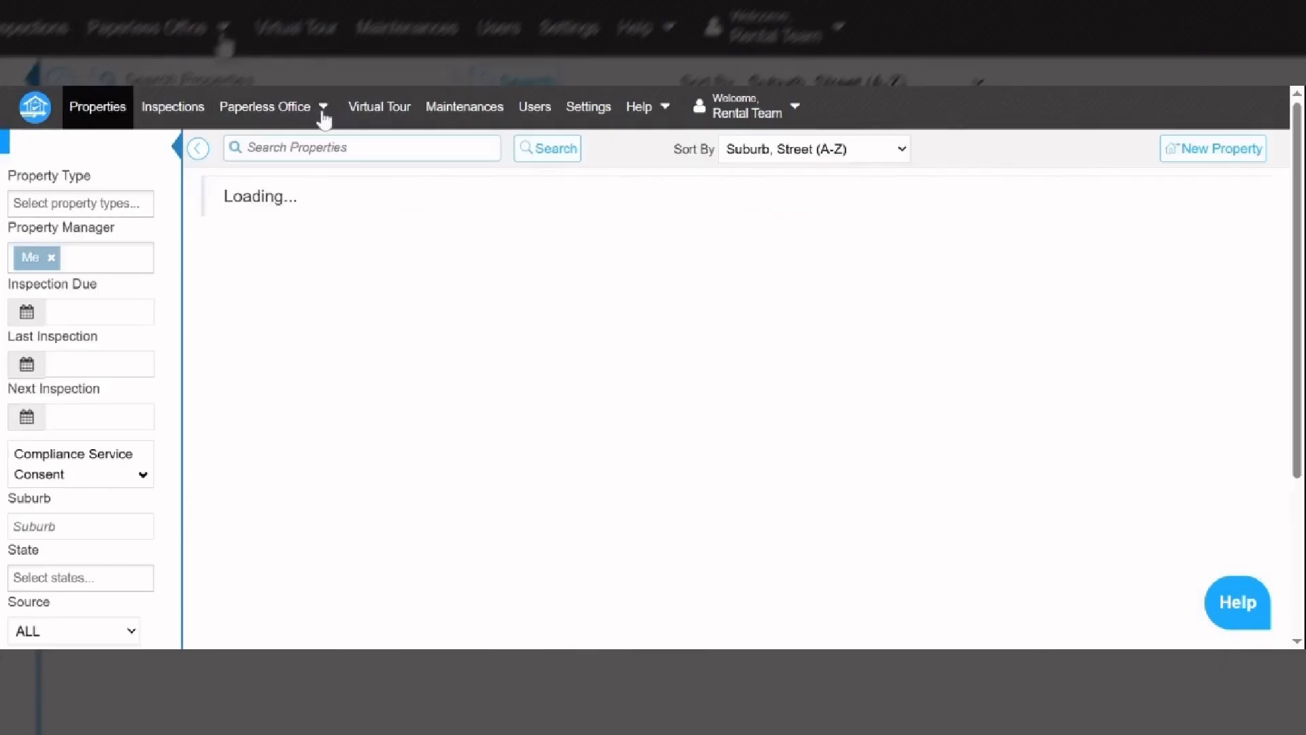
- Start a new property with the pasted address as Street Name, postcode 3064 and suburb Donnybrook
{"action": "left_click", "coordinate": [1218, 150]}
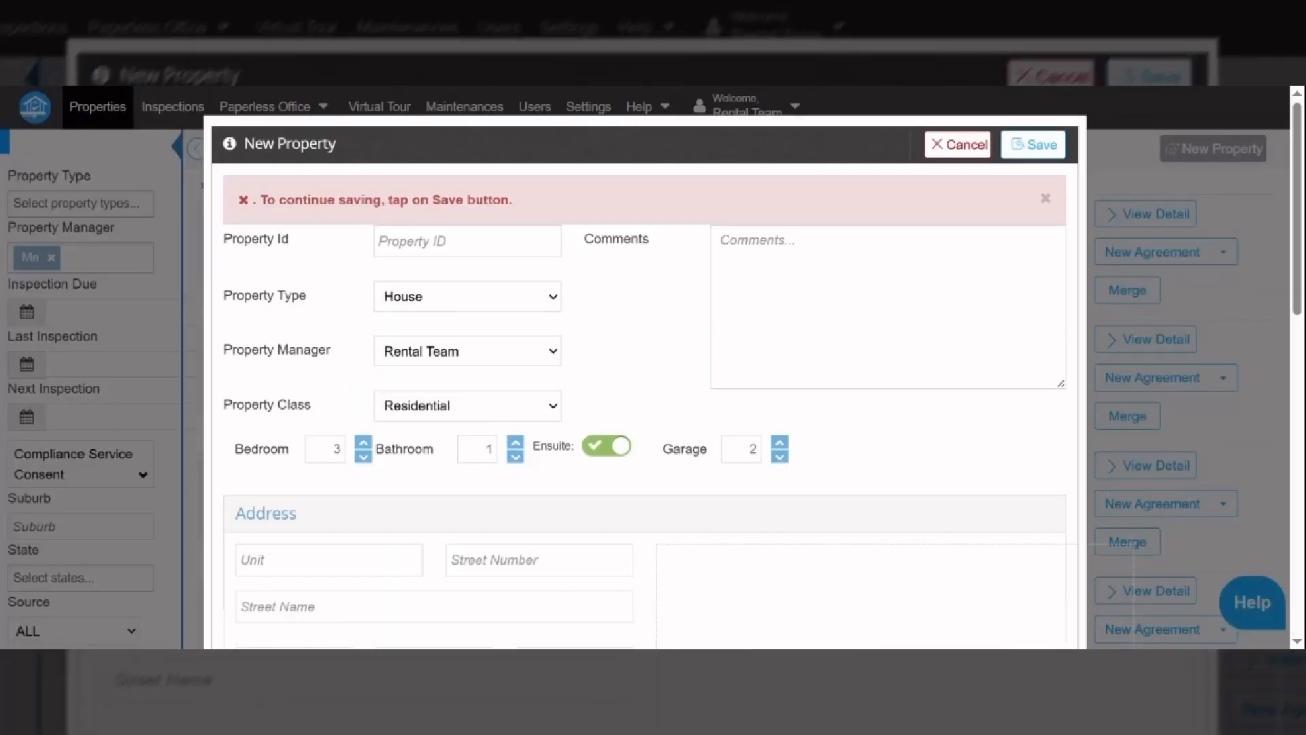
{"action": "scroll", "coordinate": [1297, 207], "scroll_direction": "down", "scroll_amount": 3}
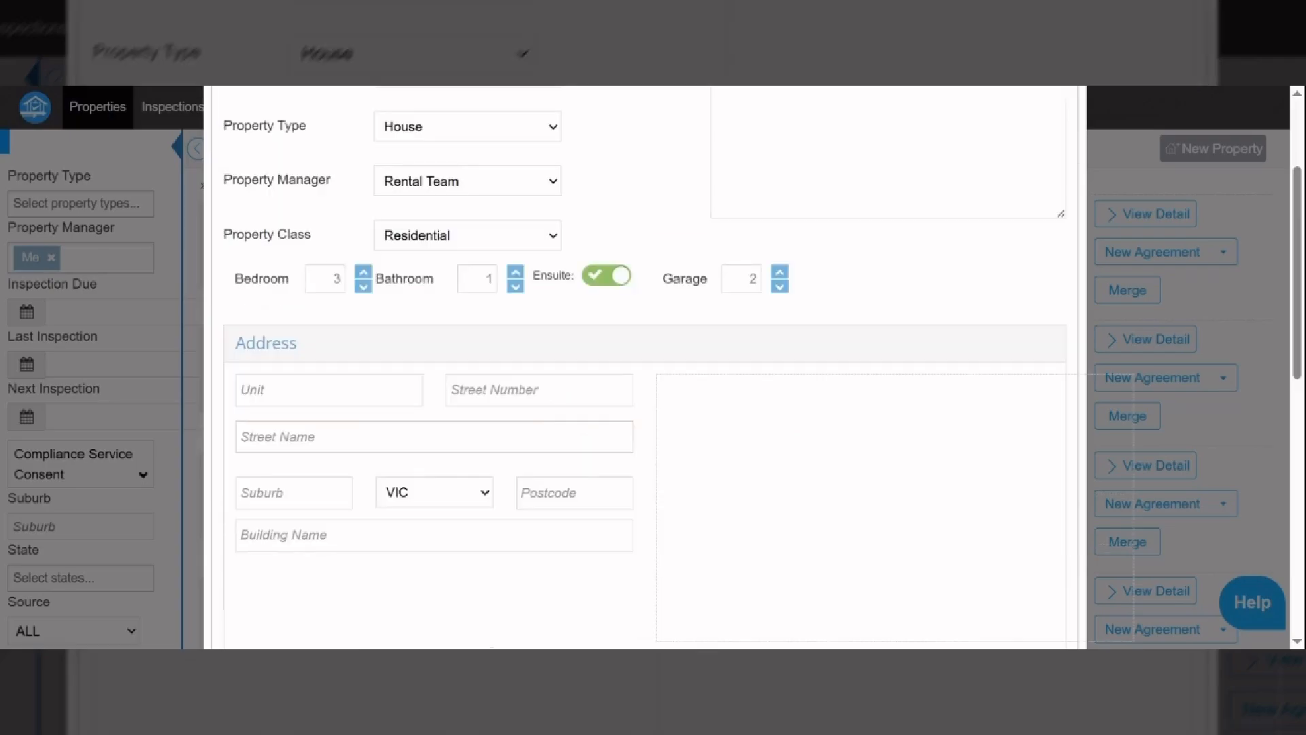
{"action": "key", "text": "ctrl+v"}
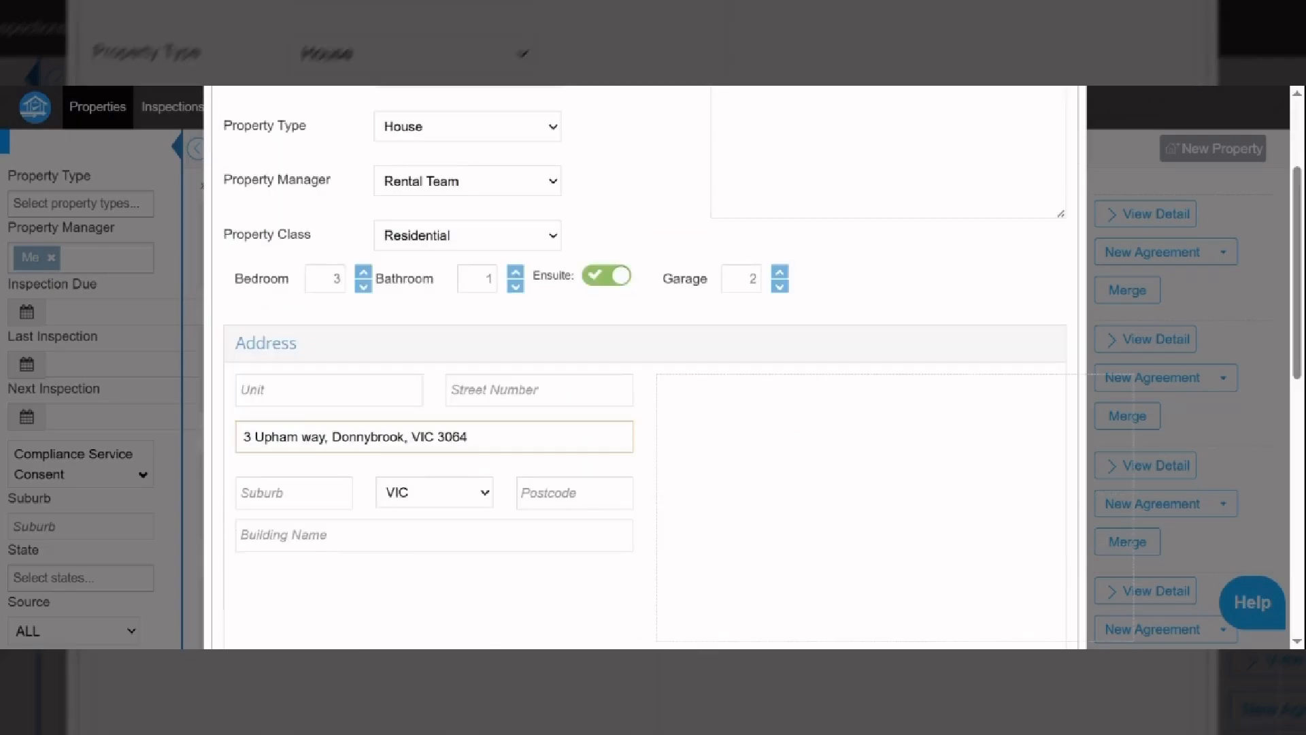
{"action": "left_click", "coordinate": [575, 493]}
{"action": "type", "text": "3"}
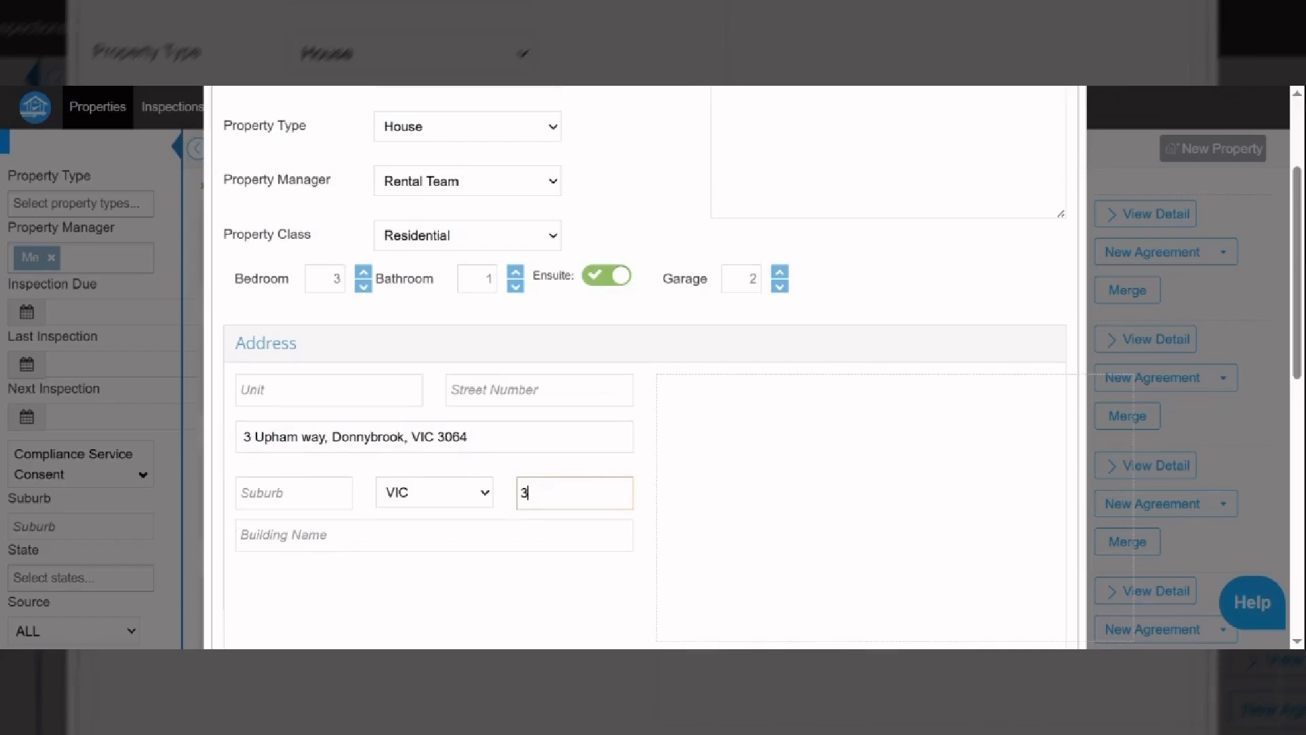
{"action": "type", "text": "064"}
{"action": "left_click", "coordinate": [294, 492]}
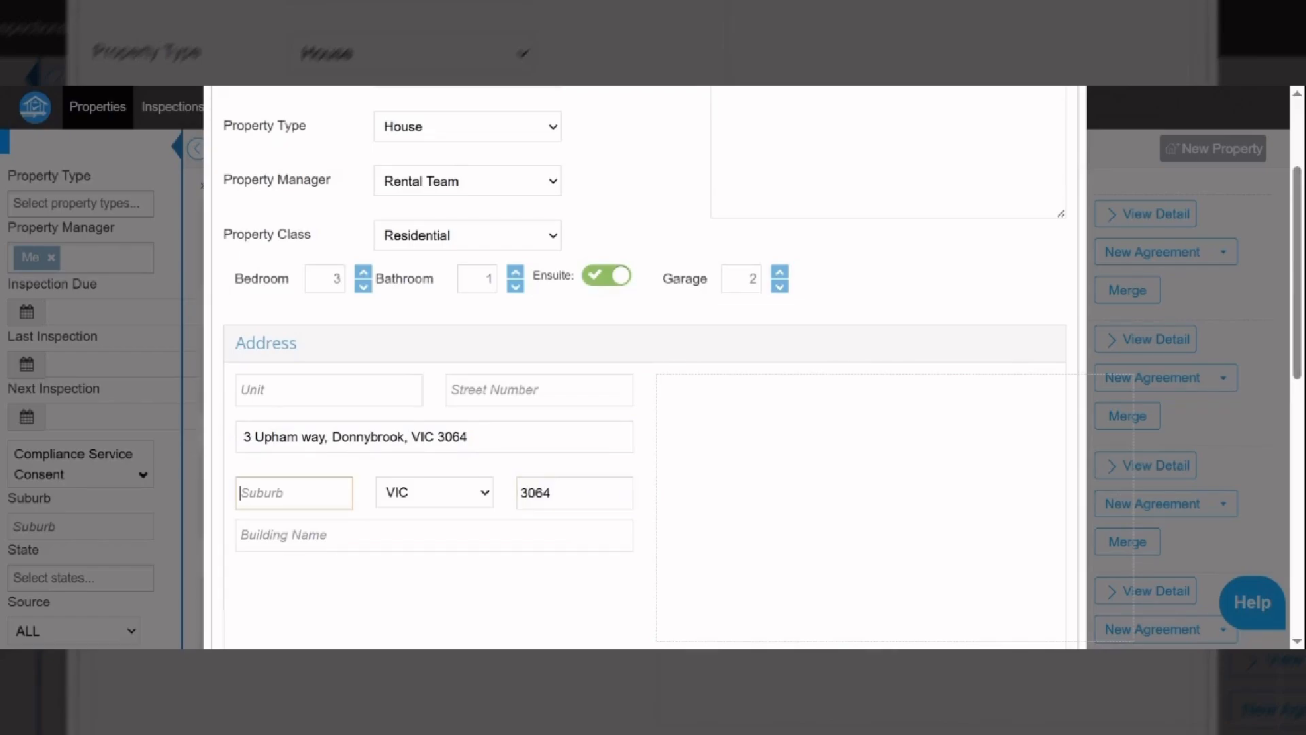
{"action": "type", "text": "Donnybrook"}
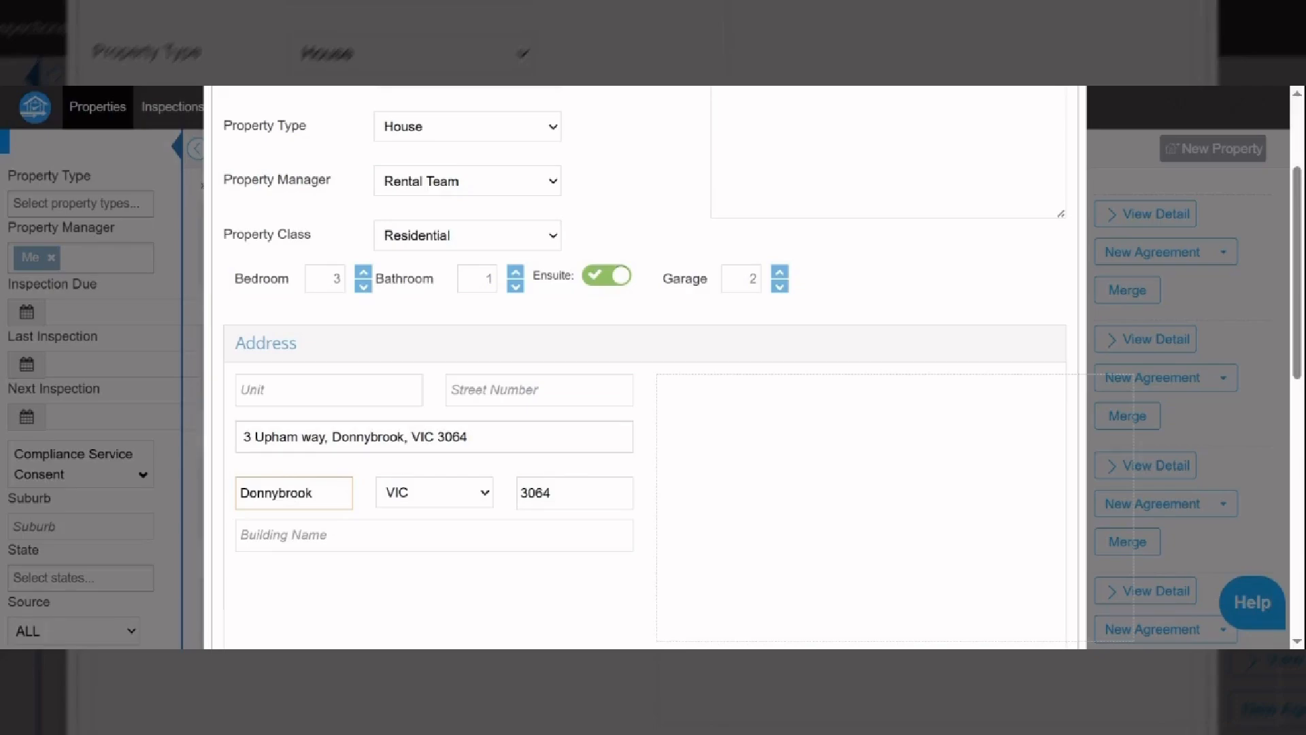
{"action": "left_click_drag", "start_coordinate": [469, 437], "coordinate": [341, 437]}
{"action": "key", "text": "BackSpace"}
{"action": "key", "text": "BackSpace"}
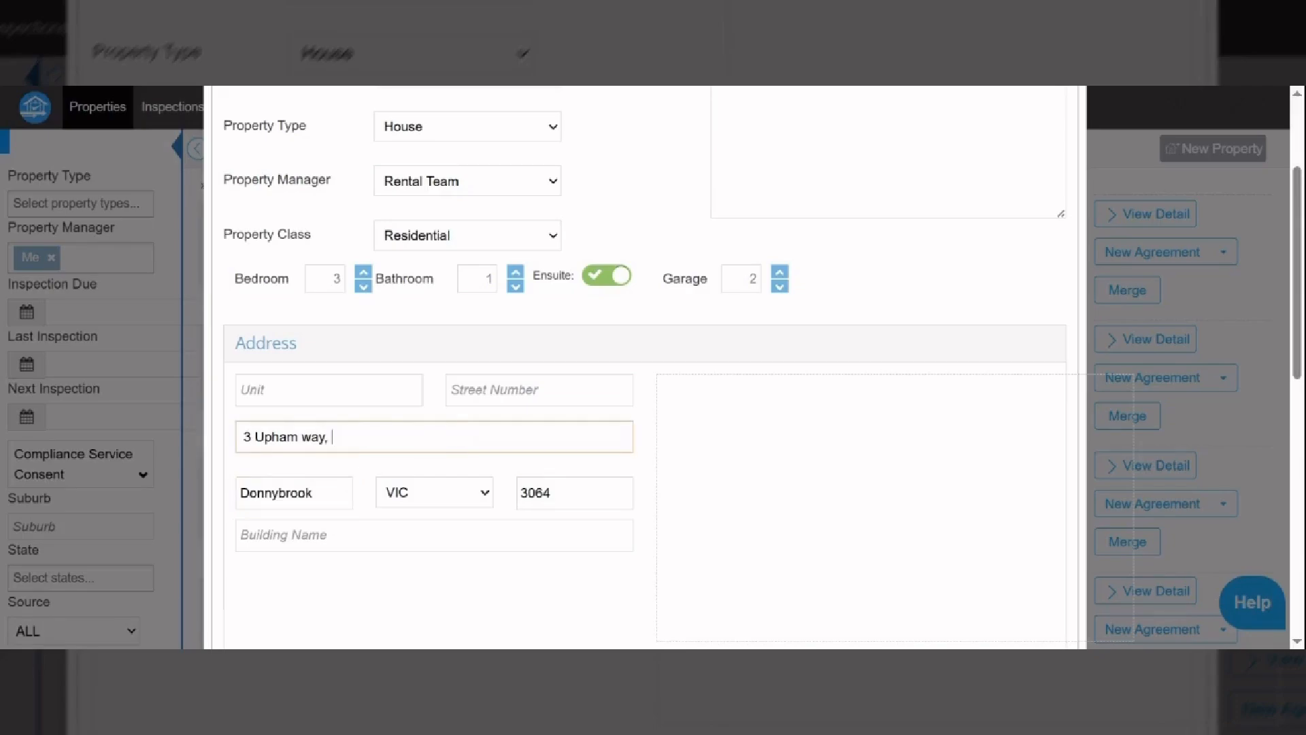
{"action": "left_click", "coordinate": [255, 437]}
{"action": "left_click_drag", "start_coordinate": [254, 437], "coordinate": [213, 444]}
{"action": "key", "text": "ctrl+x"}
{"action": "left_click", "coordinate": [566, 385]}
{"action": "key", "text": "ctrl+v"}
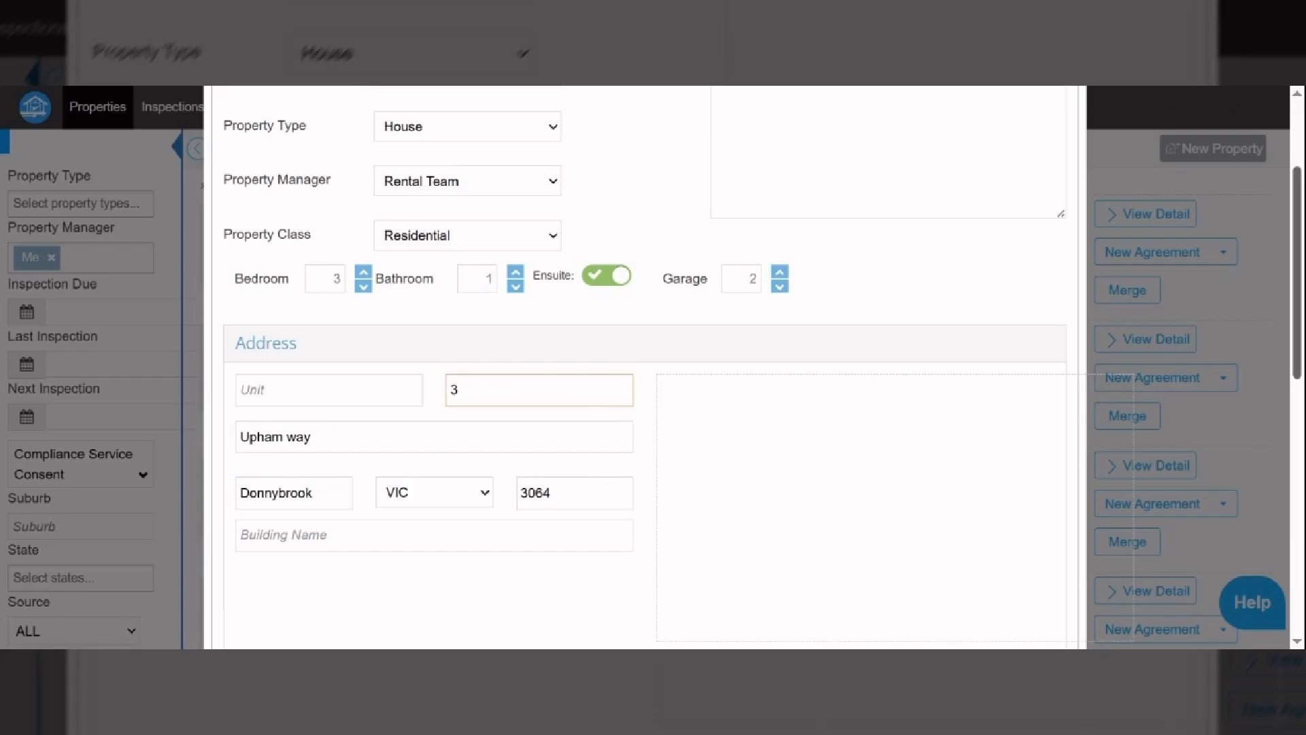
{"action": "left_click_drag", "start_coordinate": [1299, 348], "coordinate": [1302, 304]}
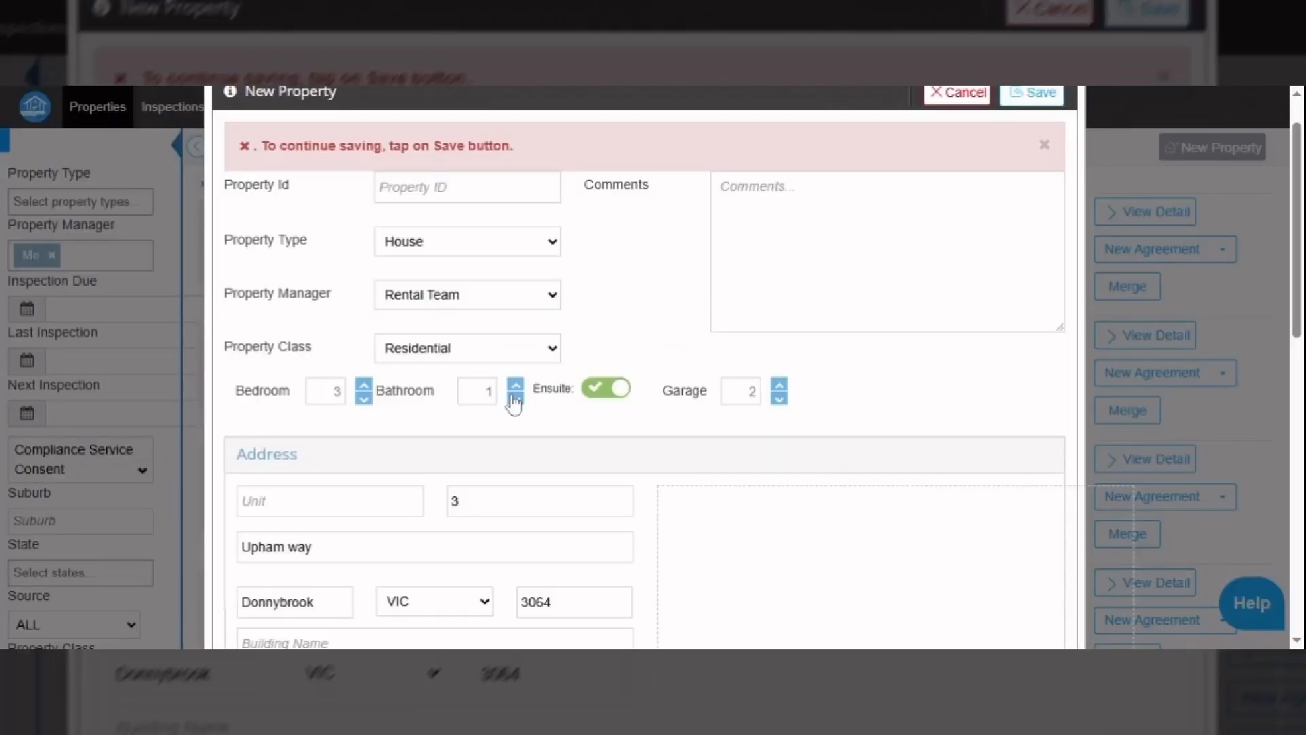
{"action": "left_click", "coordinate": [516, 369]}
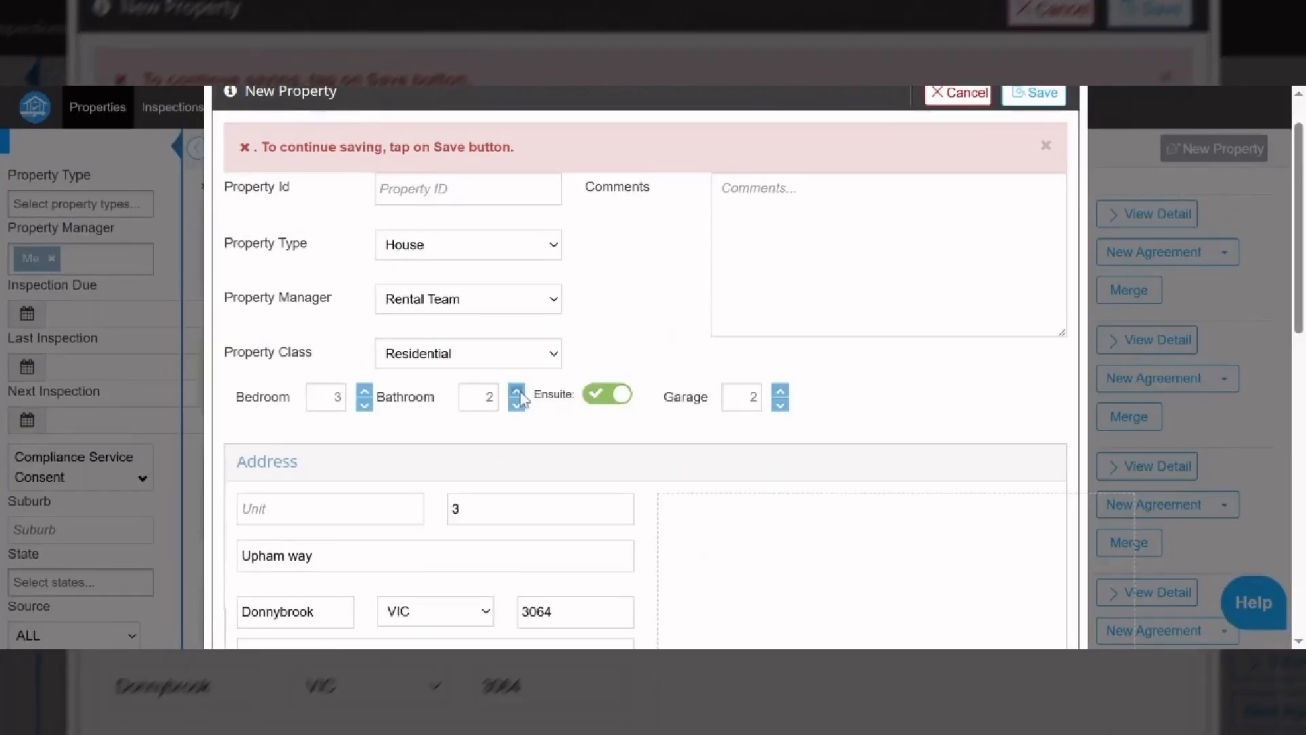
{"action": "left_click", "coordinate": [435, 187]}
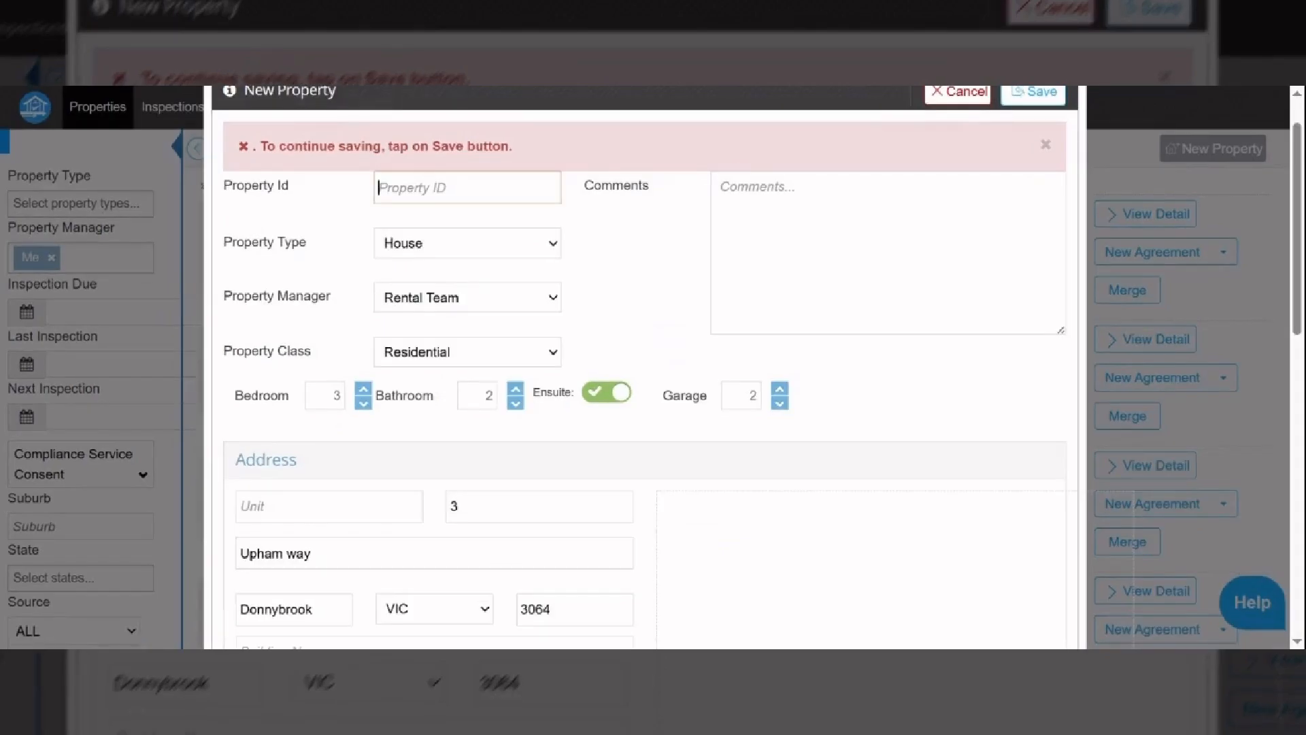
{"action": "key", "text": "ctrl+v"}
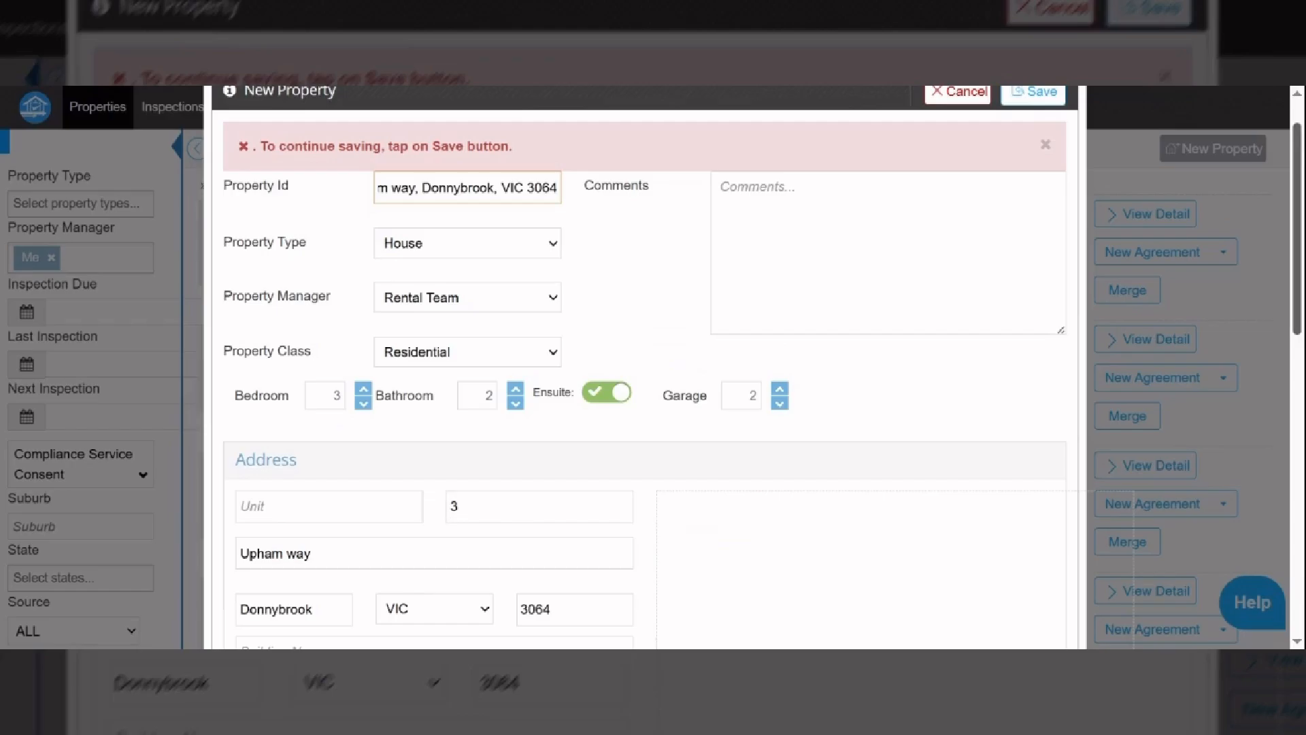
{"action": "left_click_drag", "start_coordinate": [1301, 317], "coordinate": [1281, 223]}
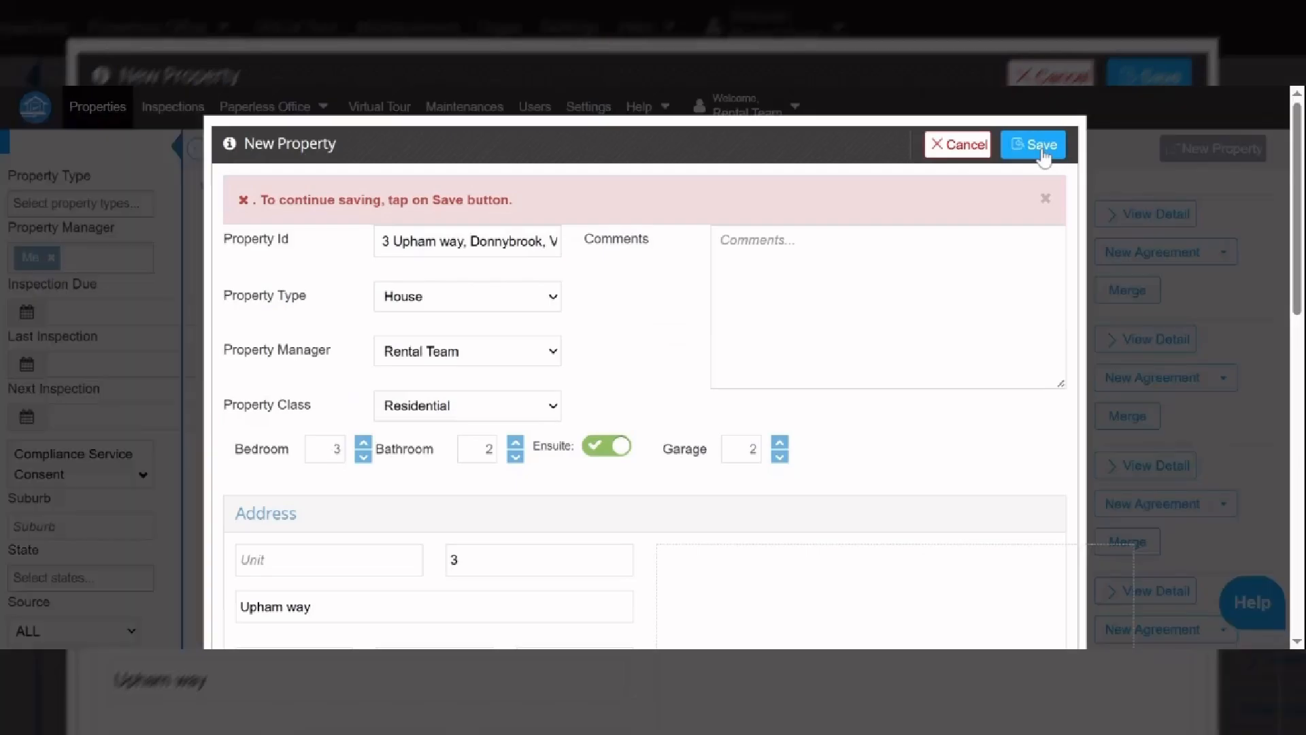
{"action": "left_click", "coordinate": [1042, 148]}
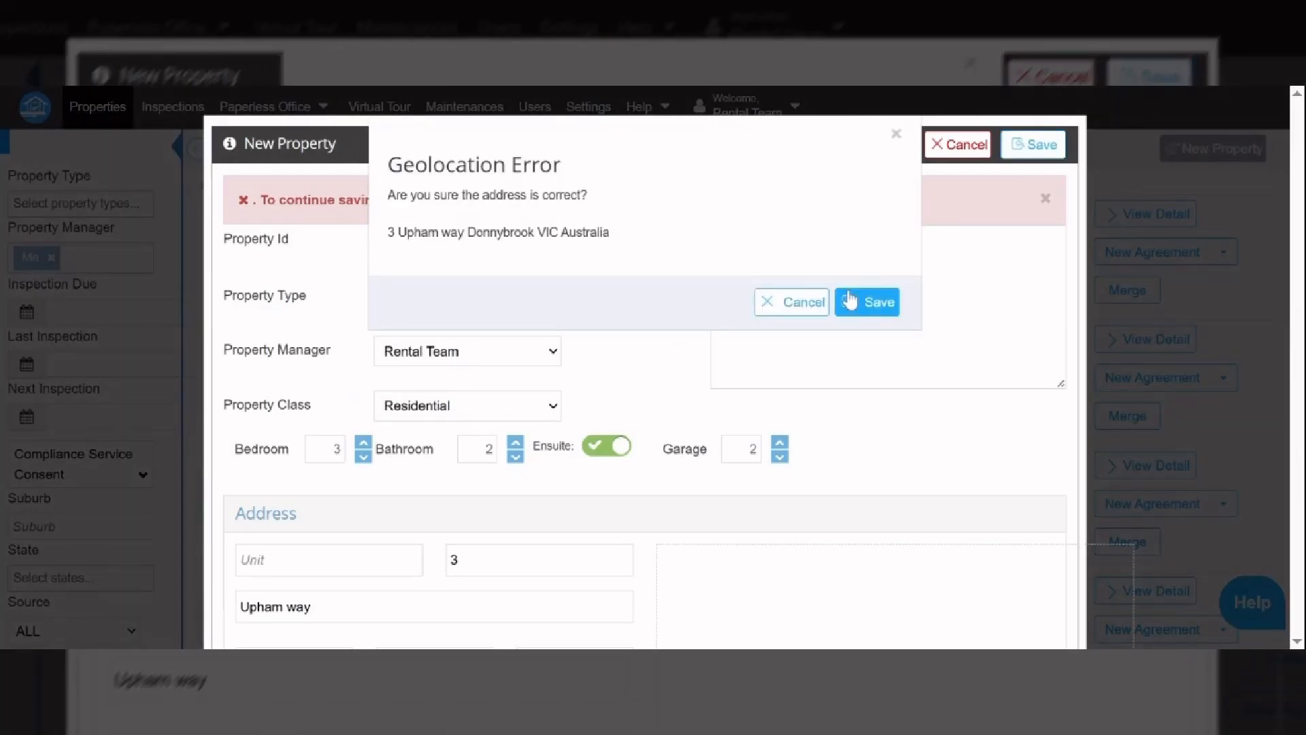
{"action": "left_click", "coordinate": [850, 300]}
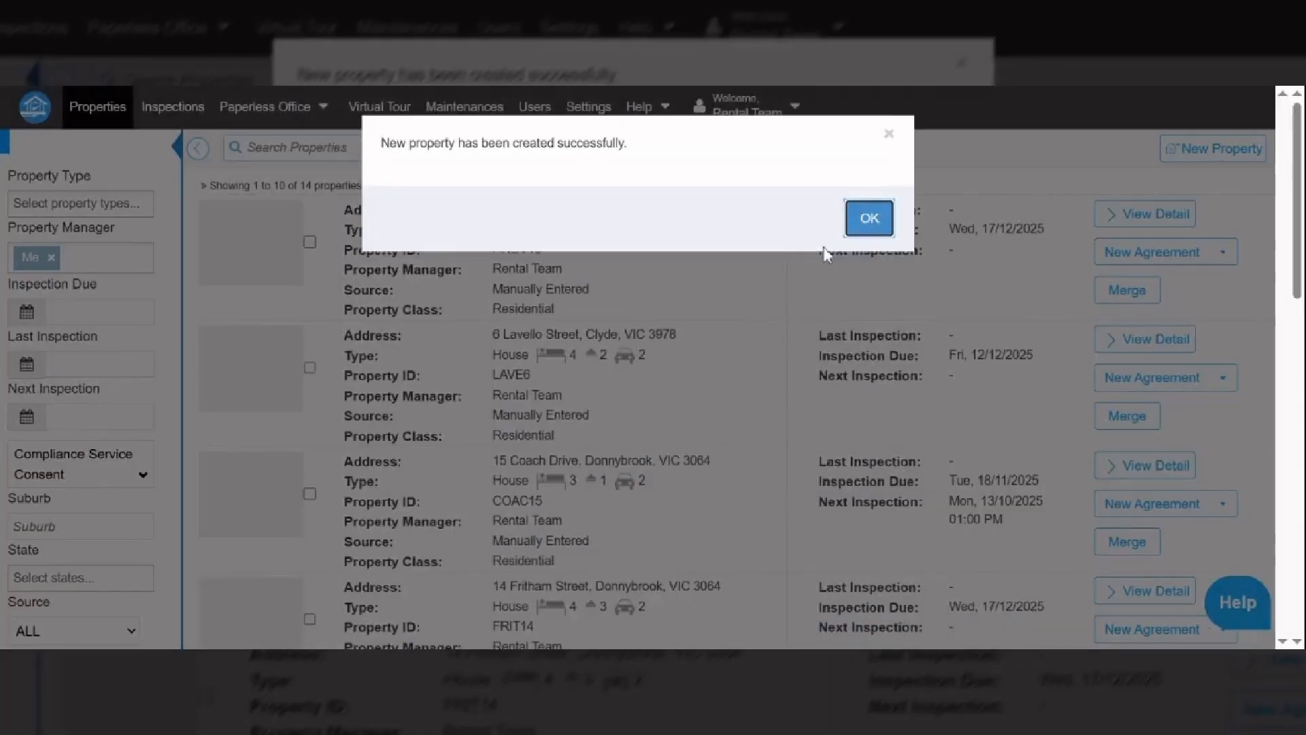
- Dismiss the property-created message and go to Paperless Office > New Agreements
{"action": "left_click", "coordinate": [865, 219]}
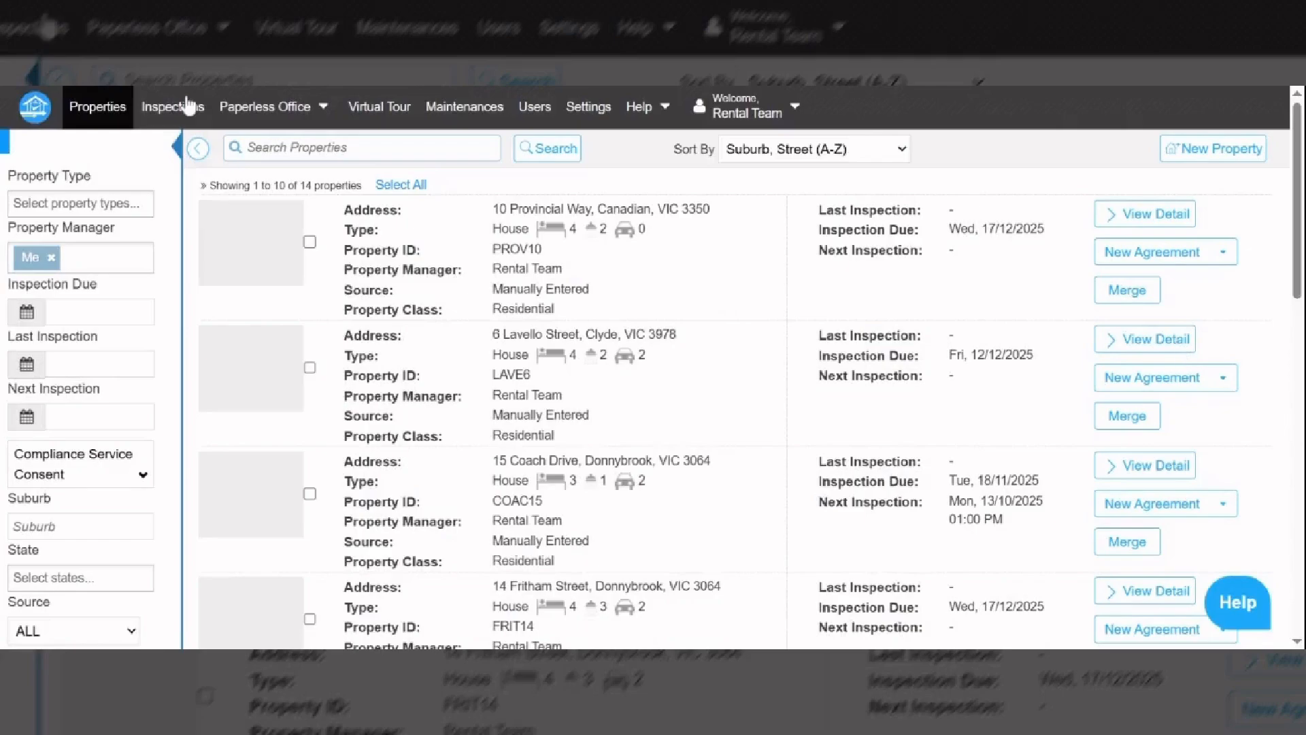
{"action": "left_click", "coordinate": [240, 119]}
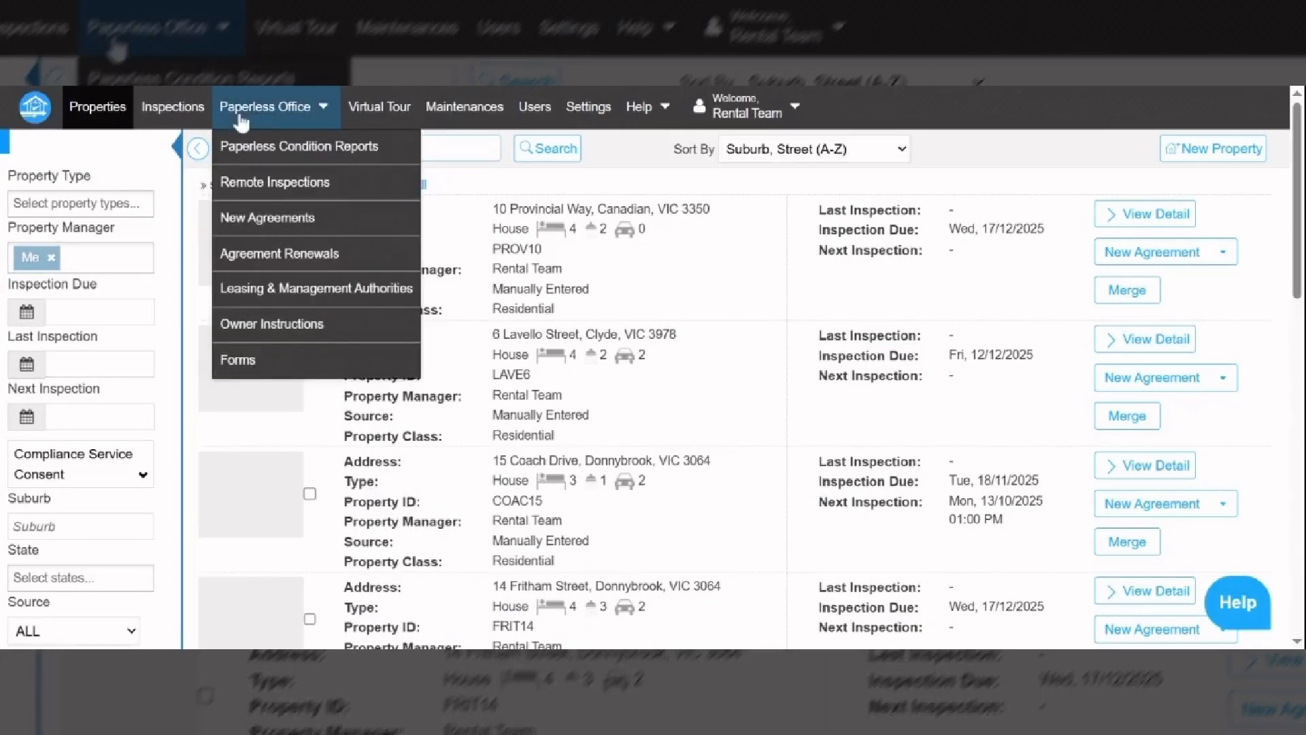
{"action": "left_click", "coordinate": [272, 219]}
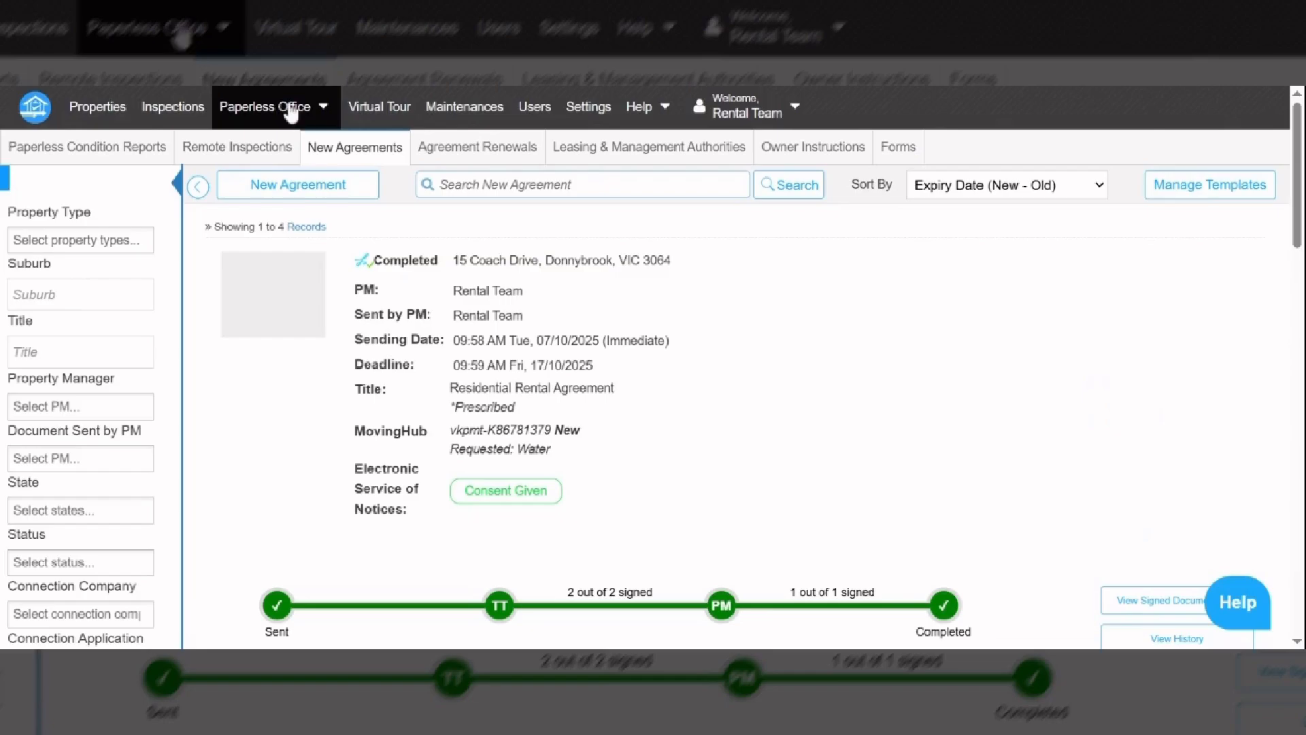
{"action": "left_click", "coordinate": [310, 194]}
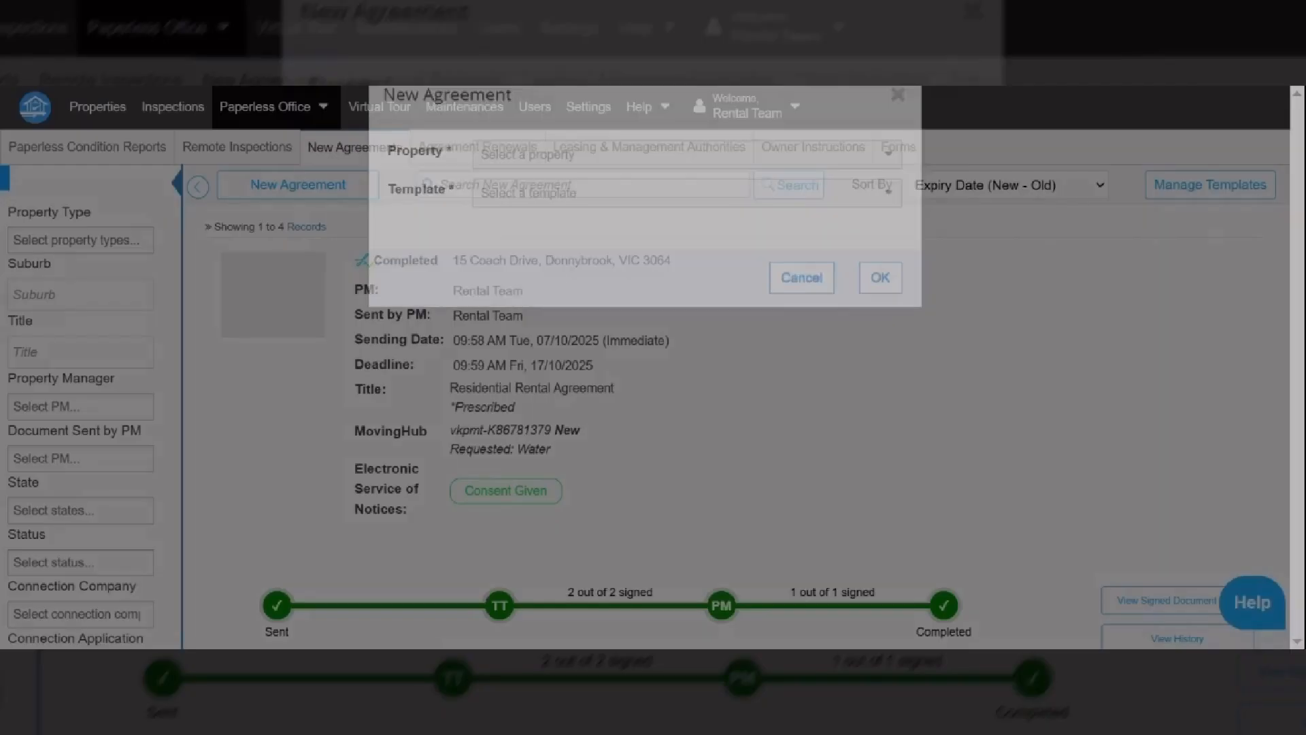
{"action": "left_click", "coordinate": [550, 202]}
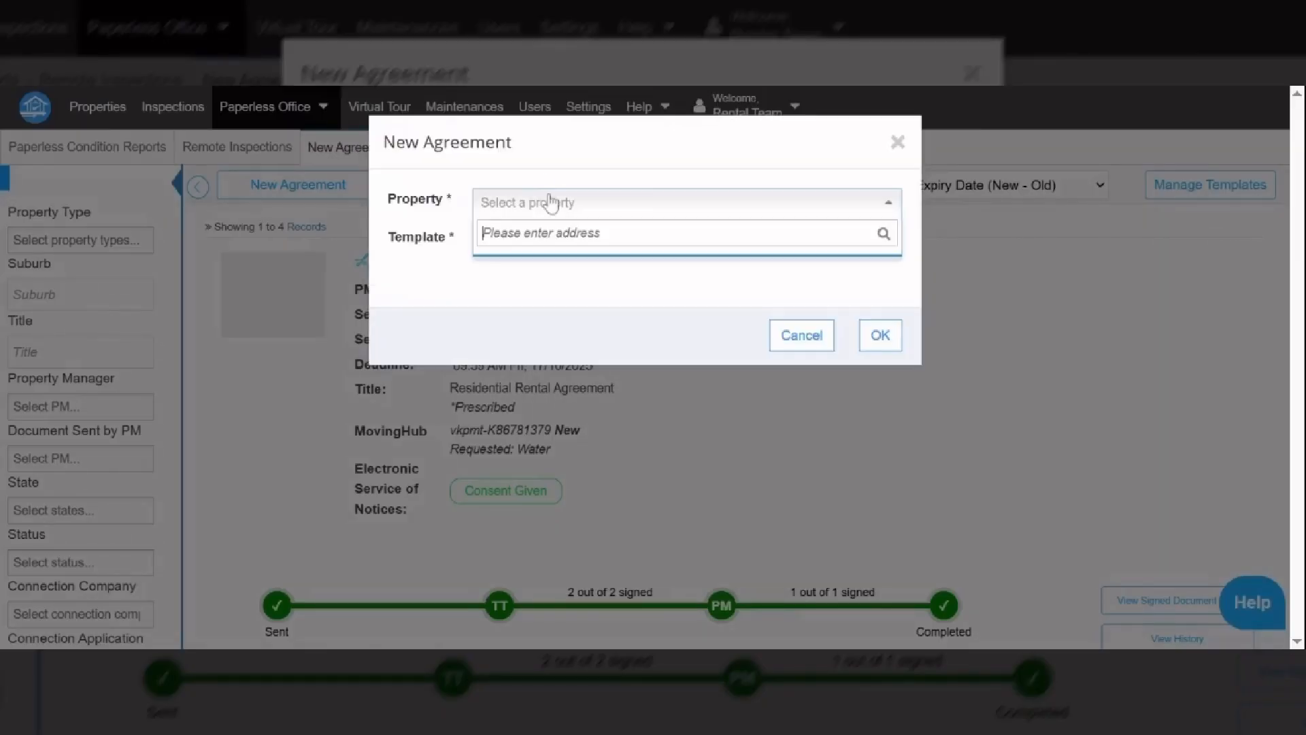
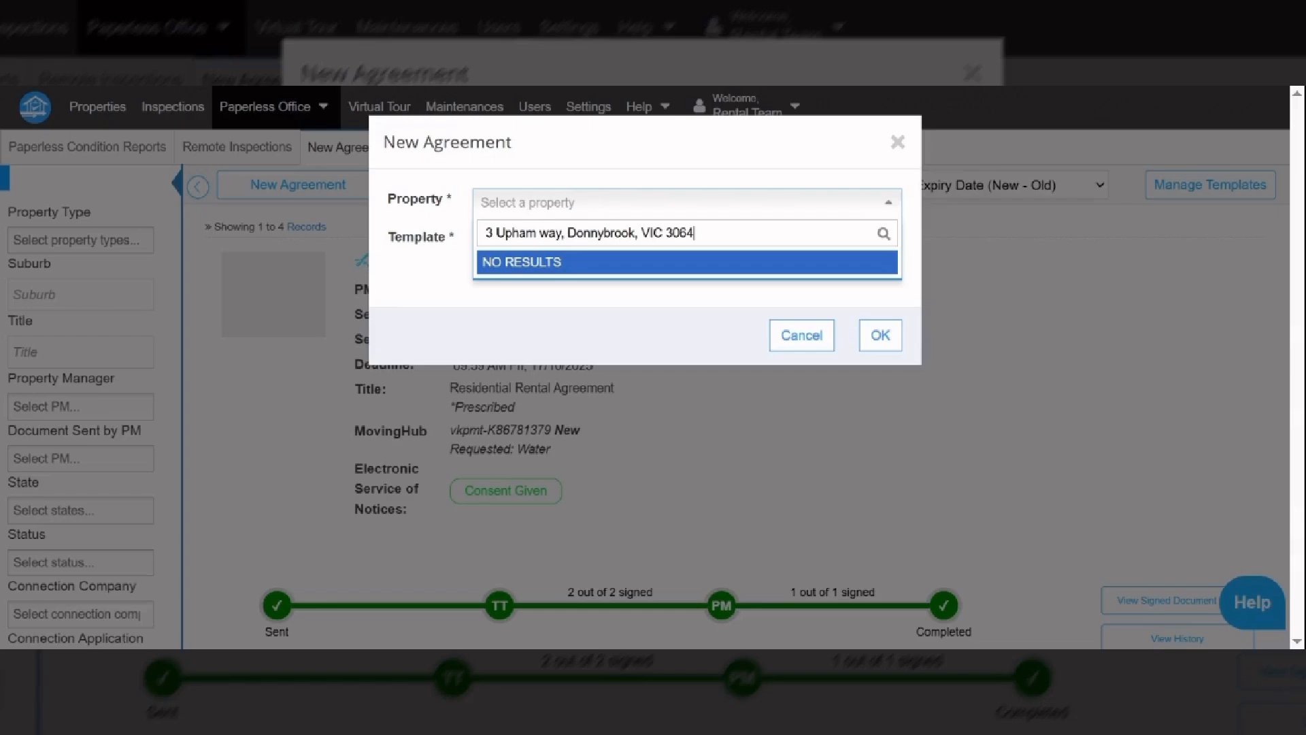
{"action": "key", "text": "ctrl+shift+Left"}
{"action": "key", "text": "ctrl+shift+Left"}
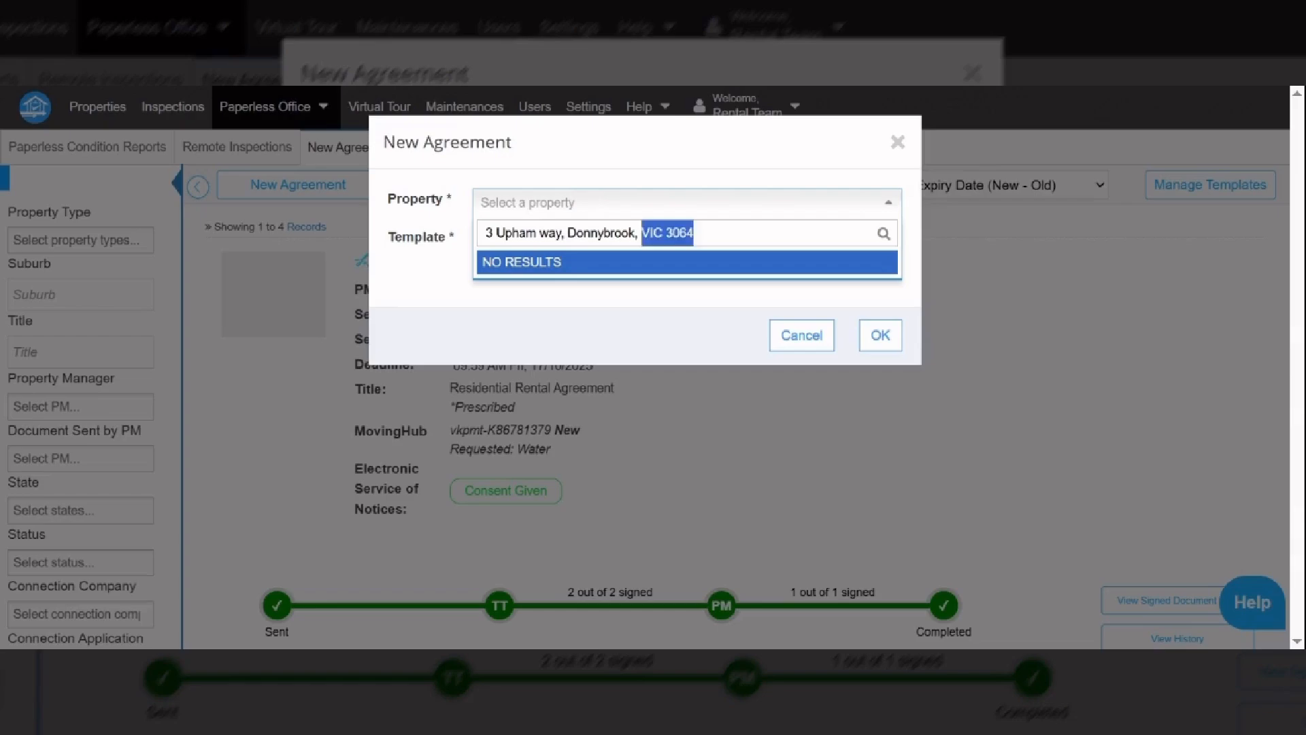
{"action": "key", "text": "ctrl+shift+Left"}
{"action": "key", "text": "BackSpace"}
{"action": "key", "text": "BackSpace"}
{"action": "key", "text": "BackSpace"}
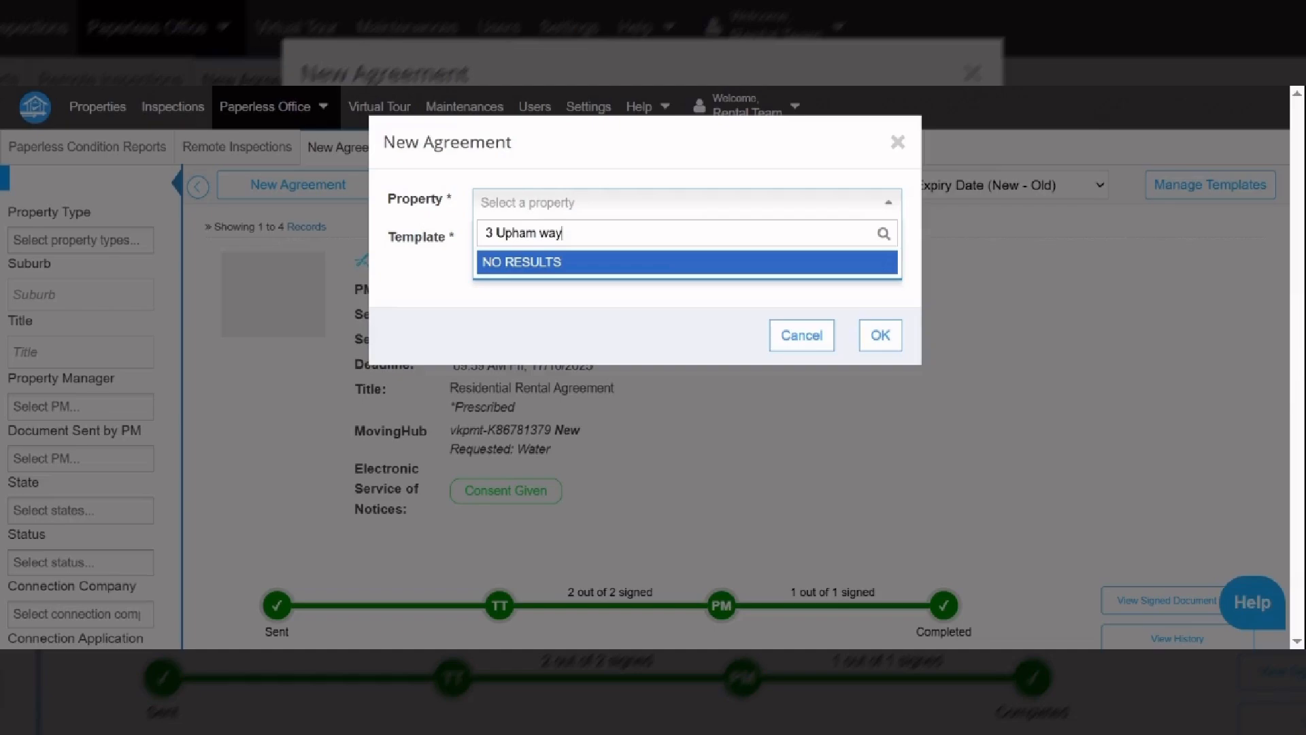
{"action": "key", "text": "BackSpace"}
{"action": "key", "text": "BackSpace"}
{"action": "key", "text": "BackSpace"}
{"action": "key", "text": "BackSpace"}
{"action": "key", "text": "BackSpace"}
{"action": "key", "text": "BackSpace"}
{"action": "key", "text": "BackSpace"}
{"action": "key", "text": "BackSpace"}
{"action": "key", "text": "BackSpace"}
{"action": "key", "text": "BackSpace"}
{"action": "key", "text": "BackSpace"}
{"action": "left_click", "coordinate": [529, 204]}
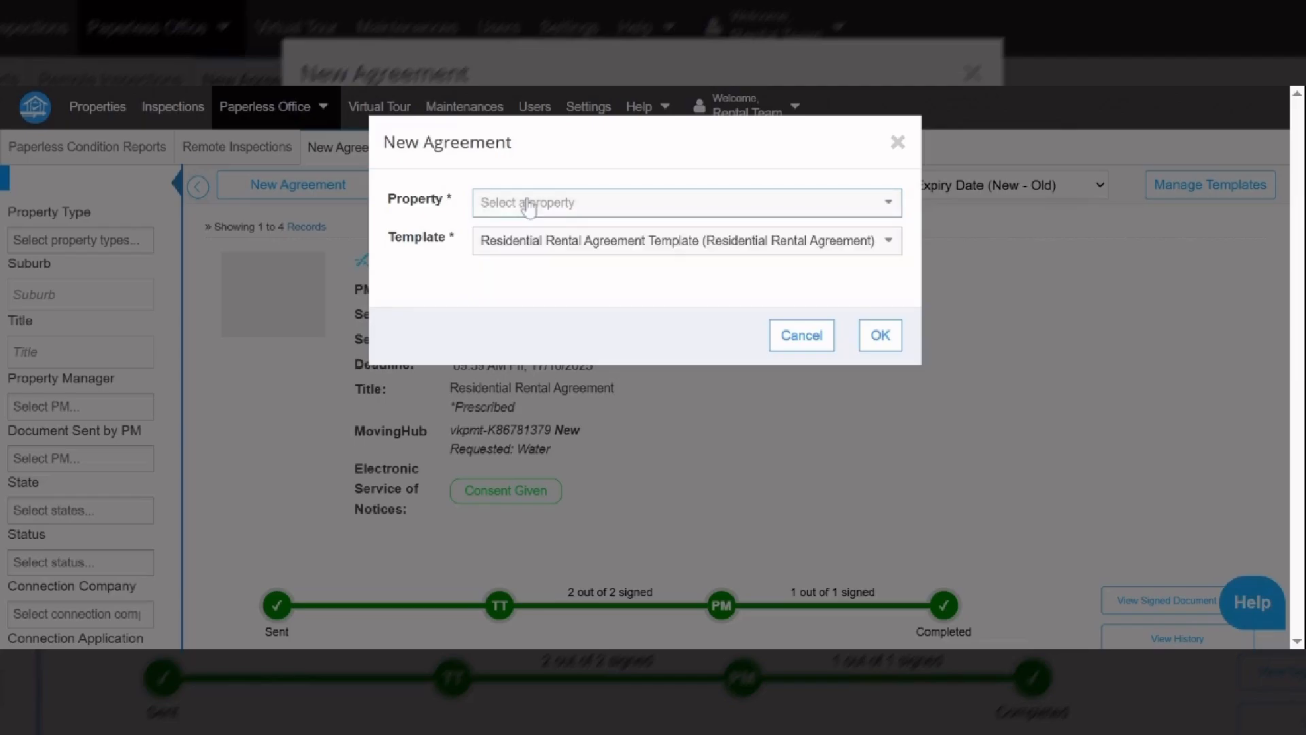
{"action": "left_click", "coordinate": [529, 204]}
{"action": "type", "text": "3"}
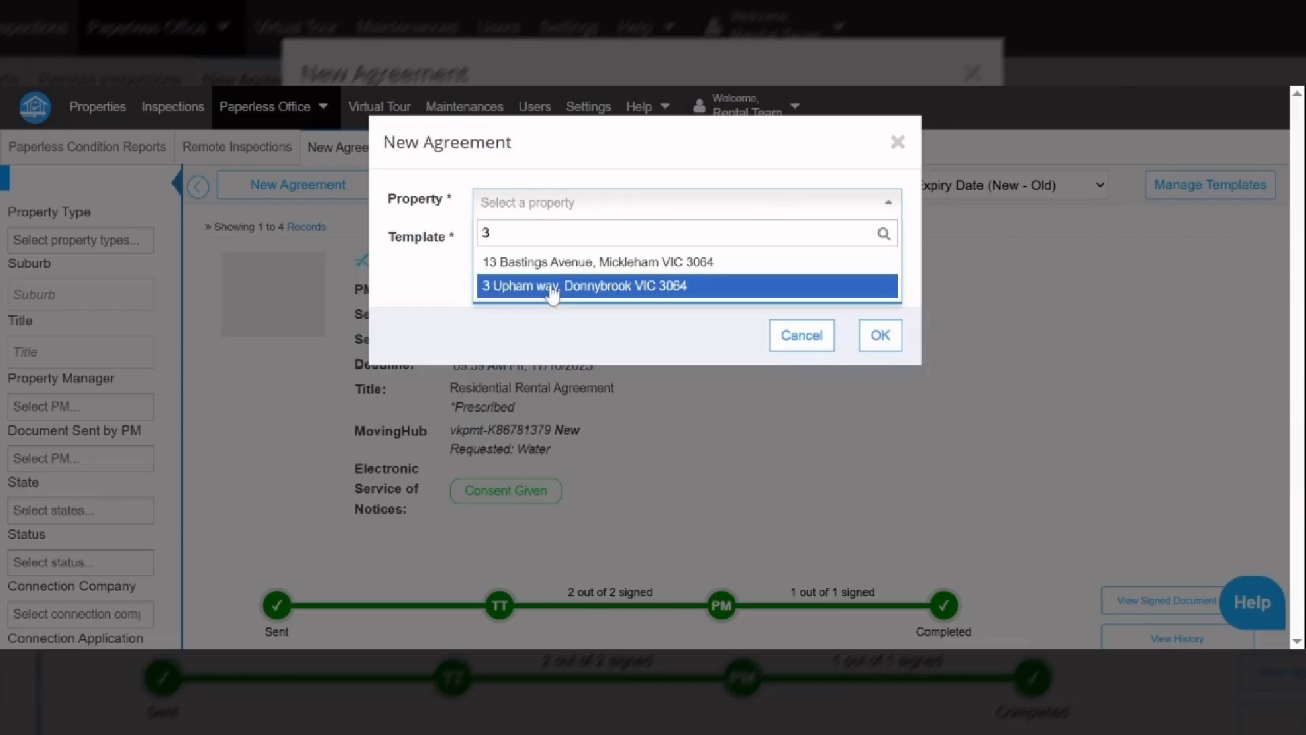
{"action": "left_click", "coordinate": [552, 287]}
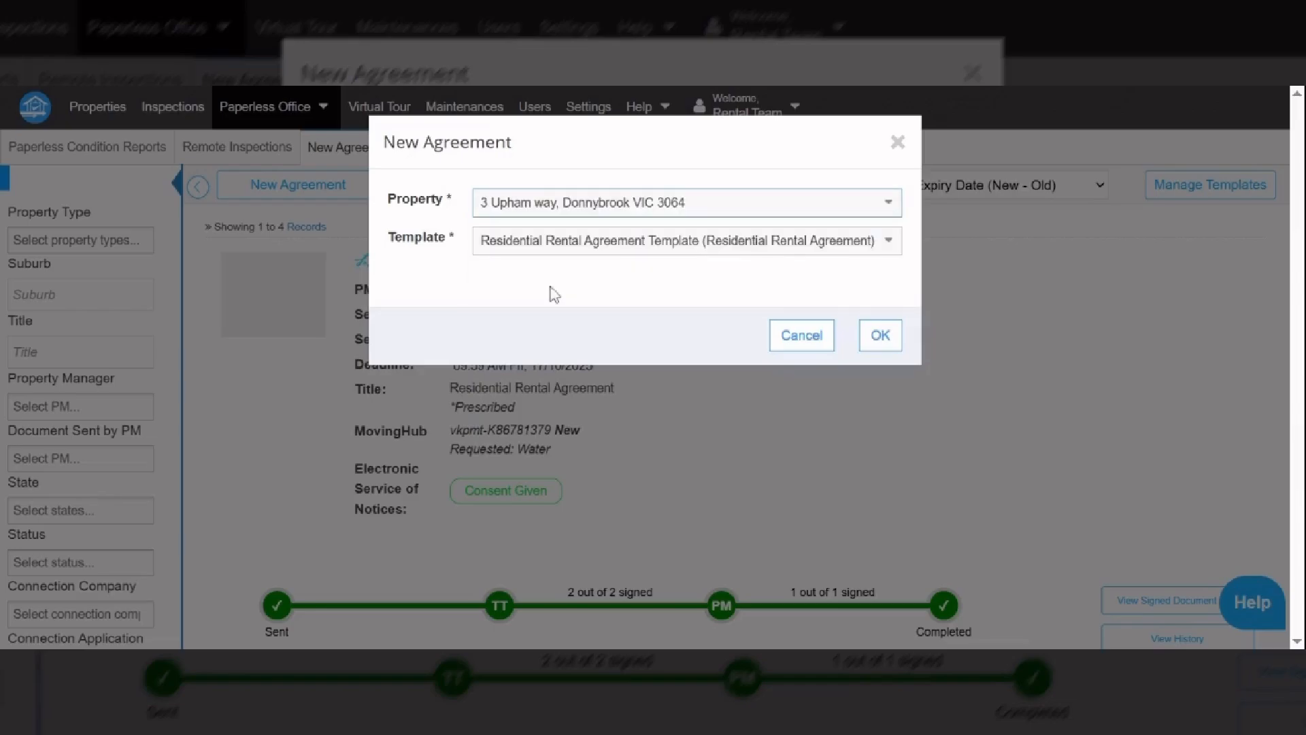
{"action": "left_click", "coordinate": [881, 336]}
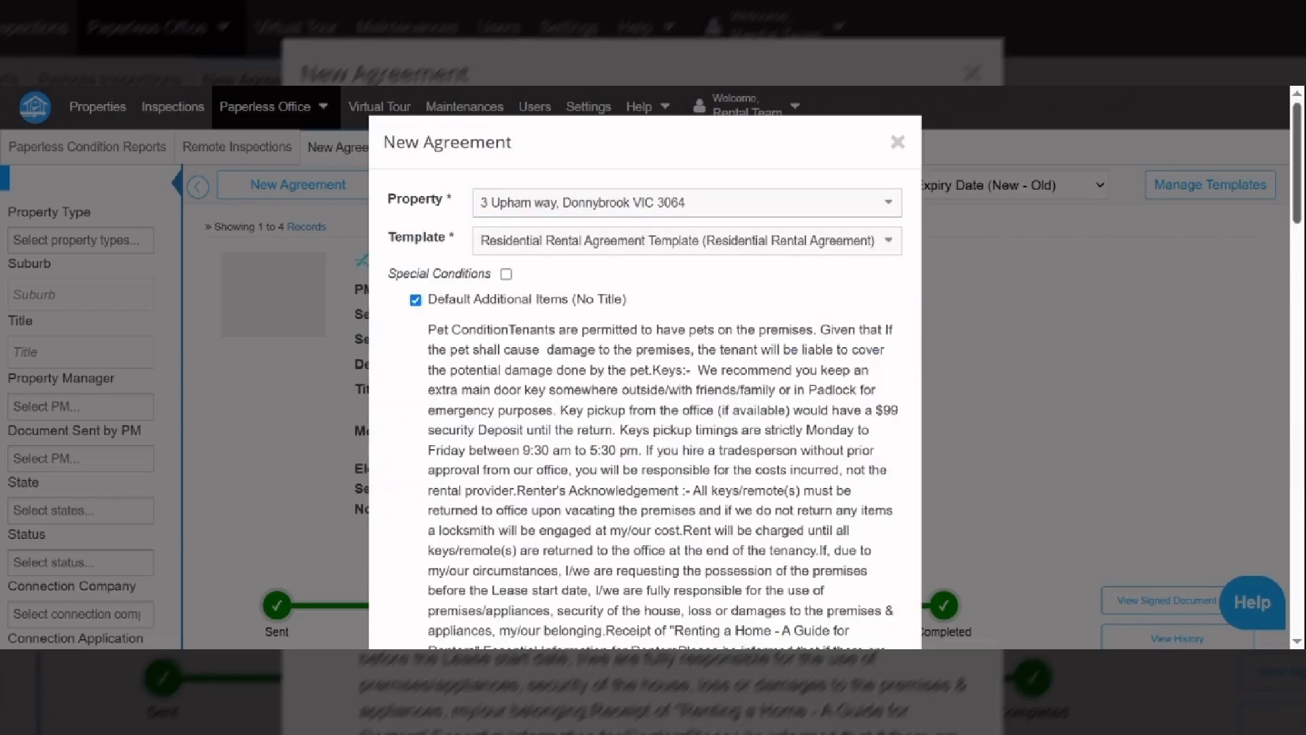
- Include Special Conditions and create the agreement on the Residential Rental Agreement Template
{"action": "scroll", "coordinate": [645, 367], "scroll_direction": "down", "scroll_amount": 5}
{"action": "left_click_drag", "start_coordinate": [1300, 229], "coordinate": [1301, 194]}
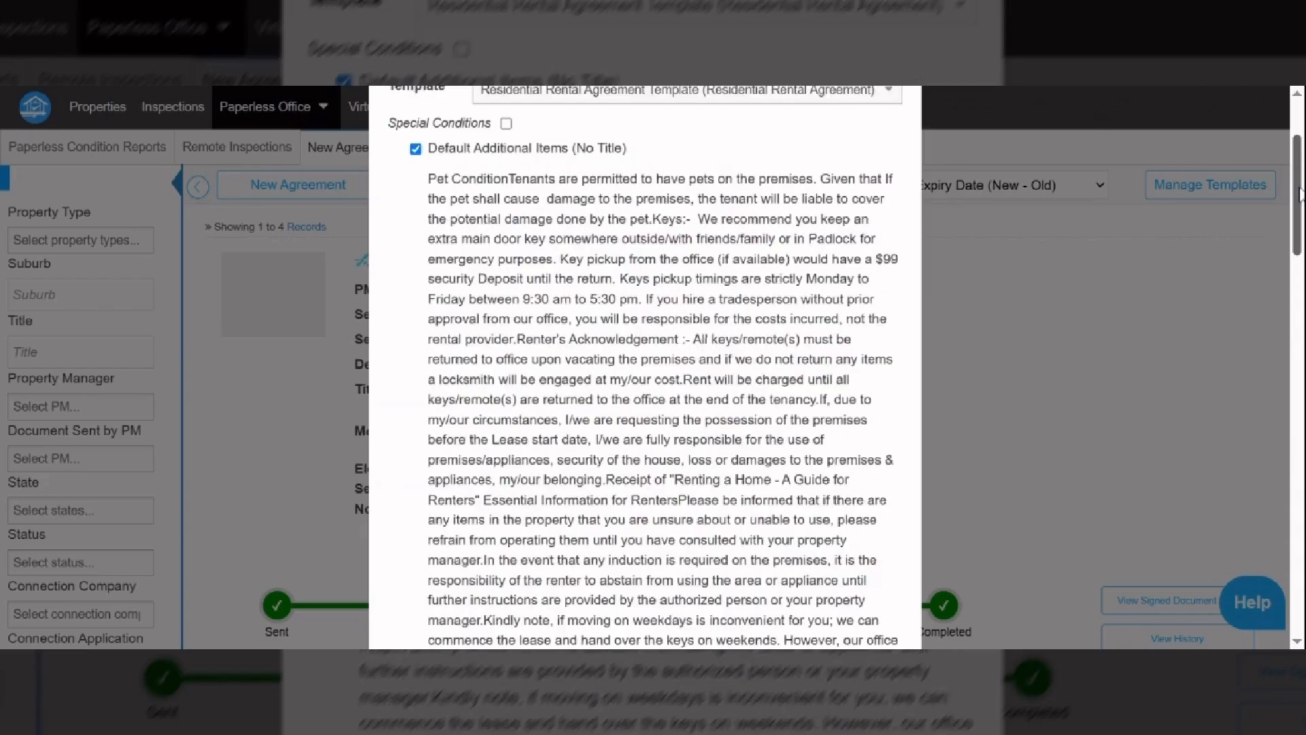
{"action": "left_click", "coordinate": [506, 124]}
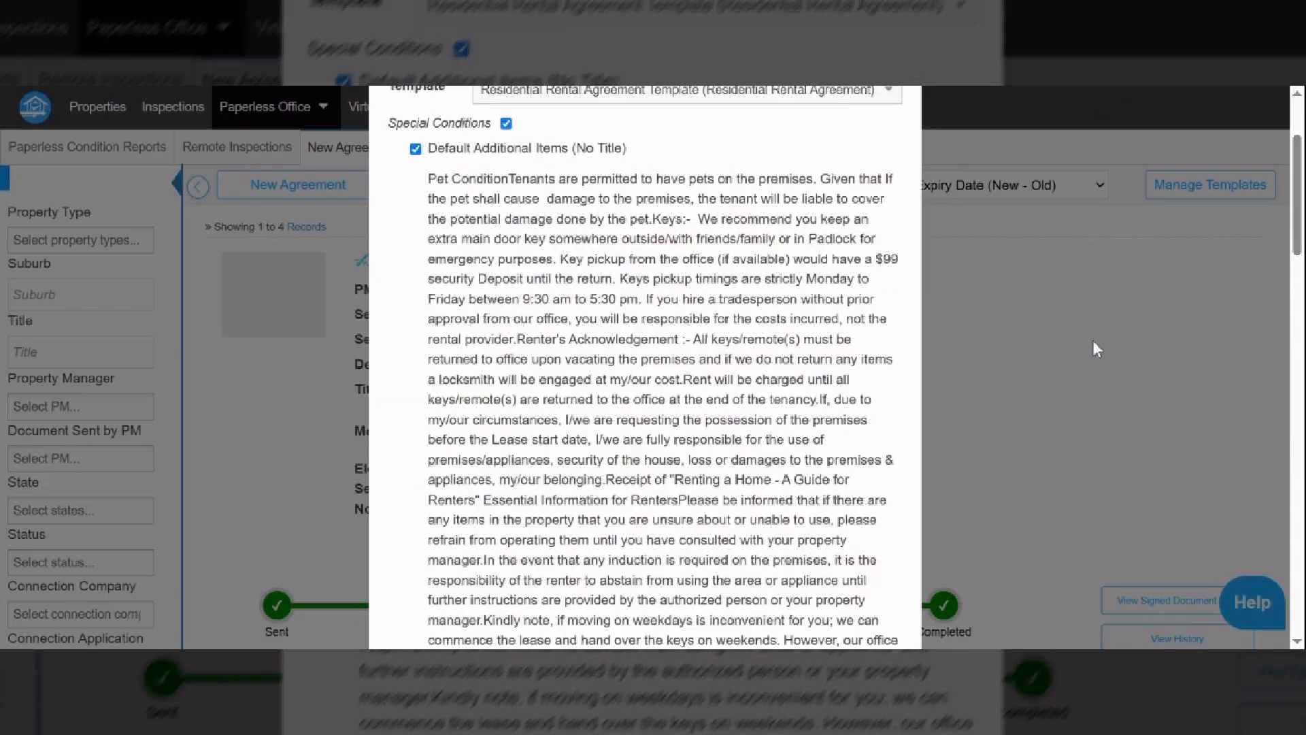
{"action": "scroll", "coordinate": [1092, 340], "scroll_direction": "down", "scroll_amount": 7}
{"action": "left_click_drag", "start_coordinate": [1297, 313], "coordinate": [1260, 474]}
{"action": "scroll", "coordinate": [1260, 474], "scroll_direction": "down", "scroll_amount": 7}
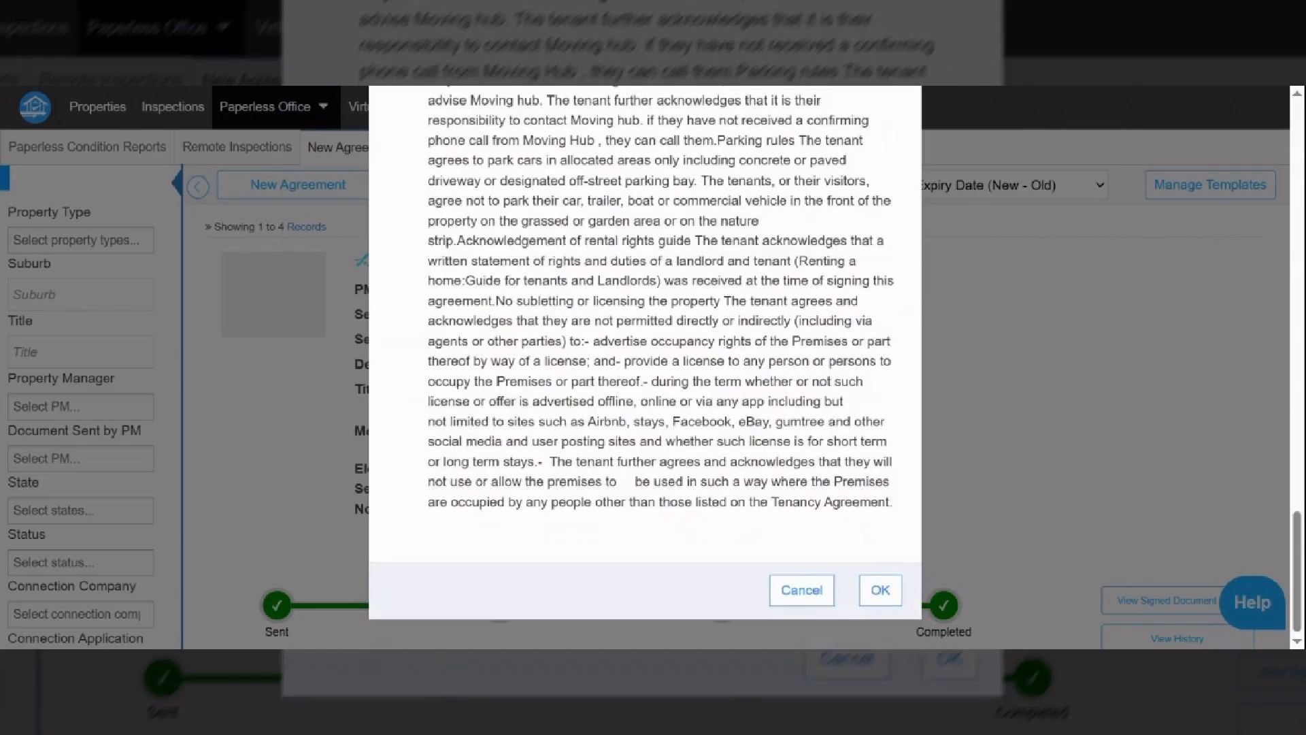
{"action": "left_click", "coordinate": [881, 590]}
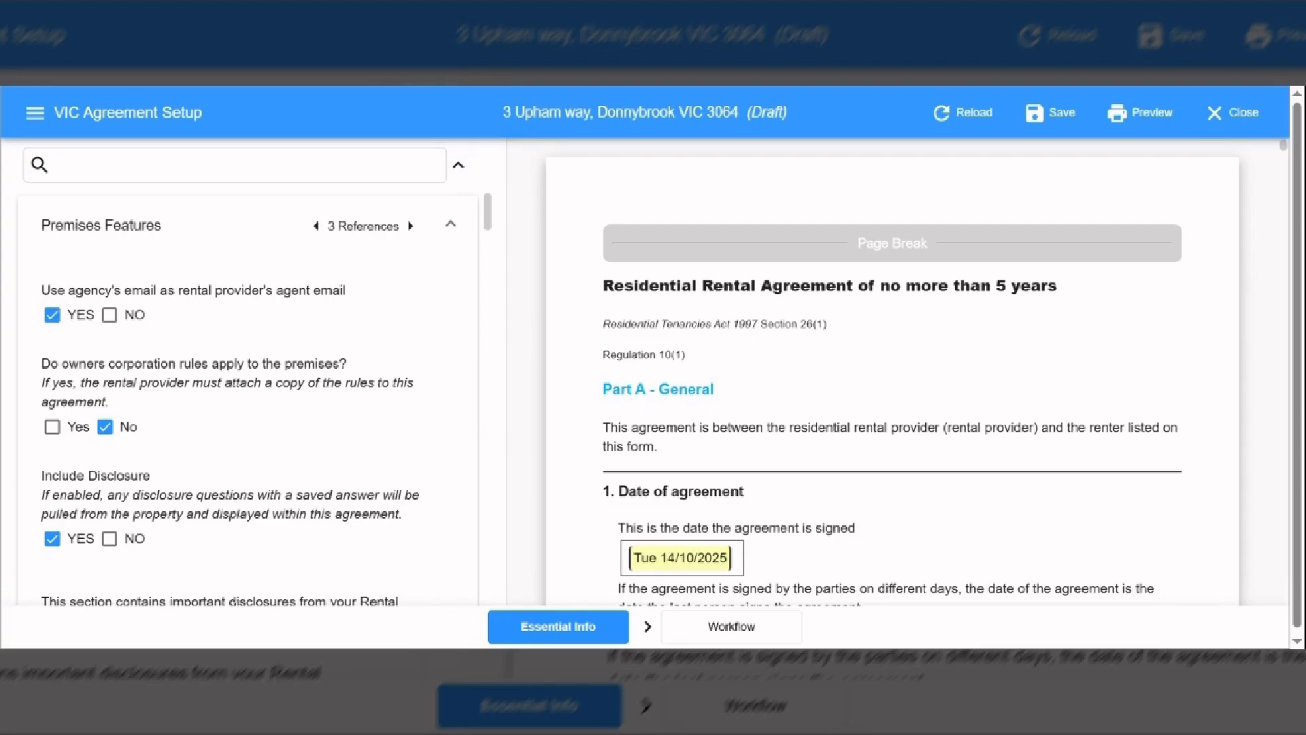
- Scroll the agreement setup's left panel down toward the Rental Providers section
{"action": "left_click_drag", "start_coordinate": [340, 363], "coordinate": [356, 366]}
{"action": "left_click", "coordinate": [321, 402]}
{"action": "left_click_drag", "start_coordinate": [489, 212], "coordinate": [494, 241]}
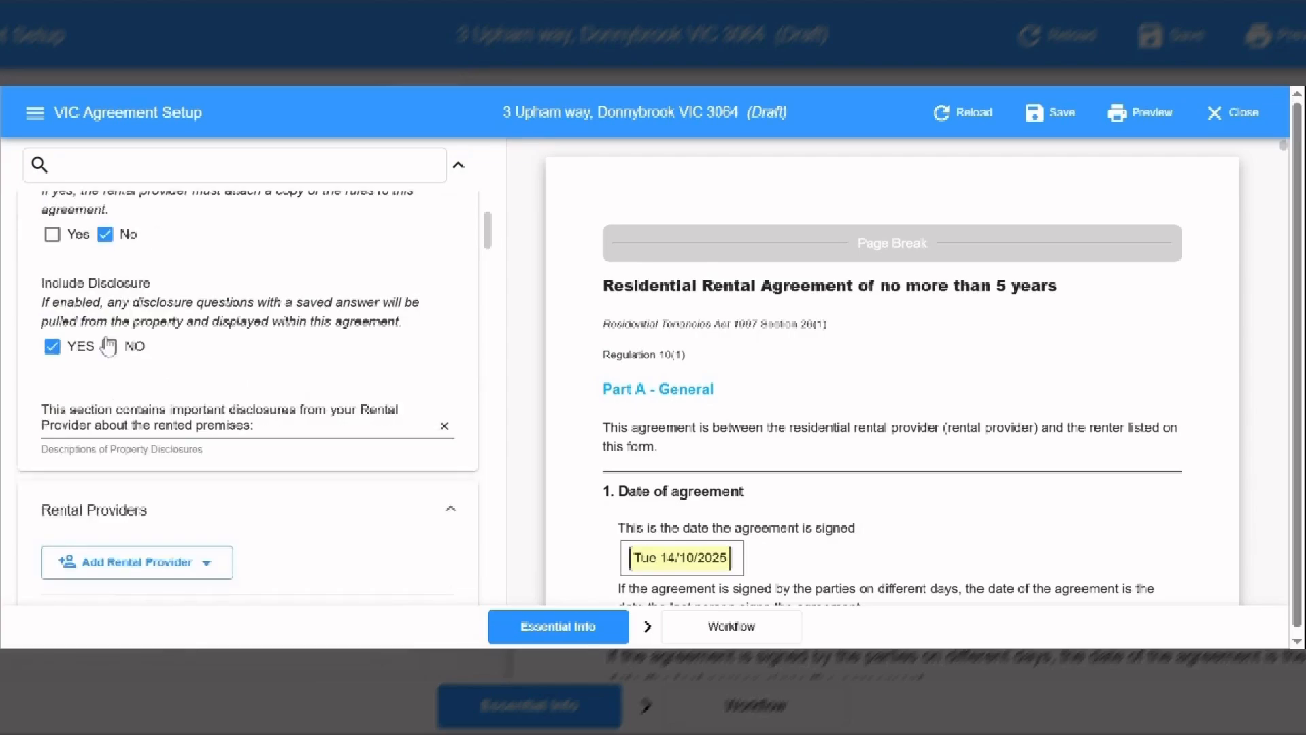
{"action": "left_click_drag", "start_coordinate": [491, 229], "coordinate": [491, 240]}
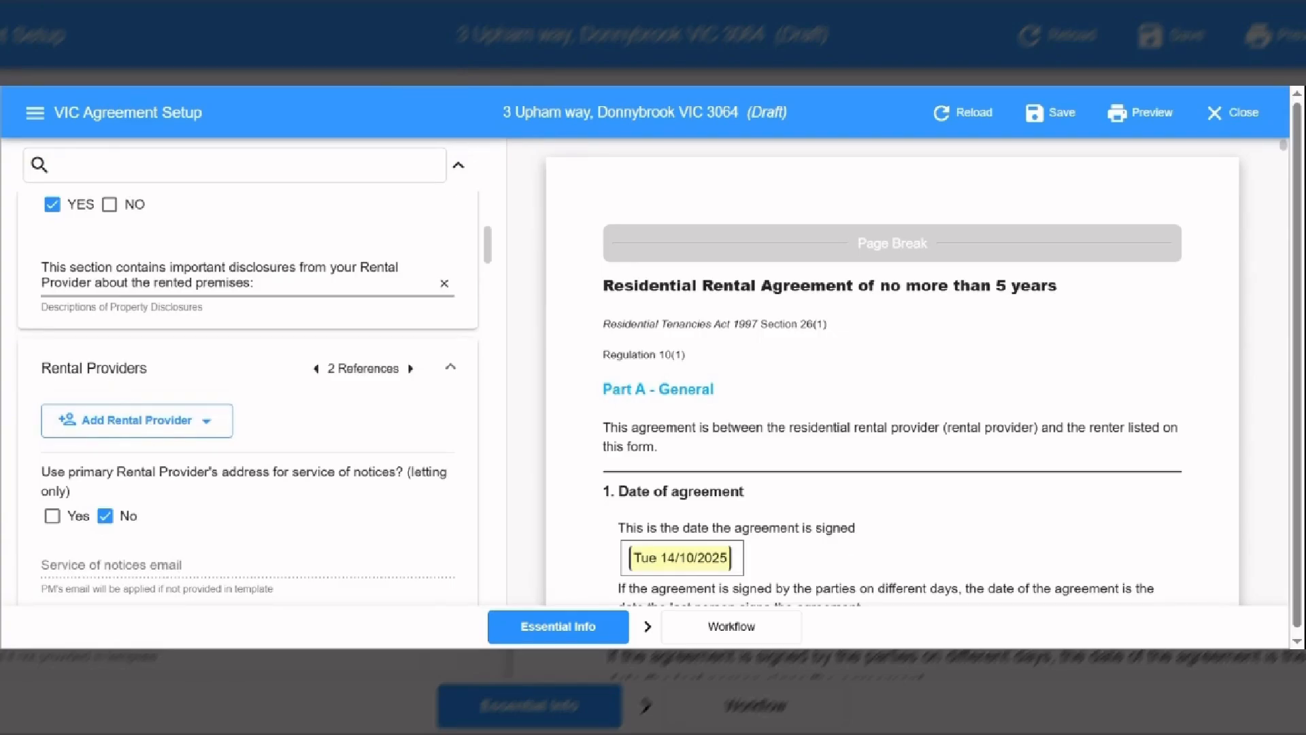
- Add a blank rental provider and enter the provider's first and last name
{"action": "left_click", "coordinate": [110, 433]}
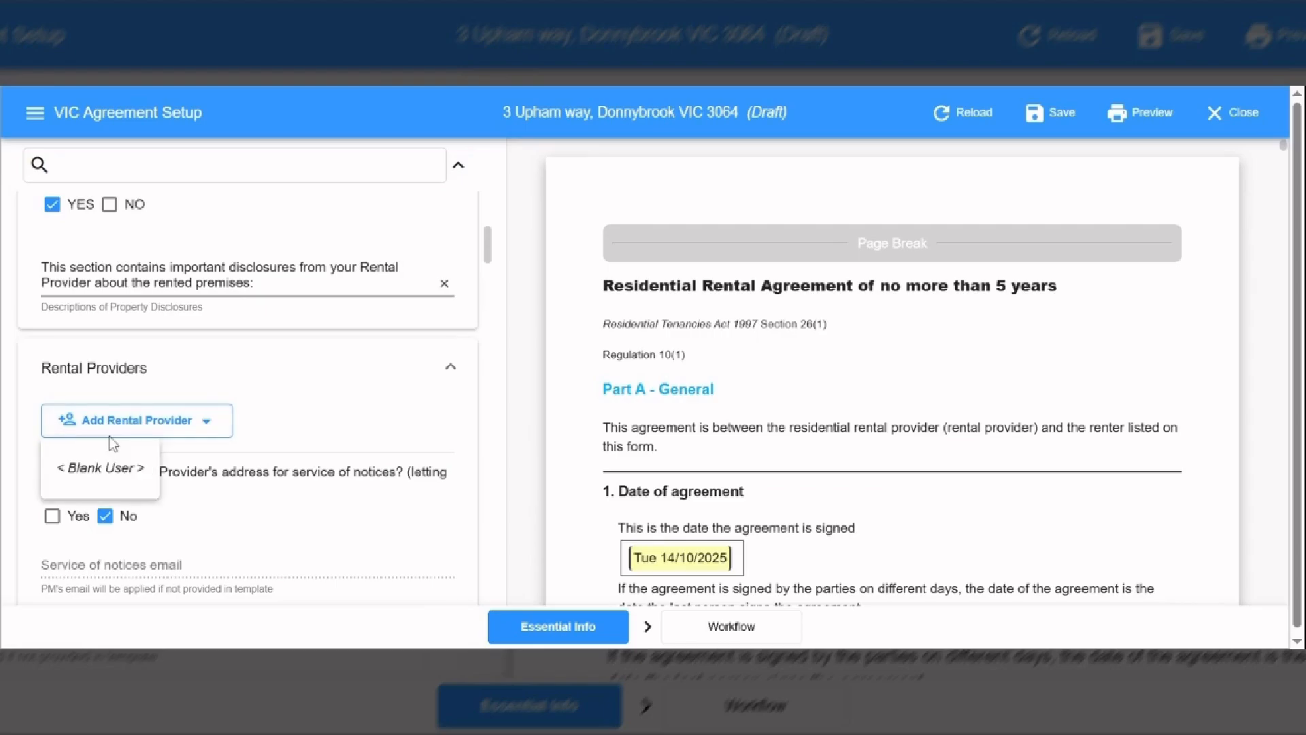
{"action": "left_click", "coordinate": [111, 468]}
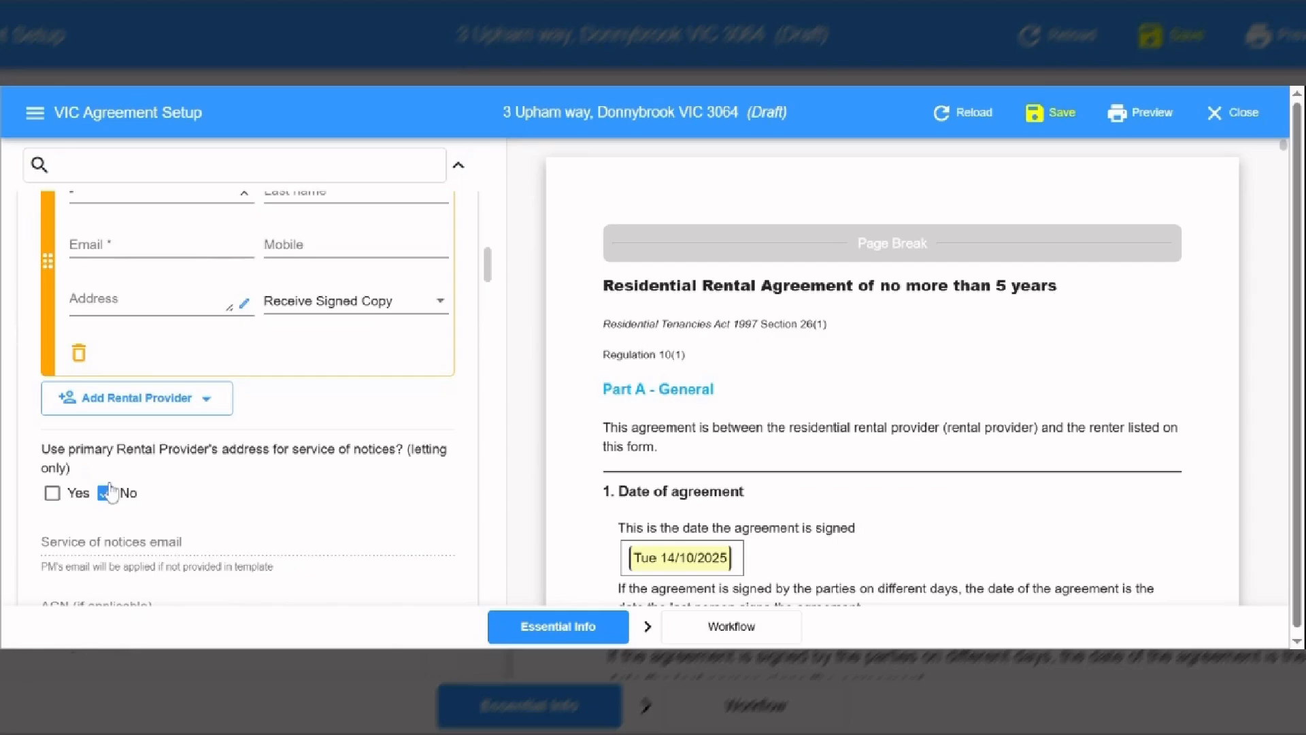
{"action": "scroll", "coordinate": [94, 332], "scroll_direction": "up", "scroll_amount": 2}
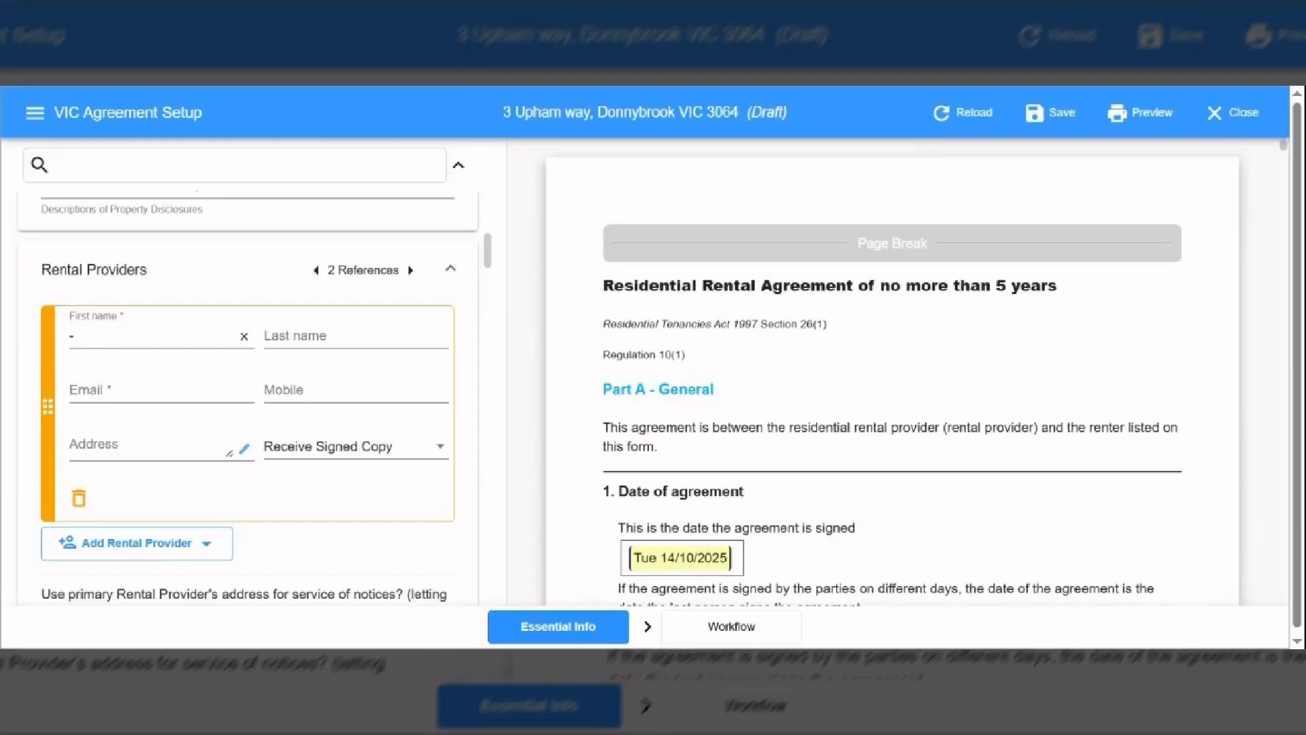
{"action": "left_click_drag", "start_coordinate": [88, 337], "coordinate": [54, 347]}
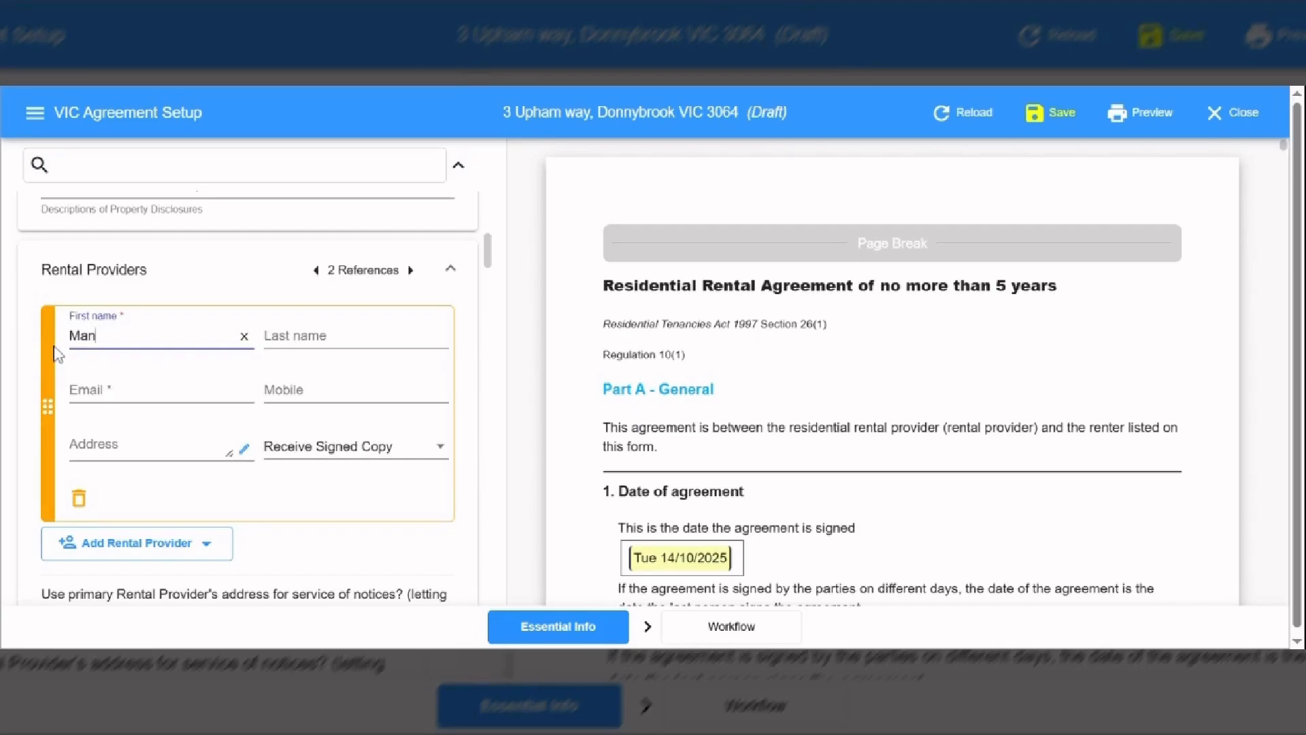
{"action": "key", "text": "Tab"}
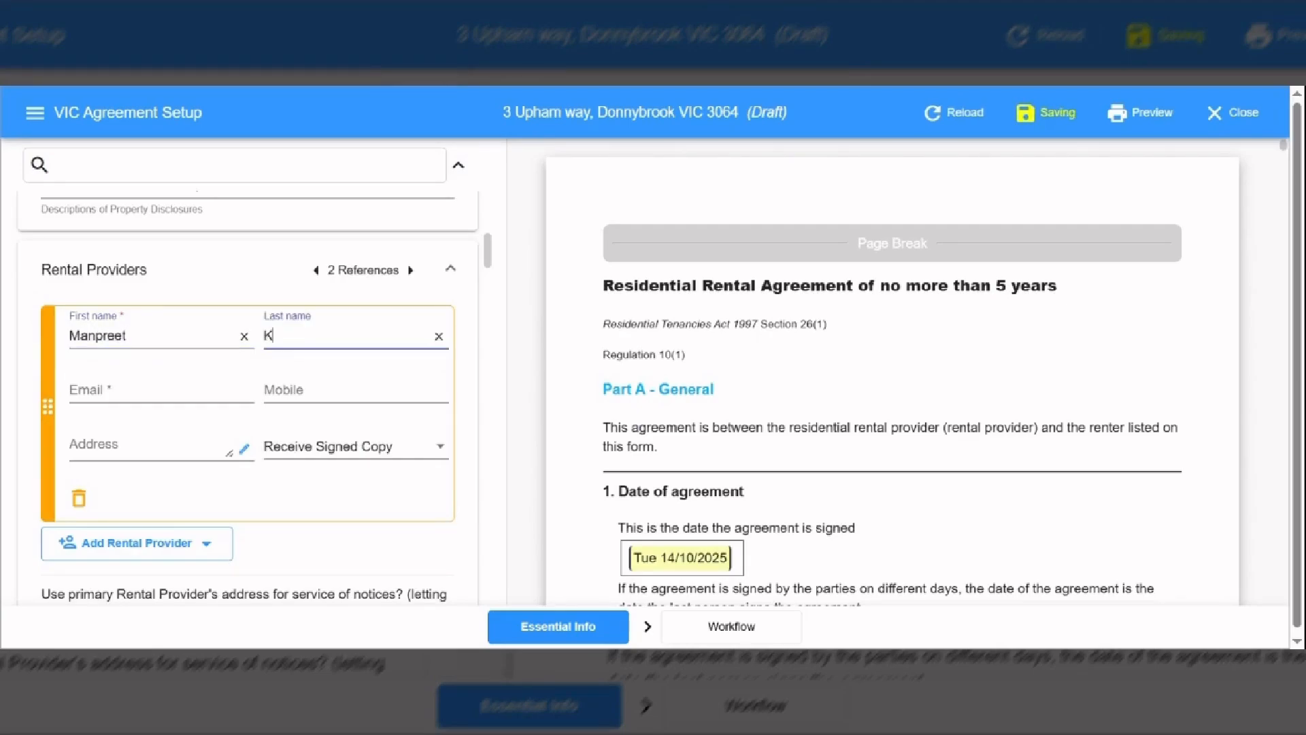
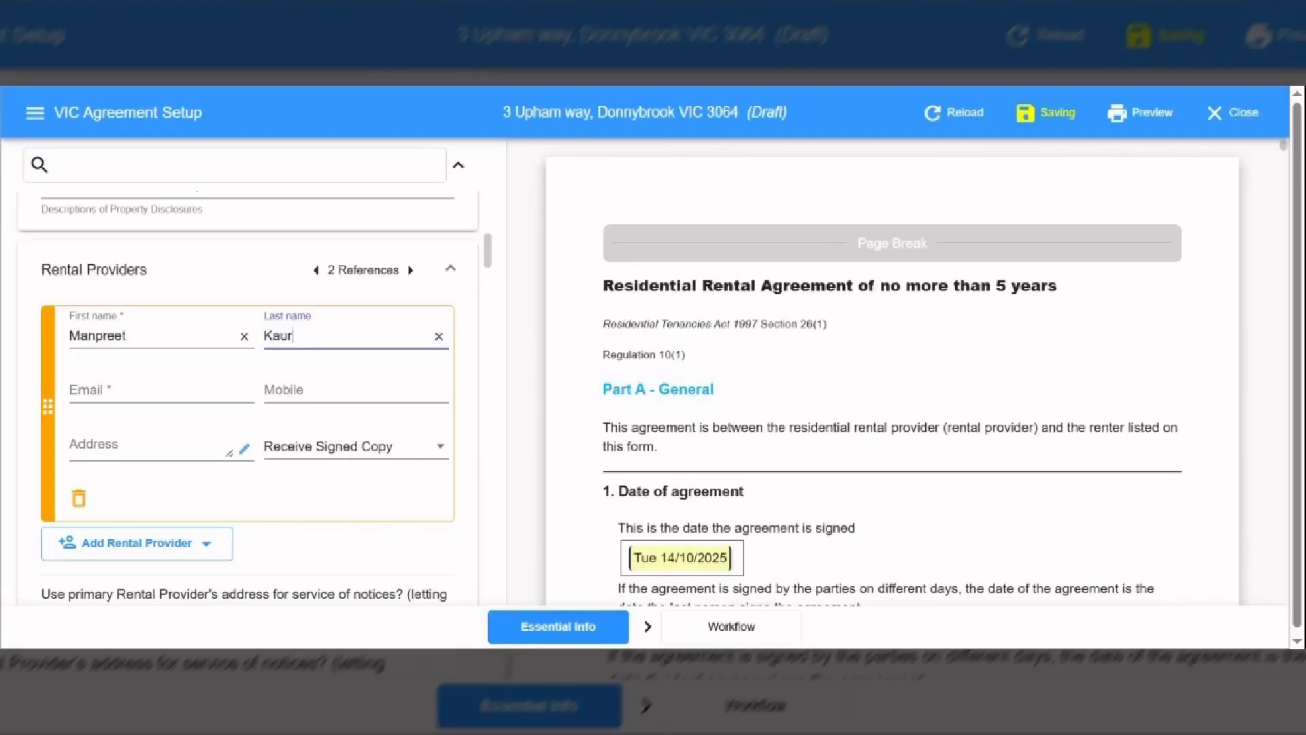
- Fill in the rental provider's email address and mobile number
{"action": "left_click", "coordinate": [145, 390]}
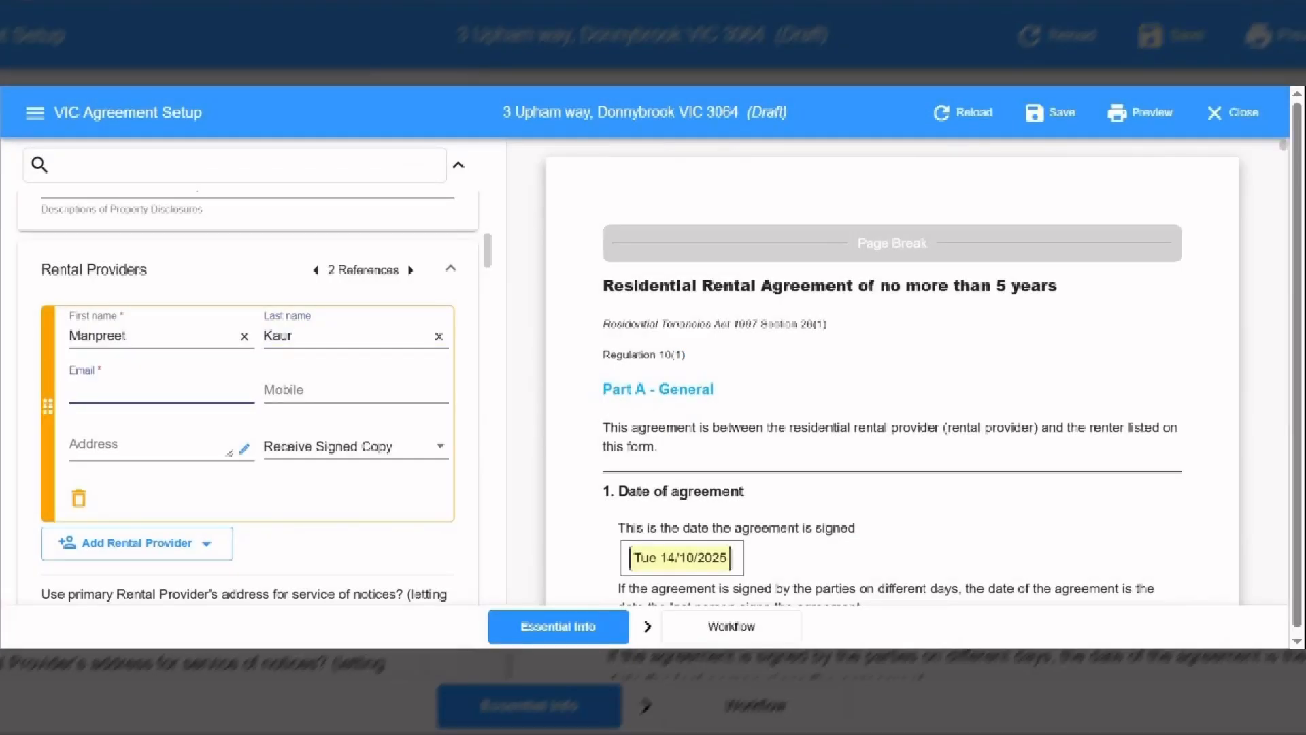
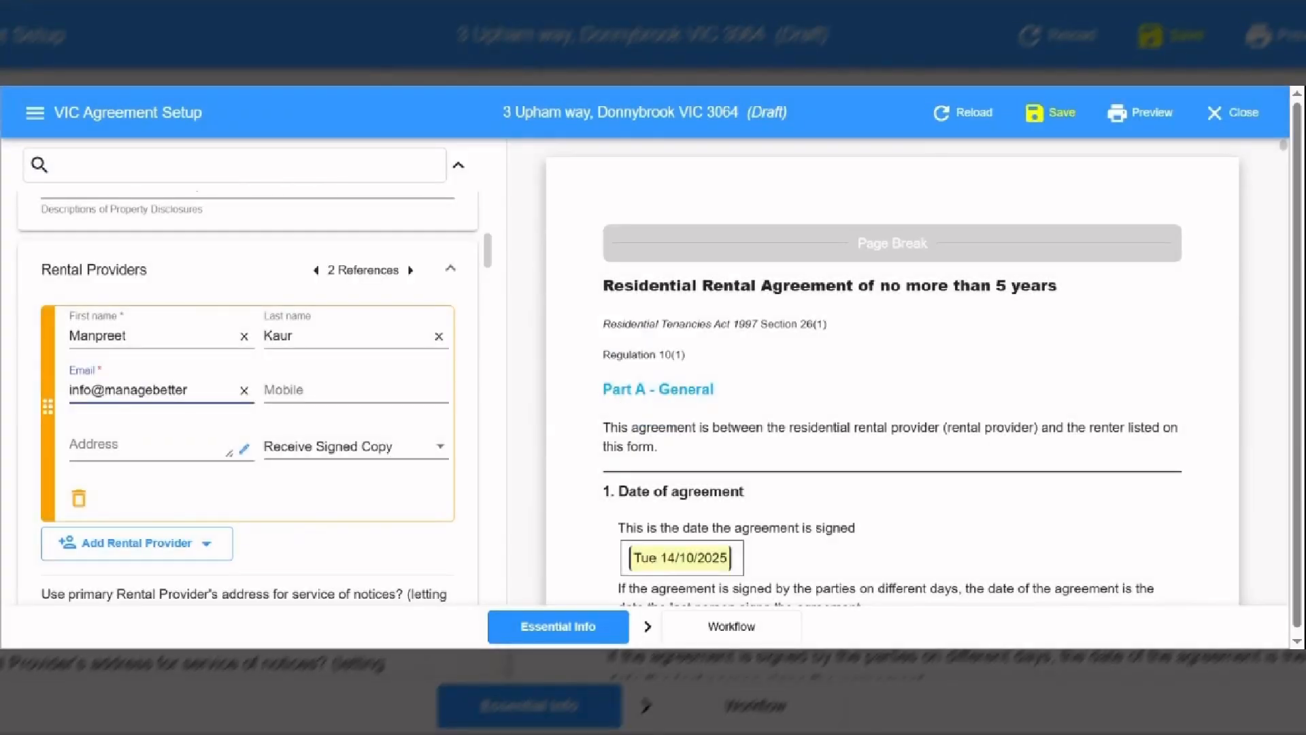
{"action": "key", "text": "Tab"}
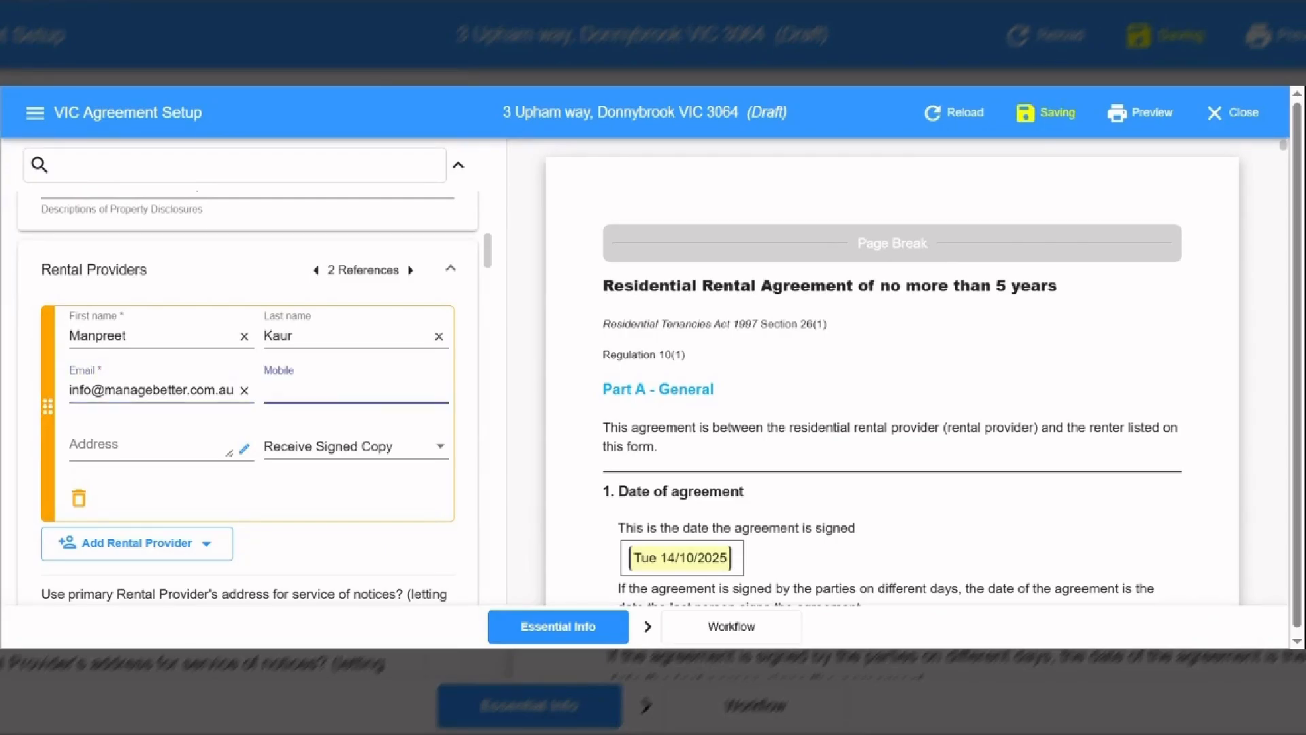
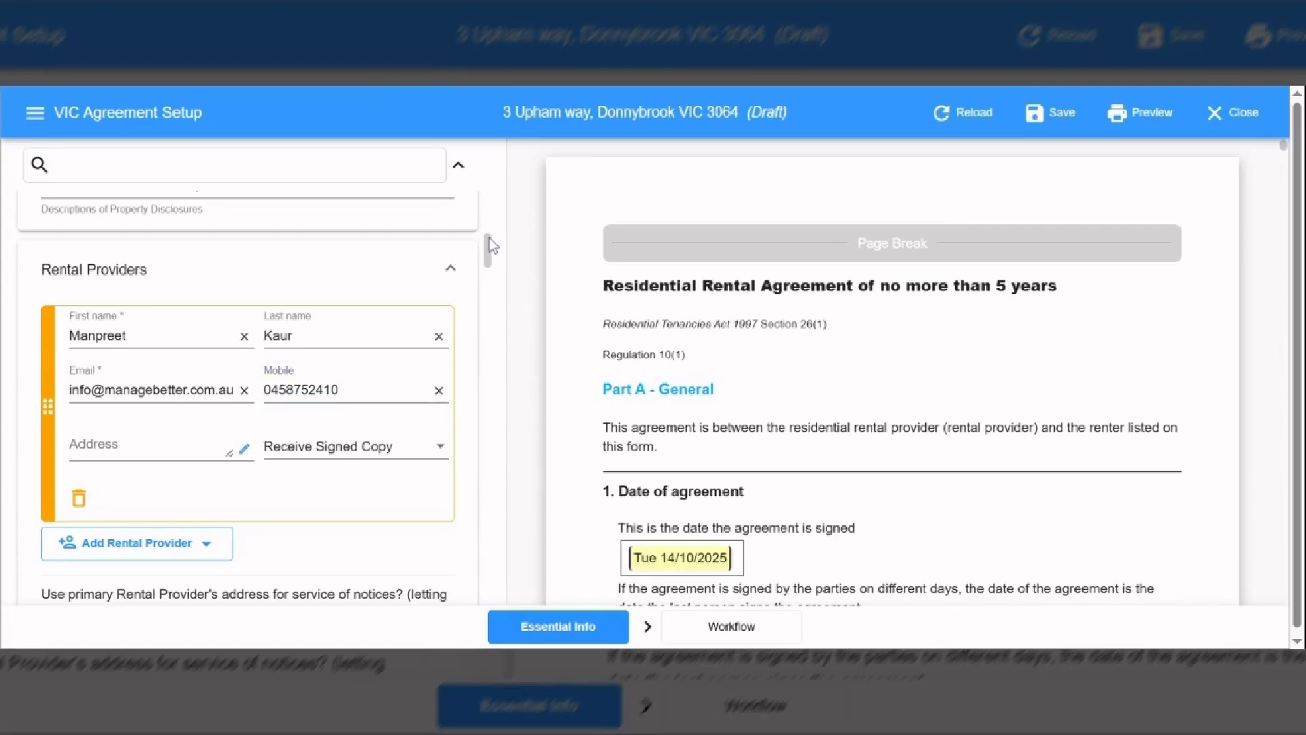
{"action": "scroll", "coordinate": [488, 238], "scroll_direction": "down", "scroll_amount": 1}
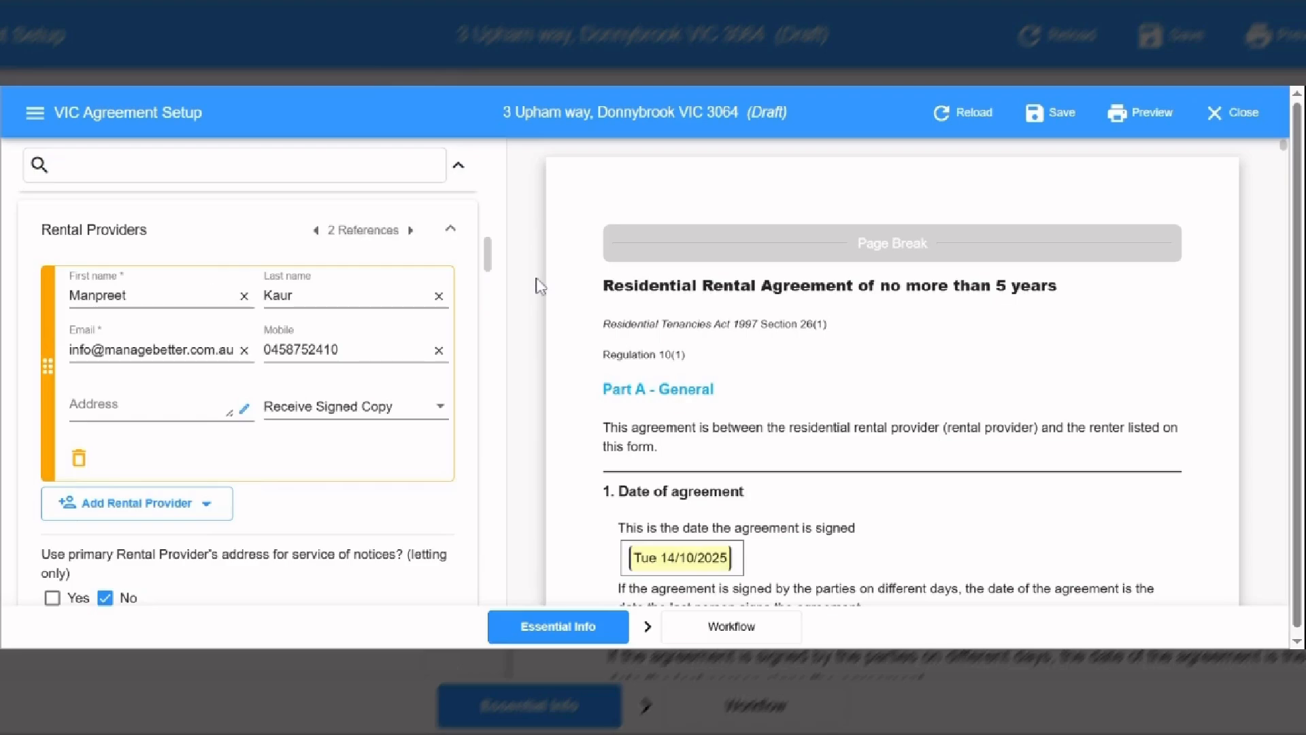
- Add a second blank rental provider entry to the agreement
{"action": "scroll", "coordinate": [489, 239], "scroll_direction": "down", "scroll_amount": 1}
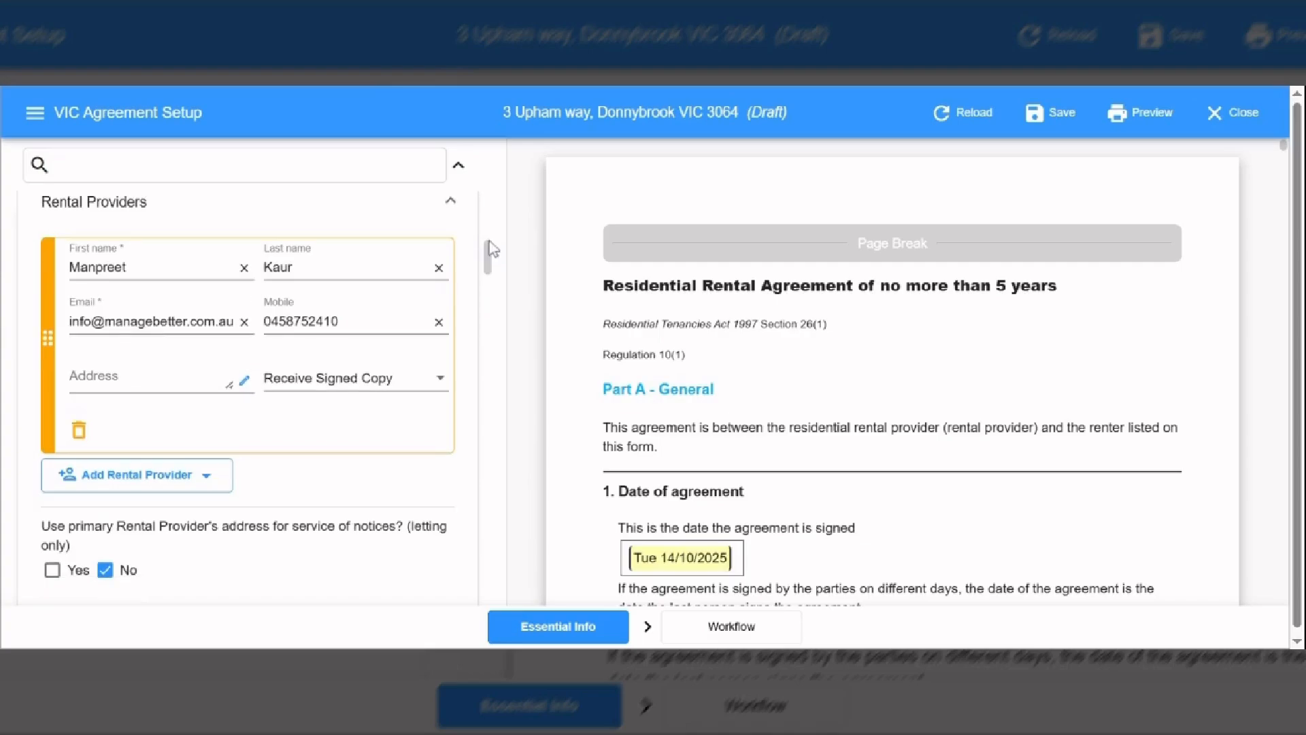
{"action": "scroll", "coordinate": [488, 241], "scroll_direction": "up", "scroll_amount": 1}
{"action": "scroll", "coordinate": [488, 243], "scroll_direction": "up", "scroll_amount": 4}
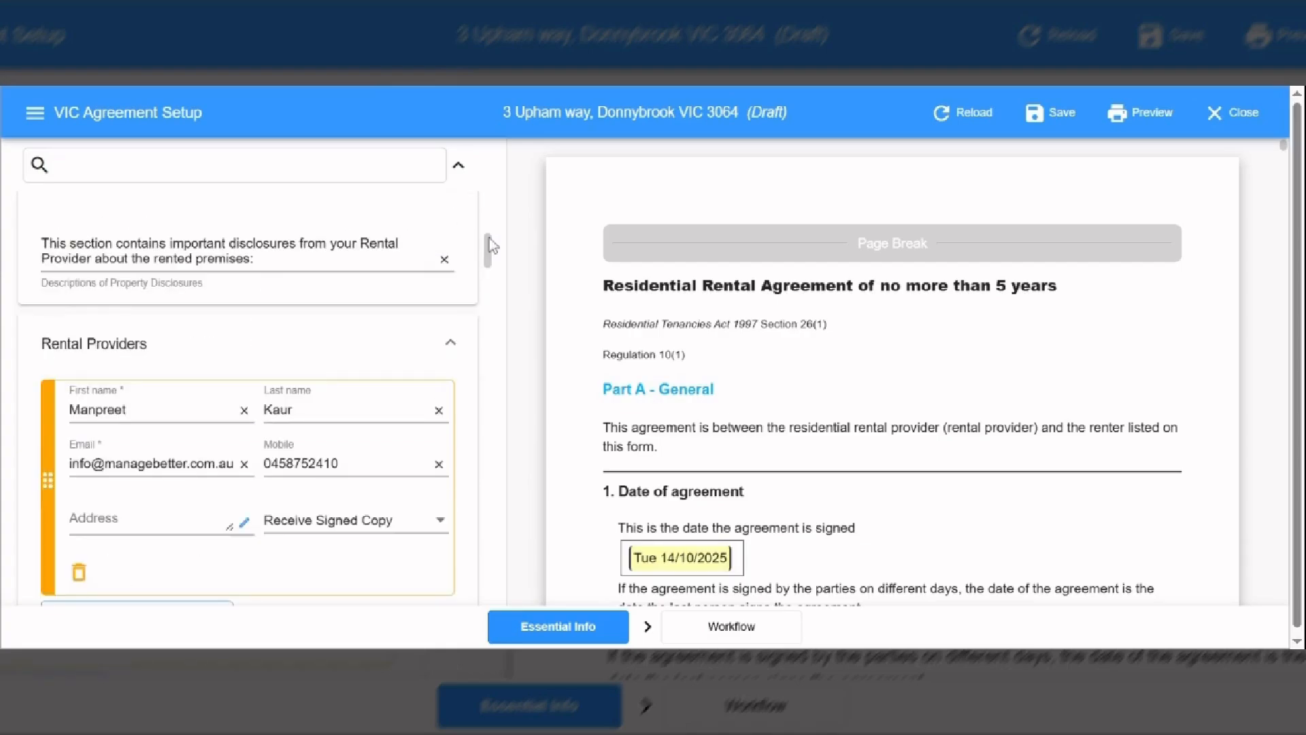
{"action": "scroll", "coordinate": [489, 238], "scroll_direction": "up", "scroll_amount": 10}
{"action": "left_click_drag", "start_coordinate": [487, 211], "coordinate": [487, 290]}
{"action": "scroll", "coordinate": [266, 275], "scroll_direction": "up", "scroll_amount": 5}
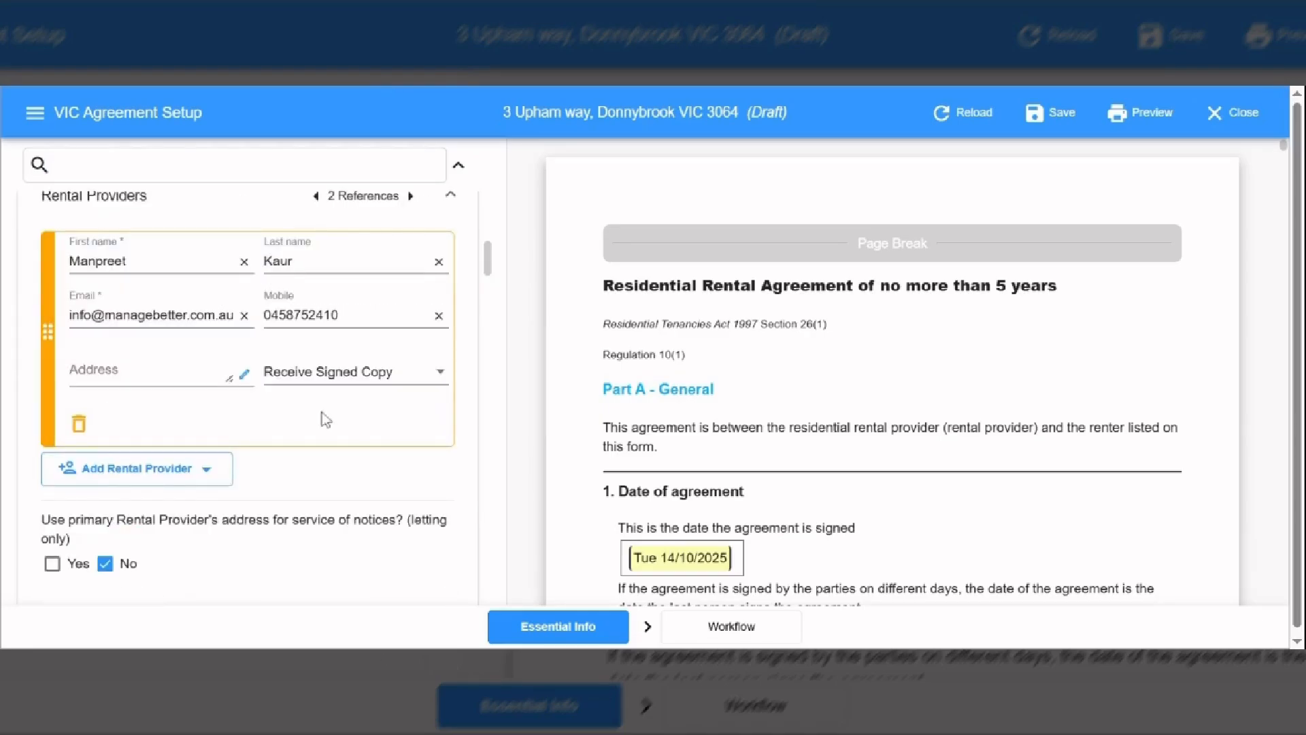
{"action": "left_click", "coordinate": [157, 483]}
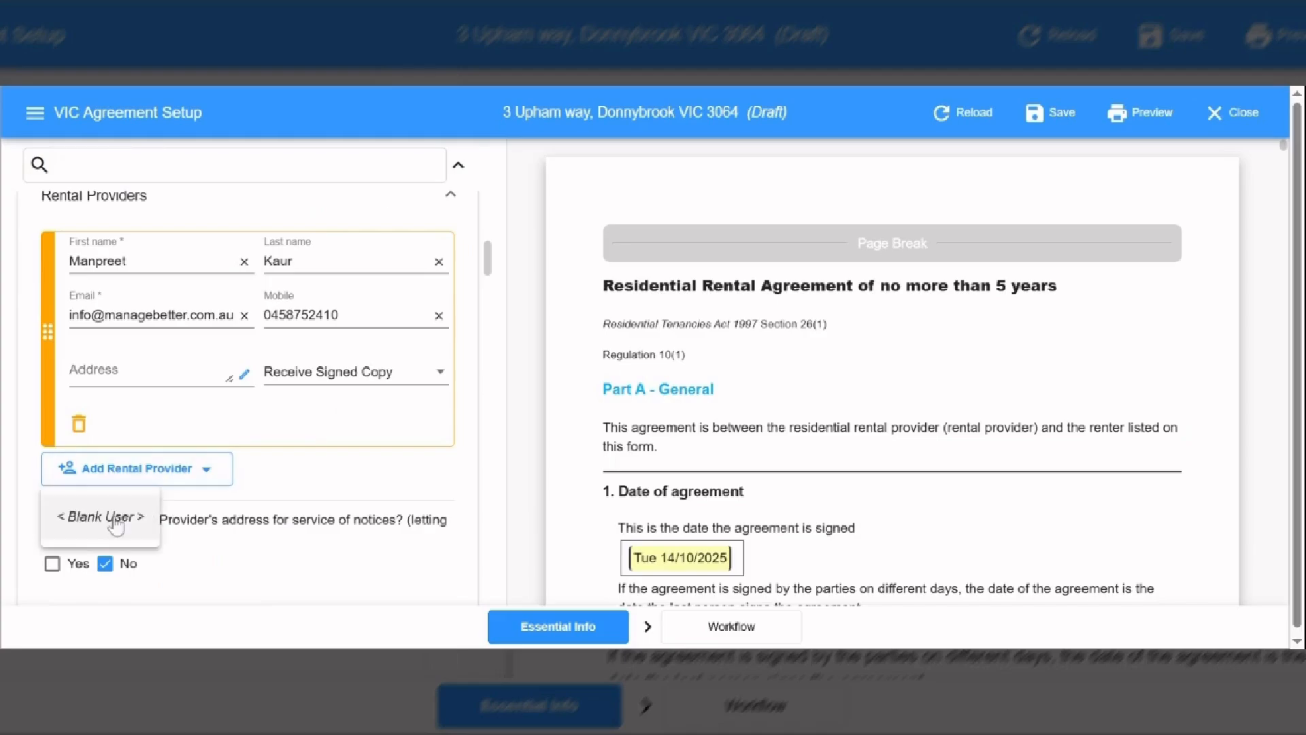
{"action": "left_click", "coordinate": [102, 516]}
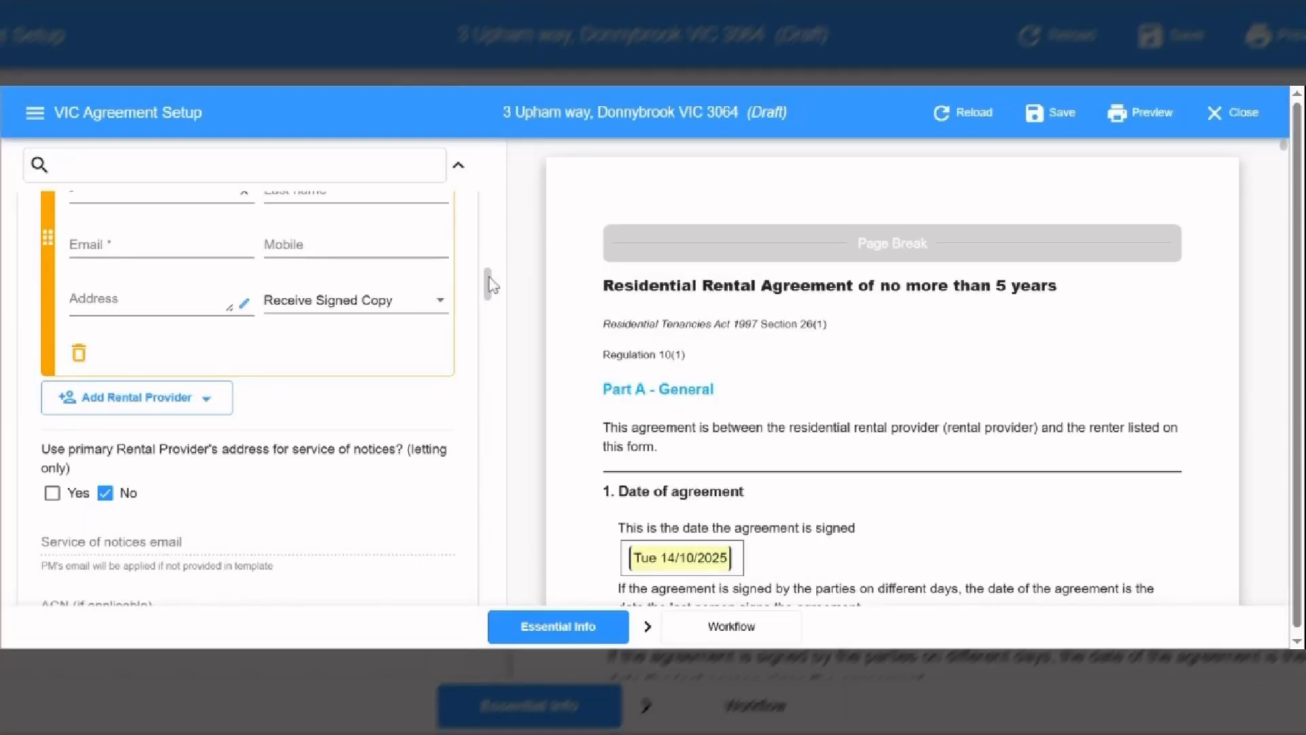
- Delete the blank rental provider, confirming the removal
{"action": "scroll", "coordinate": [45, 439], "scroll_direction": "up", "scroll_amount": 1}
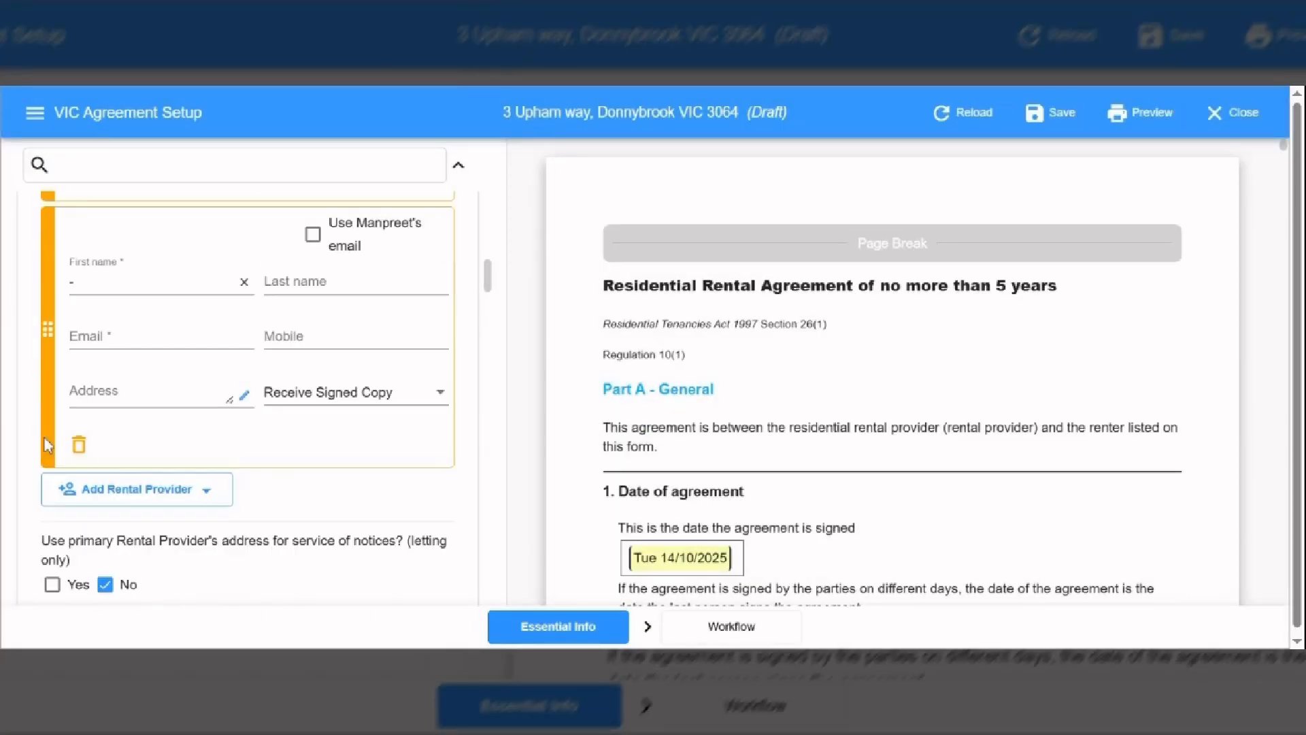
{"action": "left_click", "coordinate": [79, 445]}
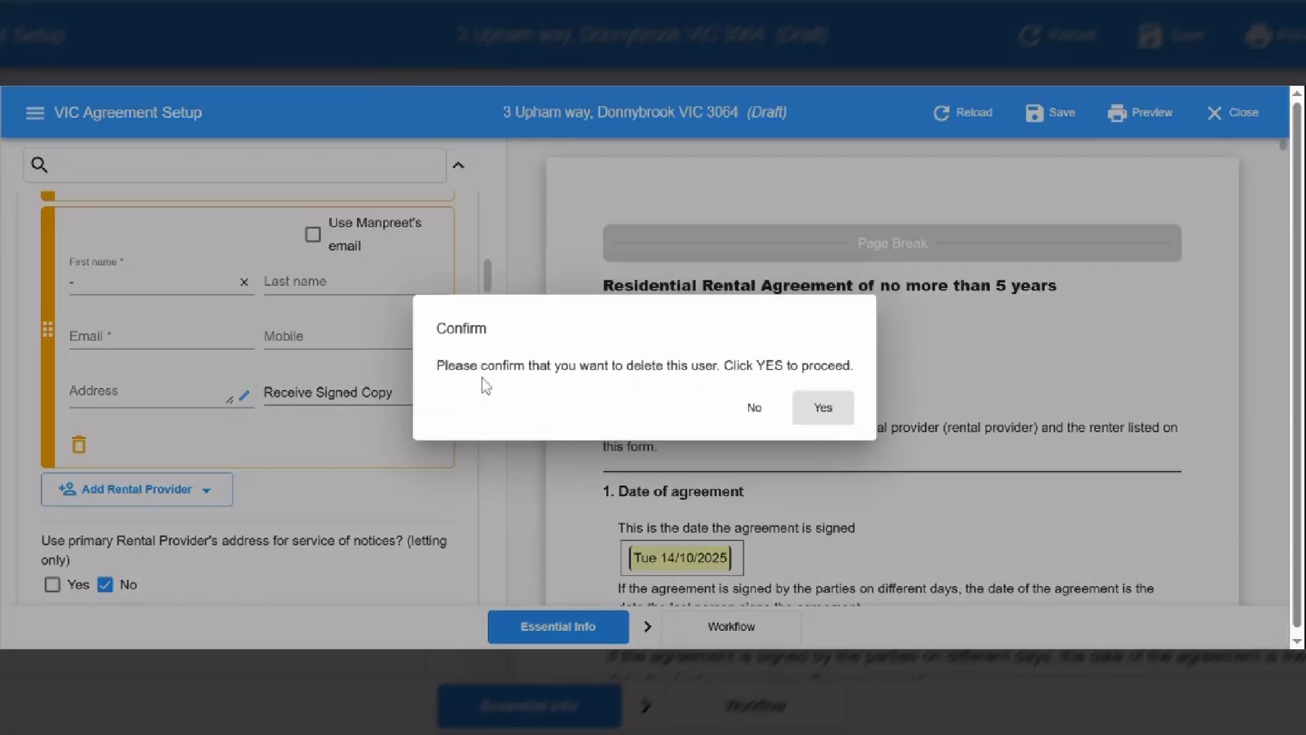
{"action": "left_click", "coordinate": [824, 408]}
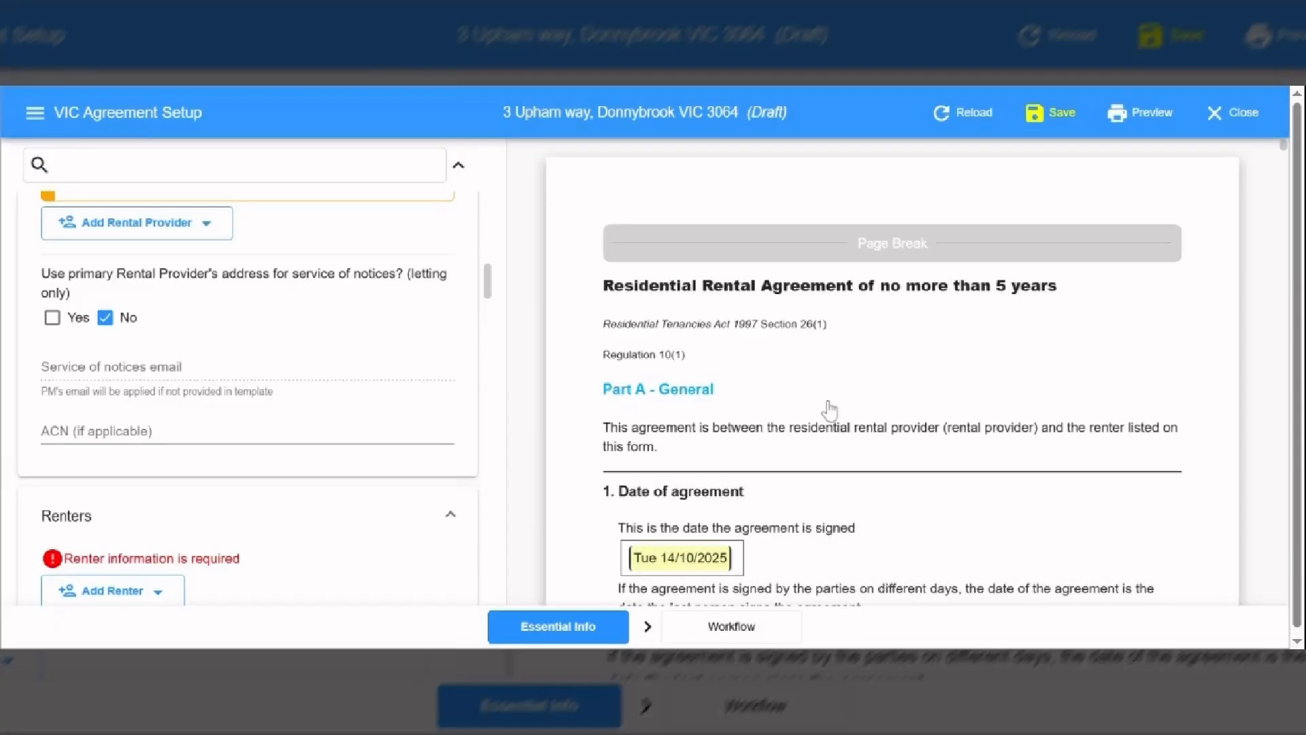
- Add a blank renter and enter the renter's first and last name
{"action": "scroll", "coordinate": [489, 273], "scroll_direction": "up", "scroll_amount": 2}
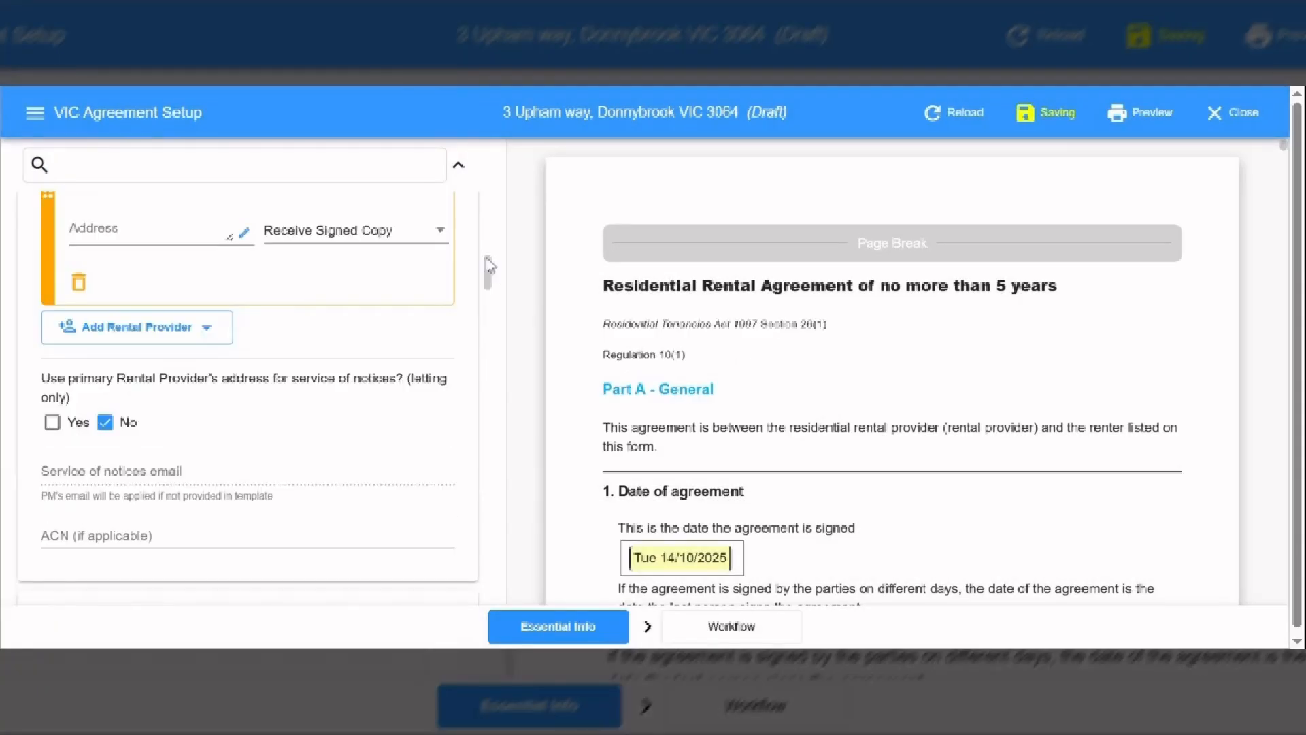
{"action": "left_click_drag", "start_coordinate": [486, 258], "coordinate": [488, 274]}
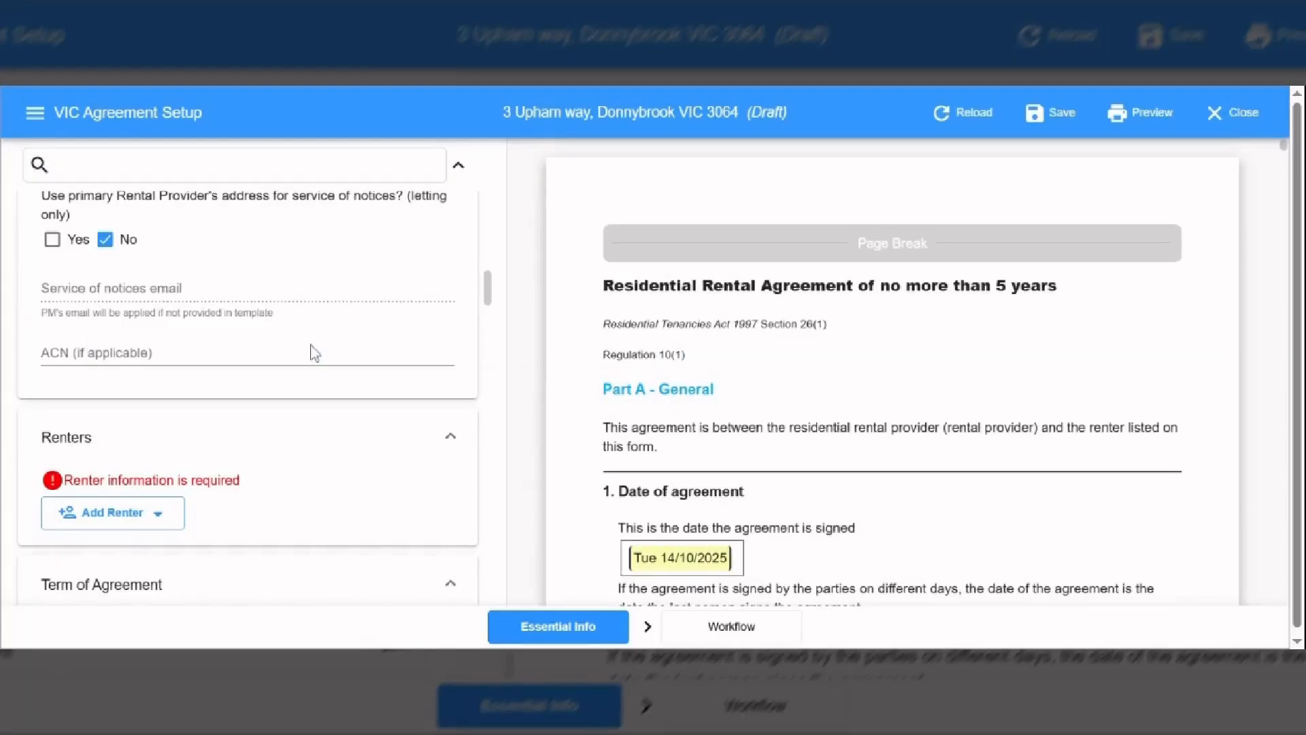
{"action": "left_click_drag", "start_coordinate": [490, 287], "coordinate": [490, 299]}
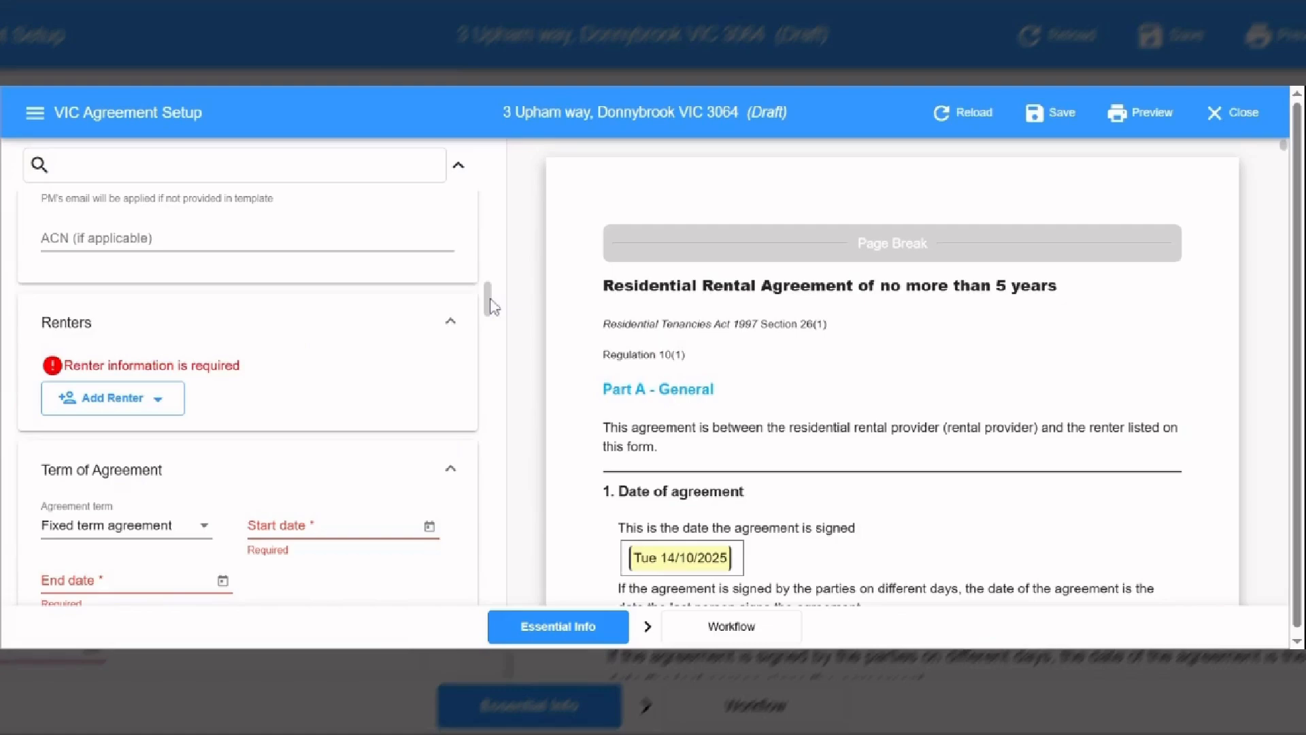
{"action": "left_click", "coordinate": [105, 408]}
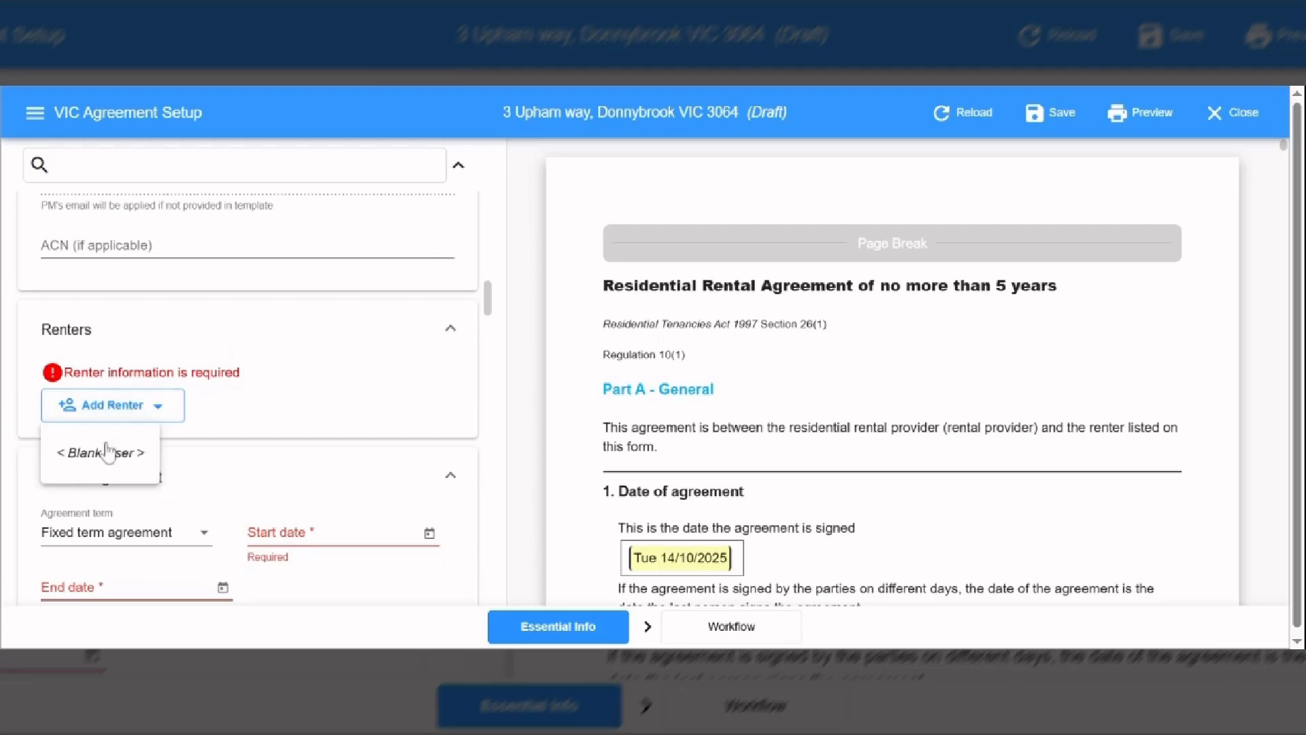
{"action": "left_click", "coordinate": [107, 452]}
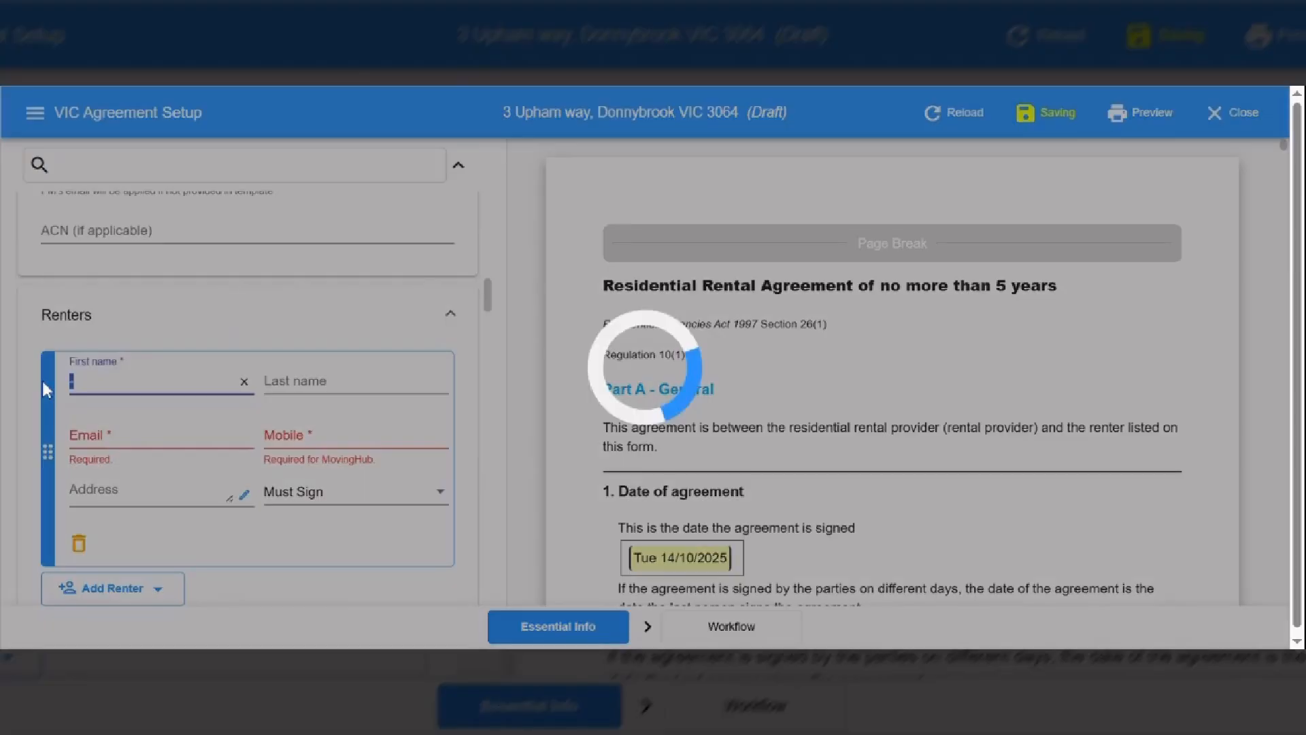
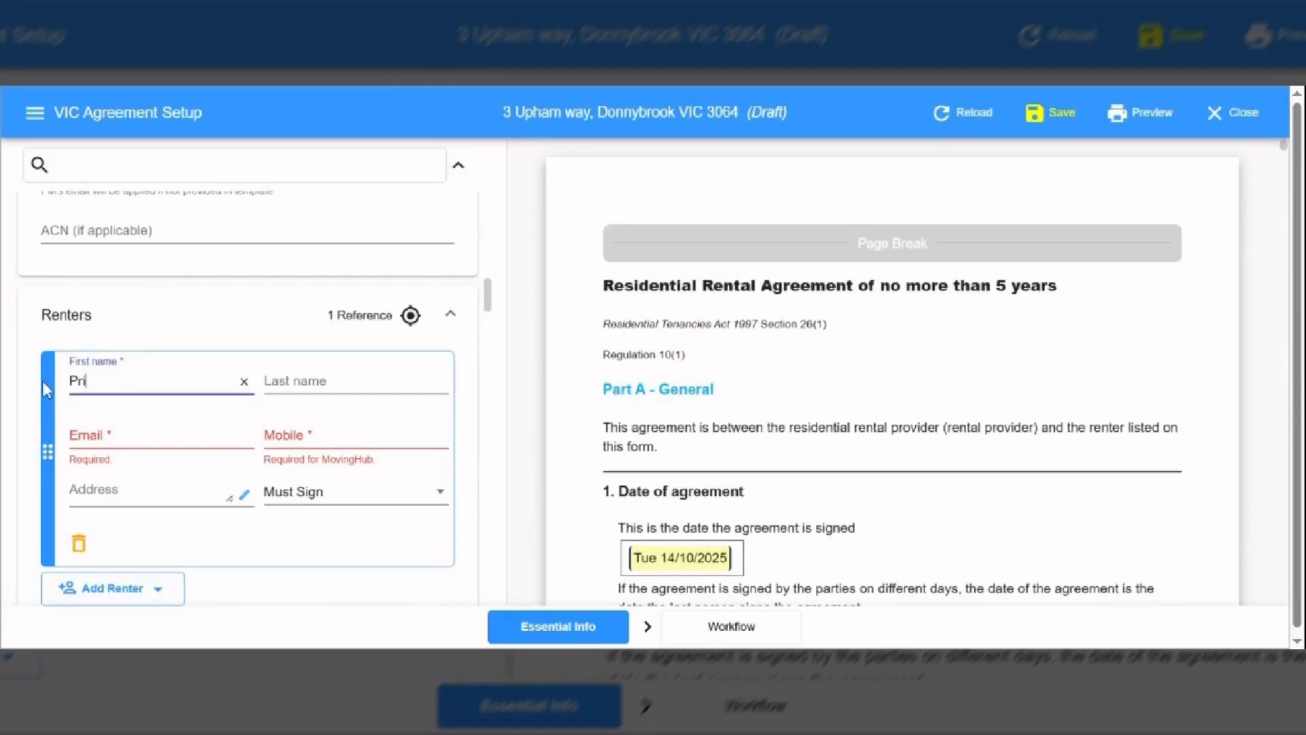
{"action": "key", "text": "Tab"}
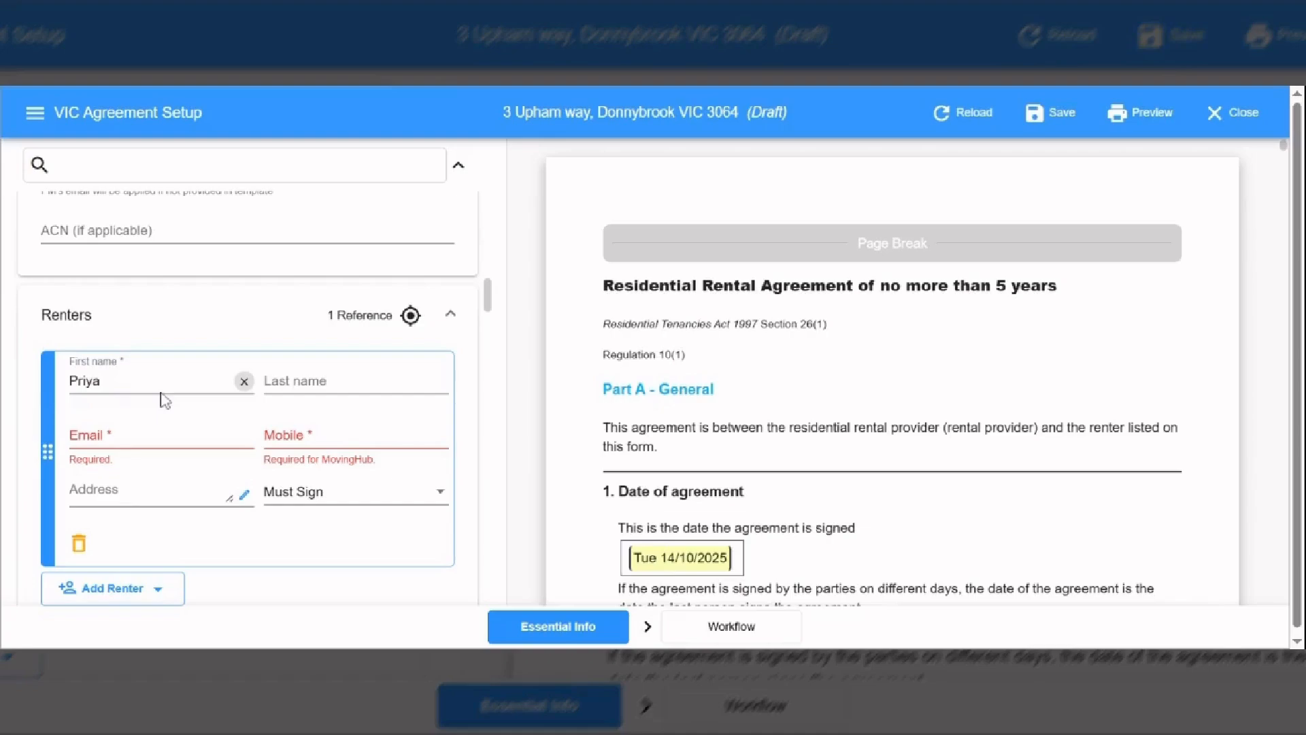
{"action": "key", "text": "Tab"}
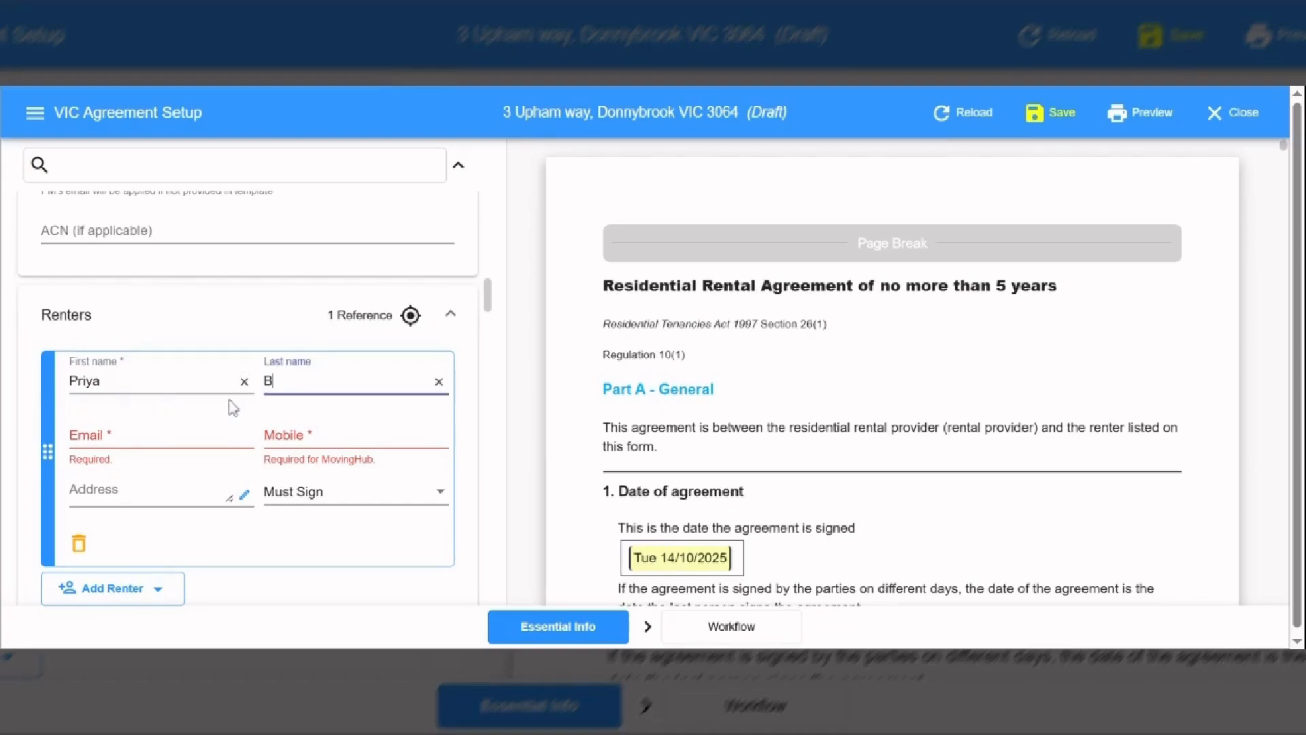
- Fill in the renter's email address and mobile number
{"action": "key", "text": "Tab"}
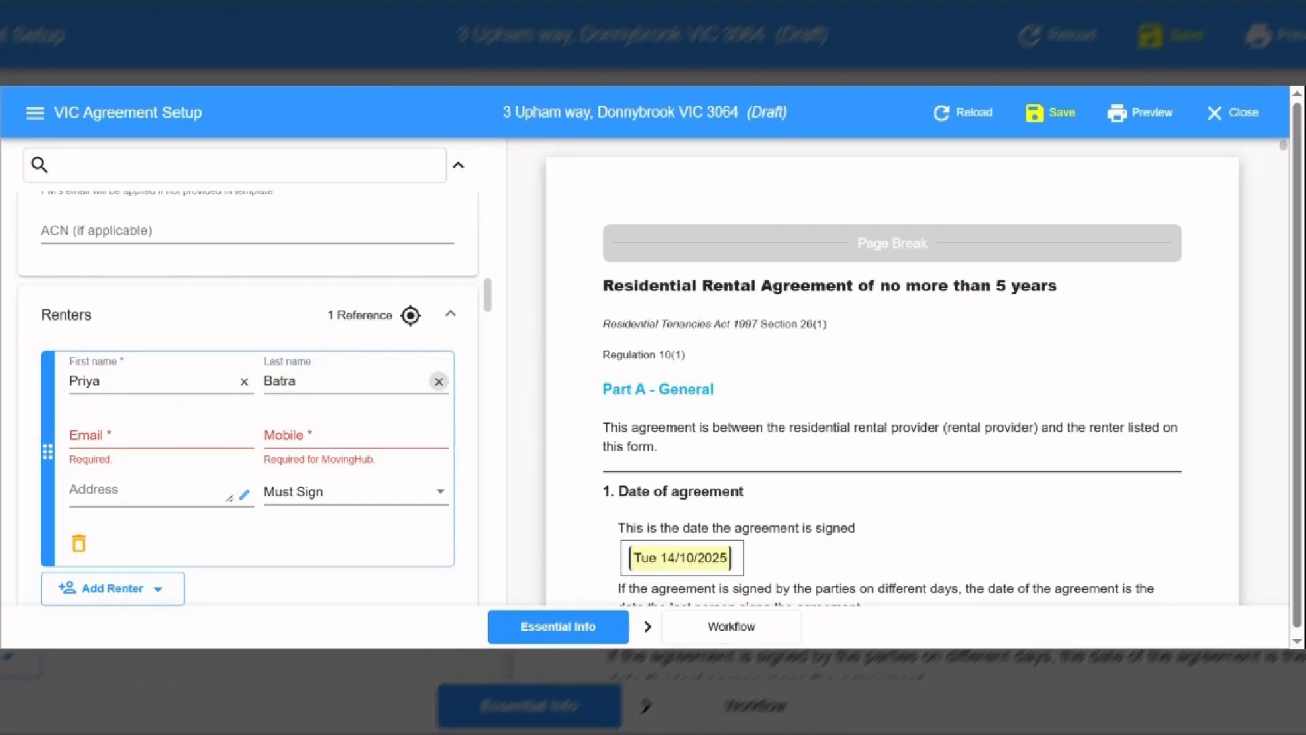
{"action": "key", "text": "Tab"}
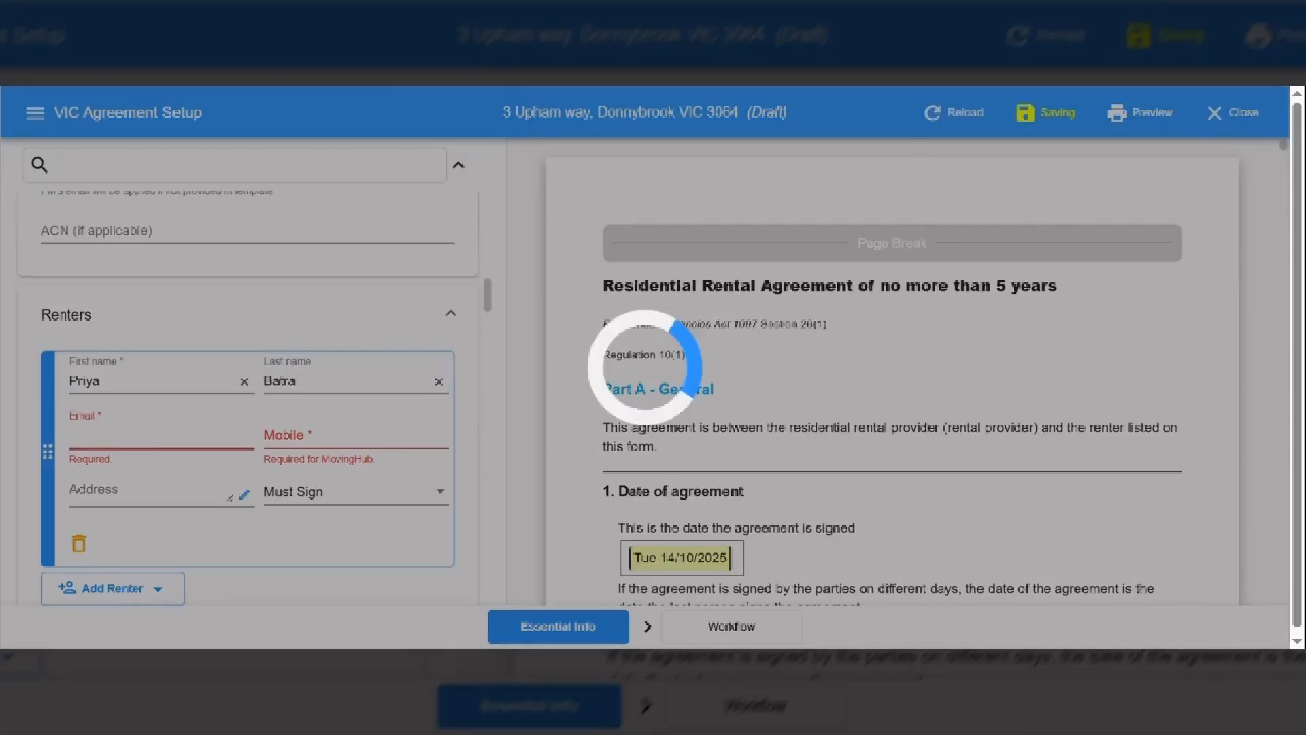
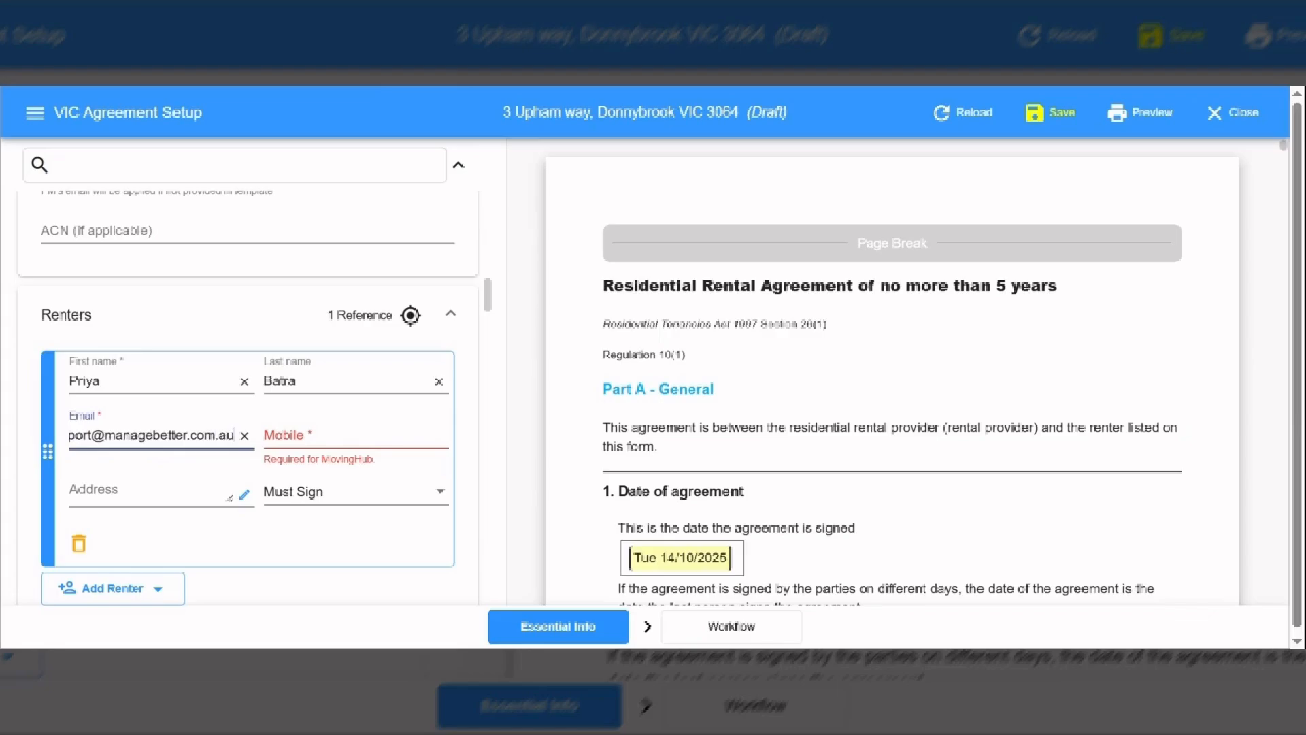
{"action": "left_click", "coordinate": [302, 427]}
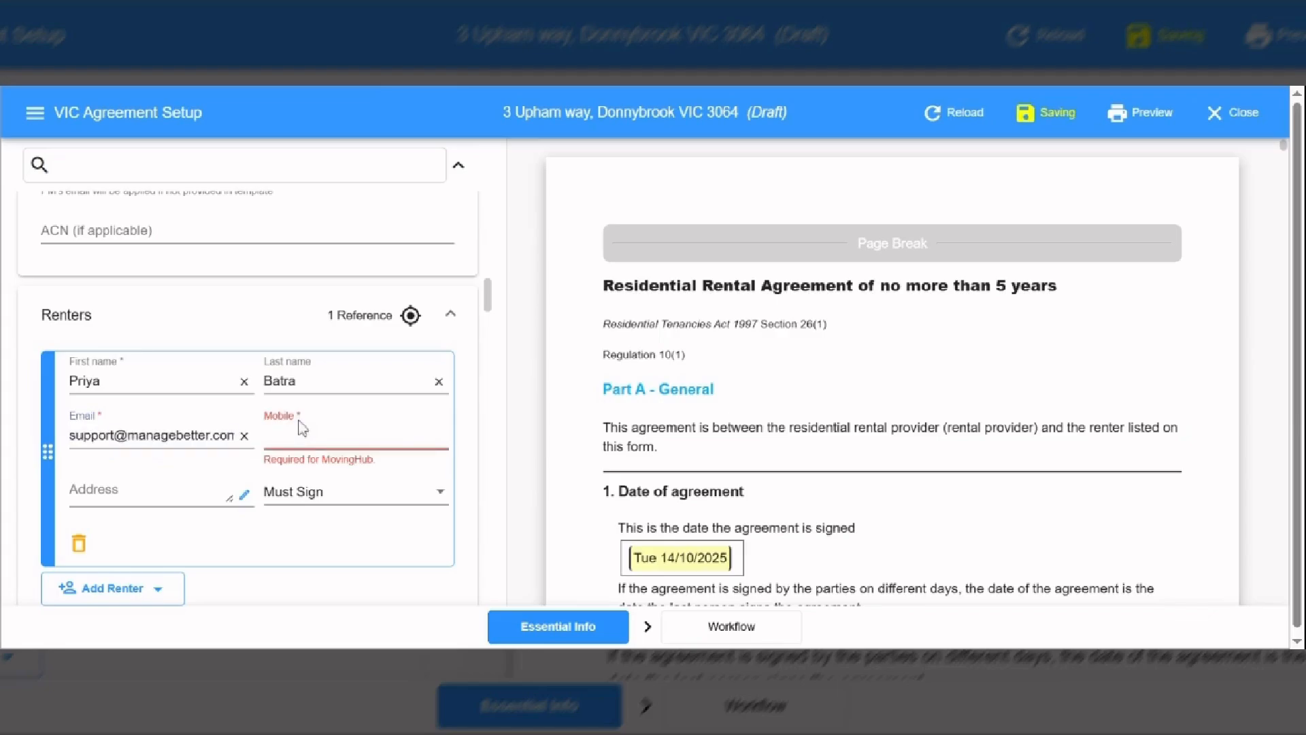
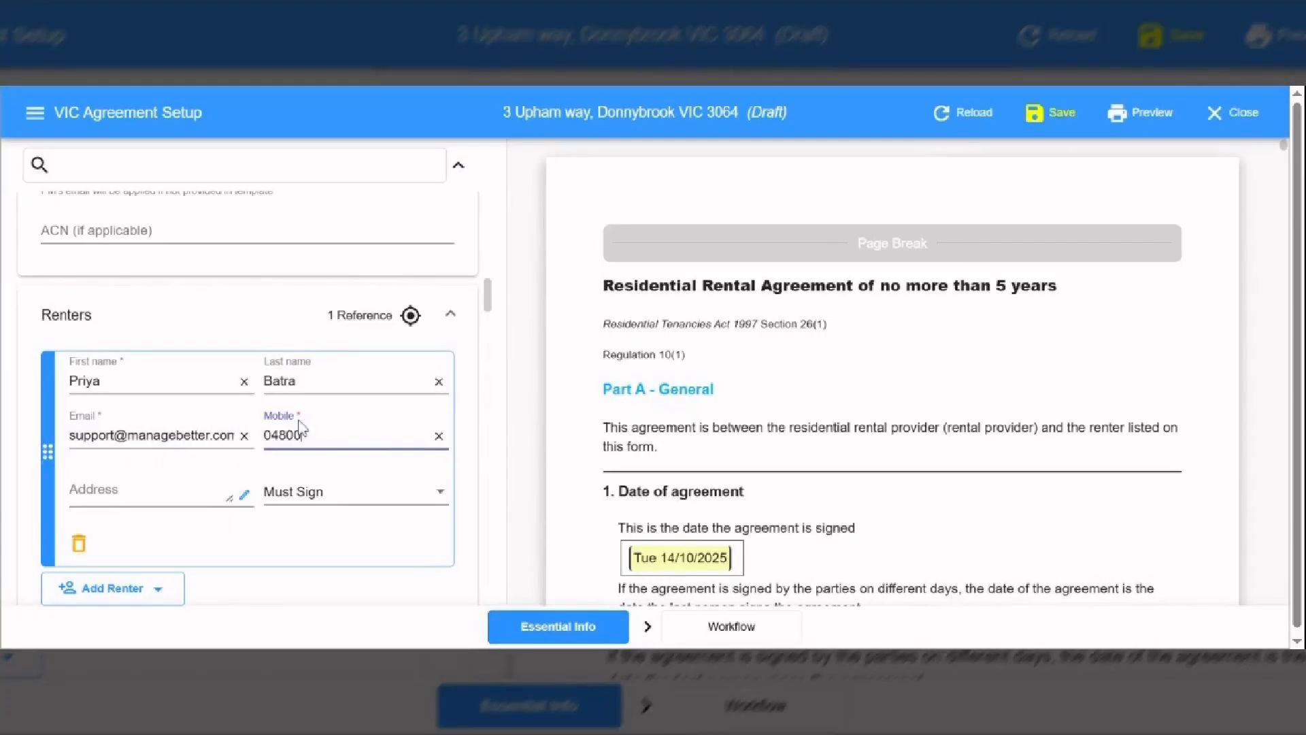
{"action": "scroll", "coordinate": [489, 303], "scroll_direction": "down", "scroll_amount": 1}
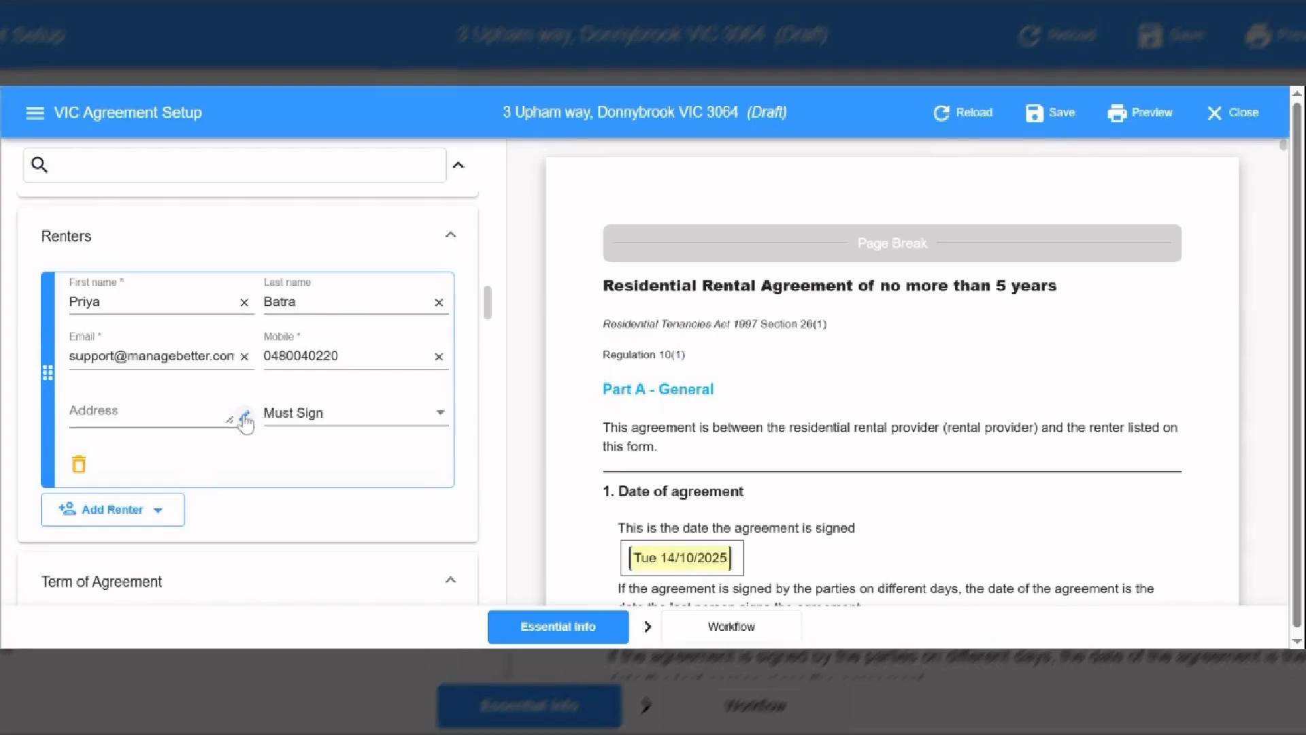
- Edit the renter's address: paste the full address, then enter postcode 3064 and suburb Donnybrook
{"action": "left_click", "coordinate": [244, 417]}
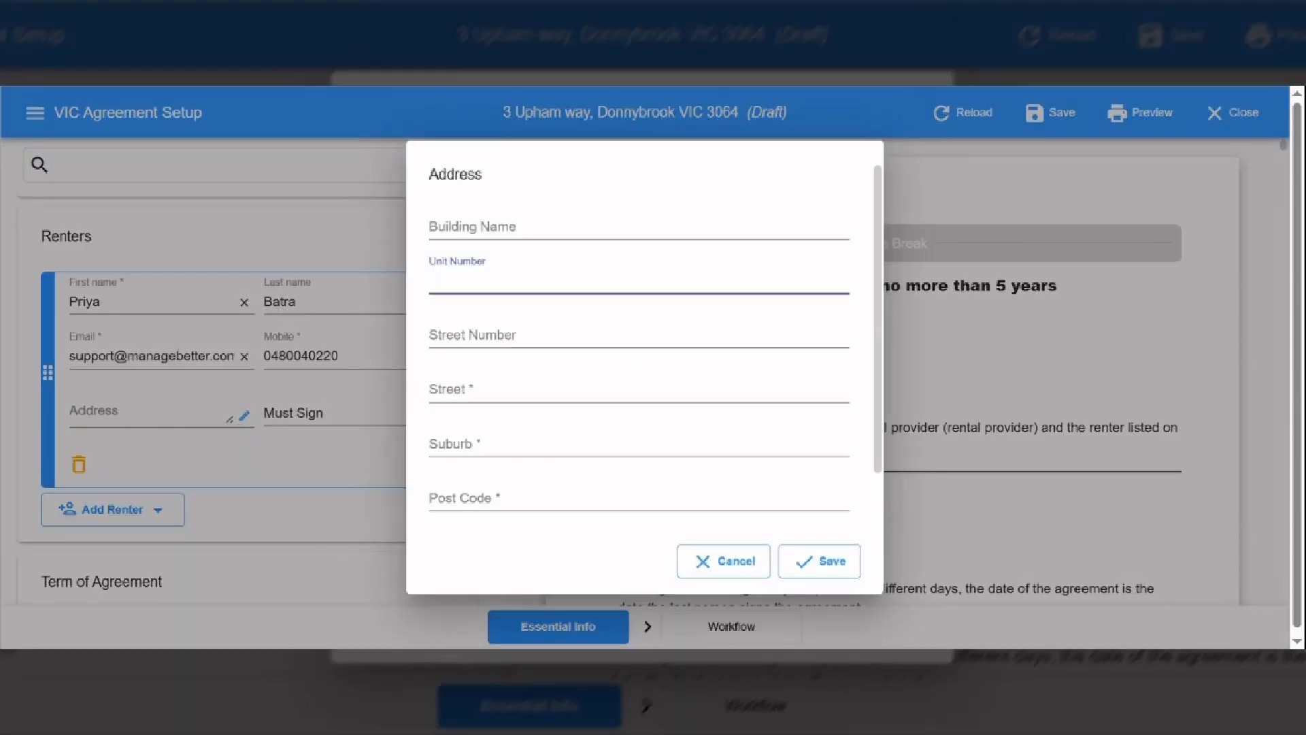
{"action": "key", "text": "Tab"}
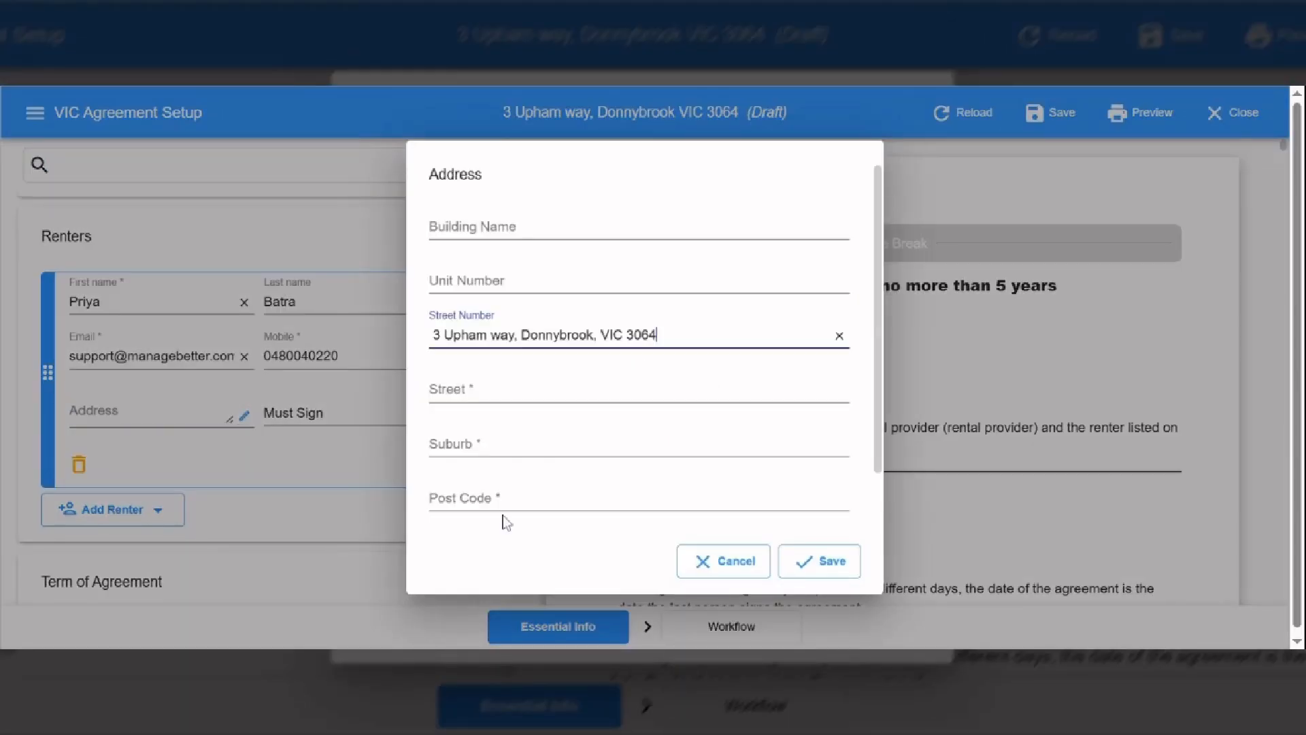
{"action": "left_click", "coordinate": [505, 495]}
{"action": "type", "text": "3064"}
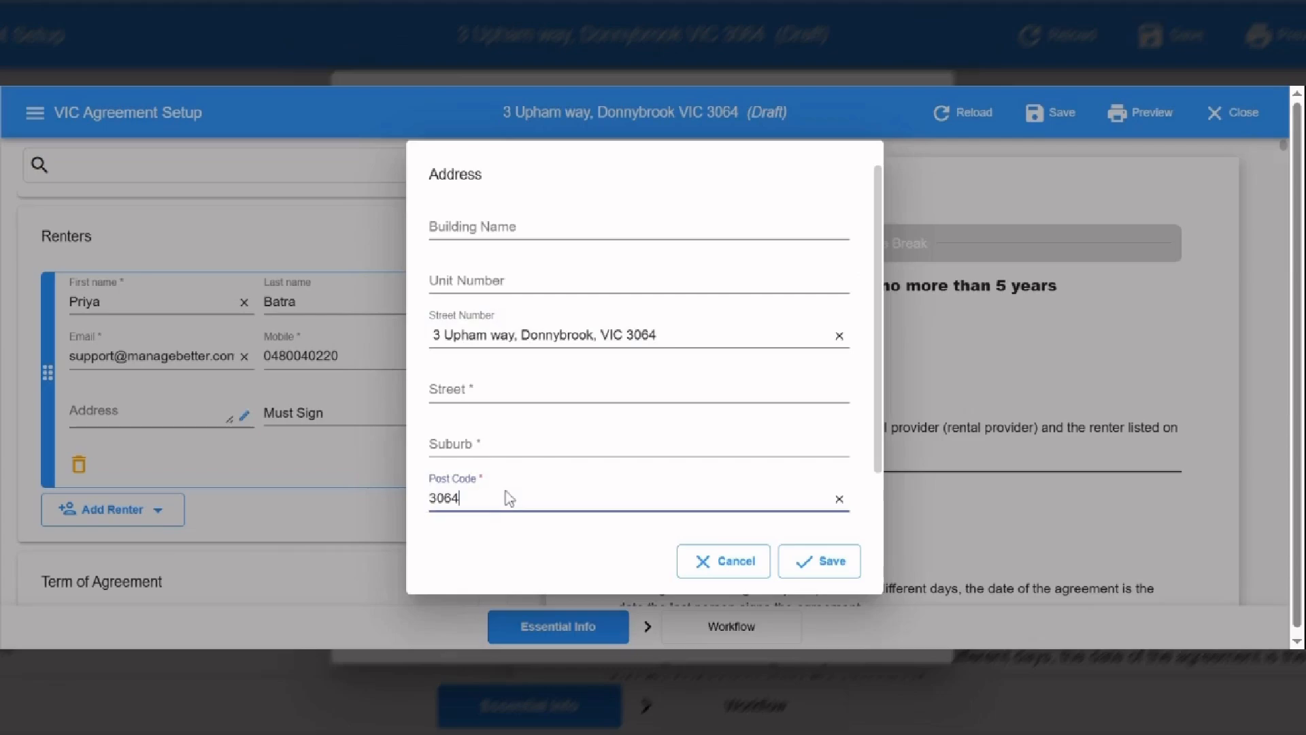
{"action": "left_click", "coordinate": [480, 448]}
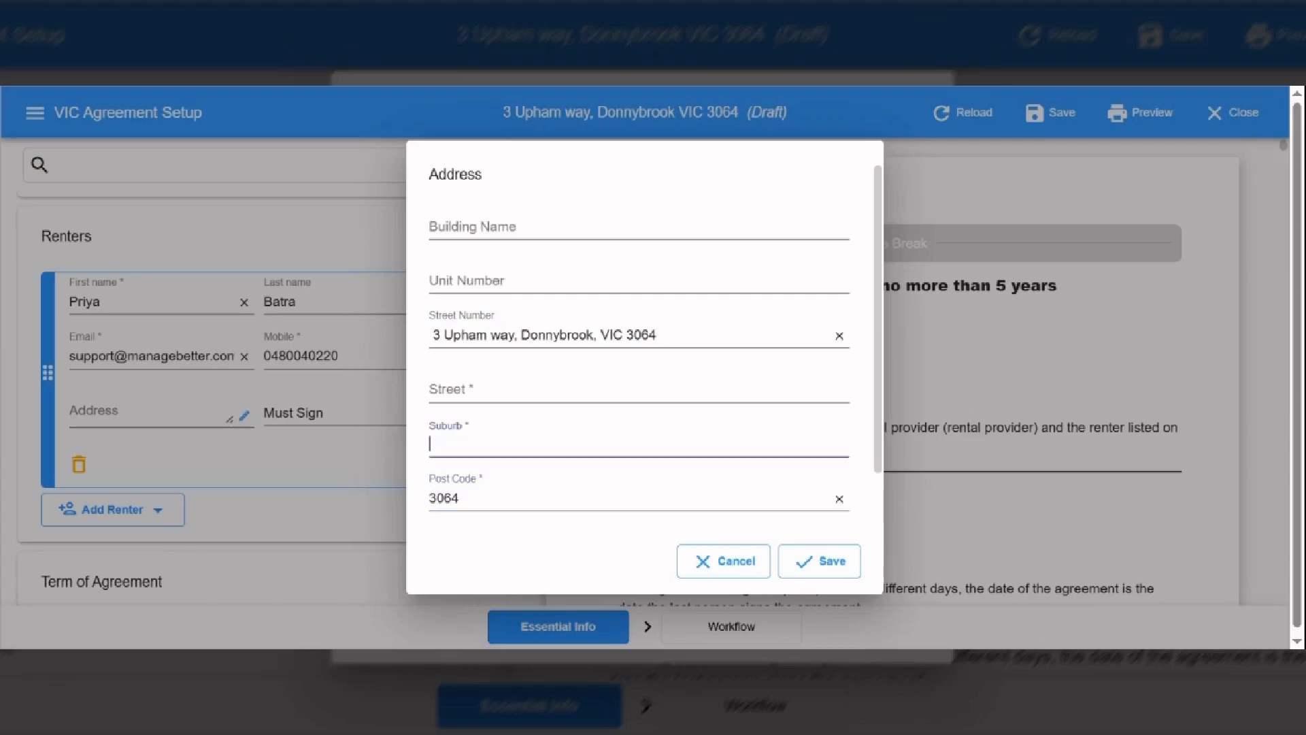
{"action": "type", "text": "Donnybrook"}
{"action": "left_click", "coordinate": [470, 389]}
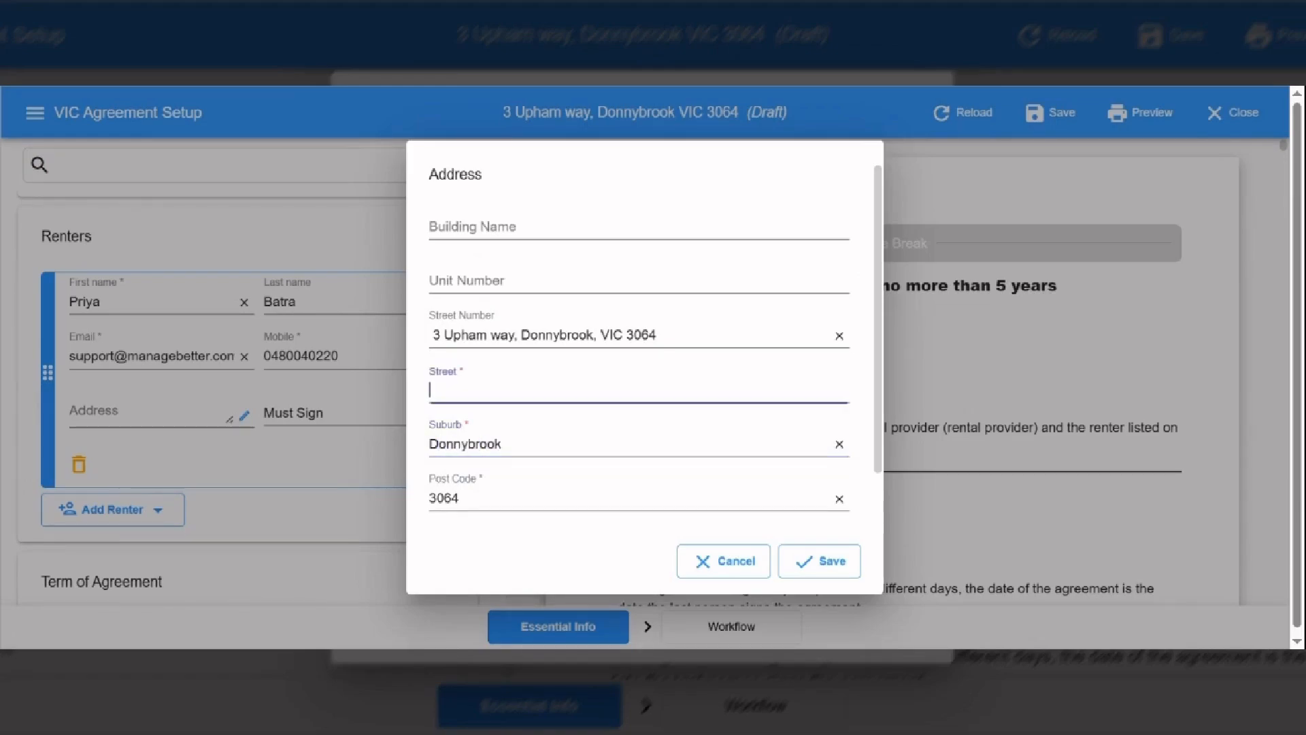
{"action": "key", "text": "Left"}
{"action": "key", "text": "Left"}
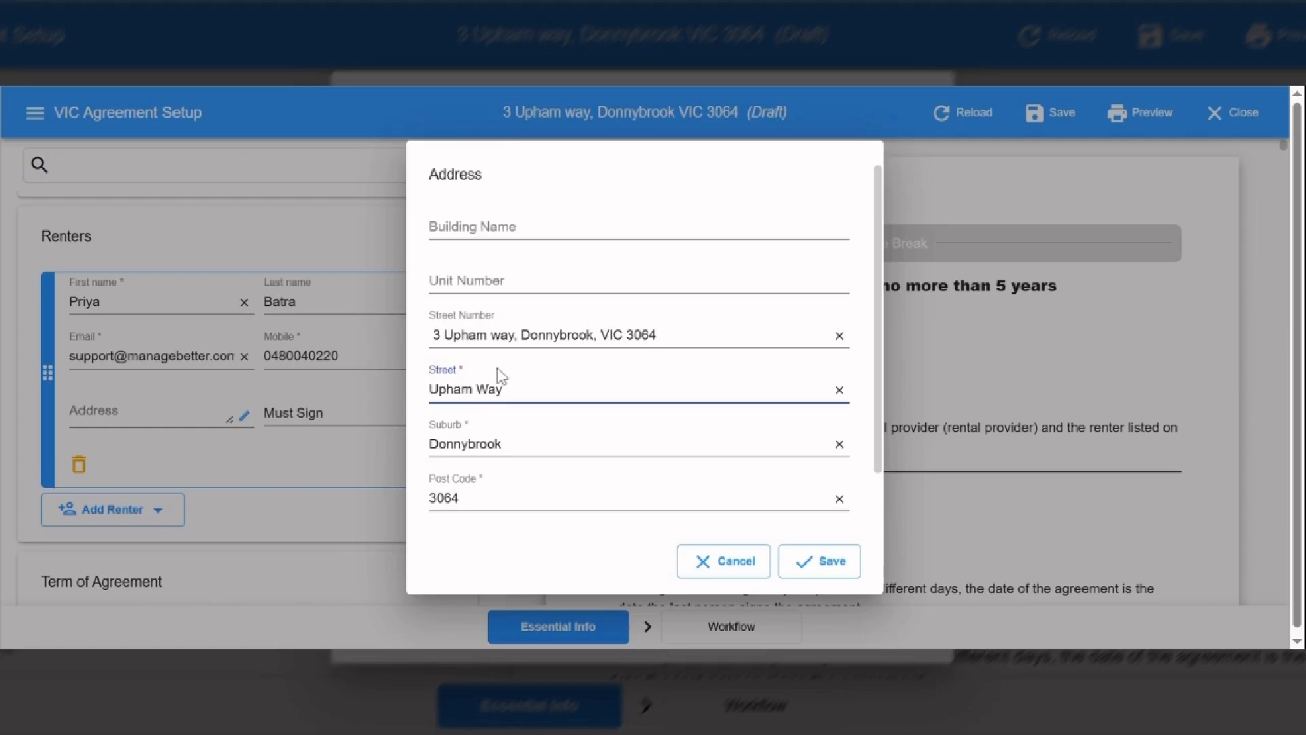
{"action": "left_click", "coordinate": [444, 335]}
{"action": "left_click_drag", "start_coordinate": [443, 335], "coordinate": [657, 335]}
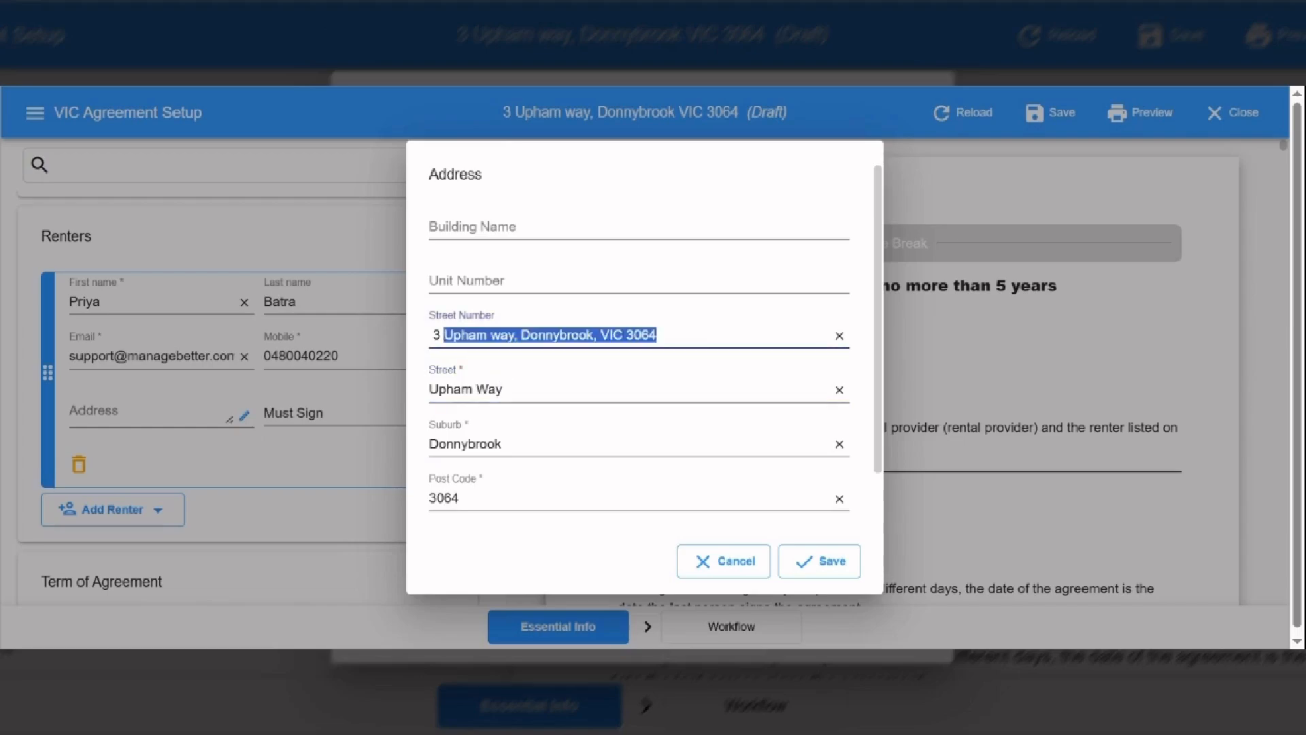
{"action": "key", "text": "BackSpace"}
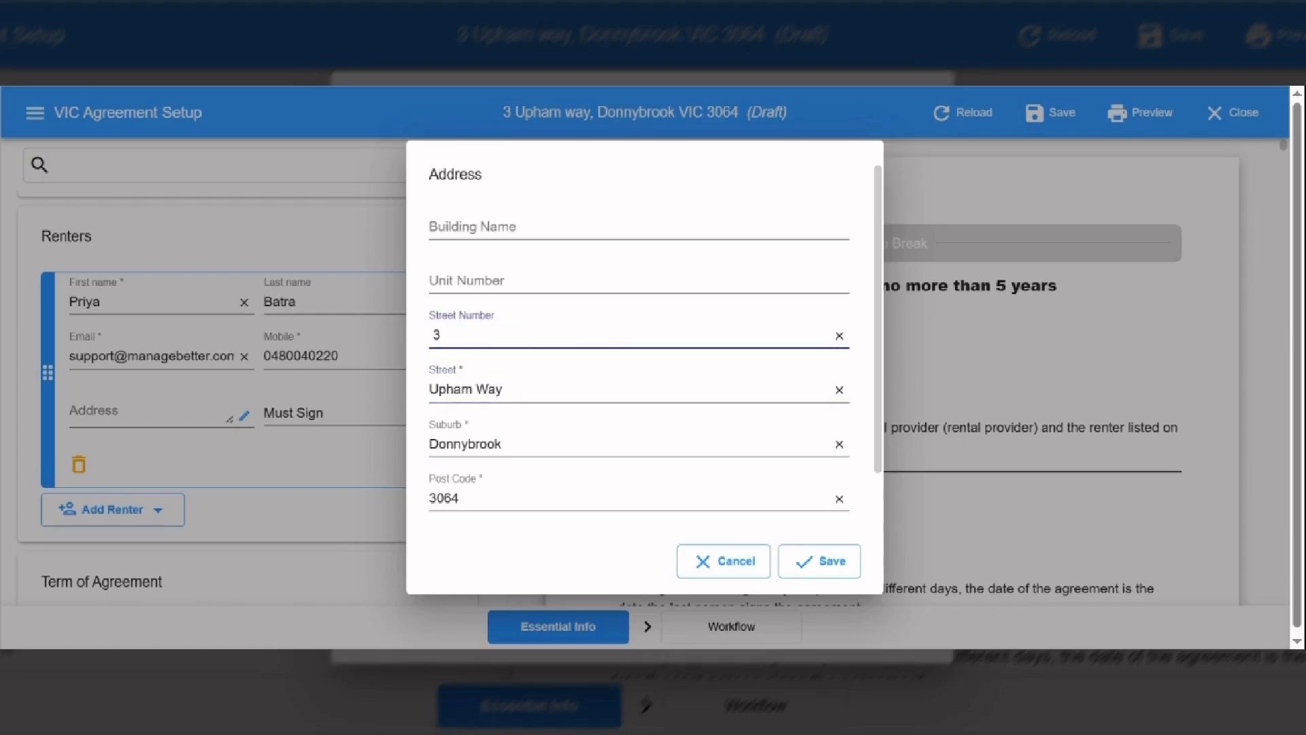
- Add the required state VIC and save the renter's address
{"action": "left_click", "coordinate": [812, 573]}
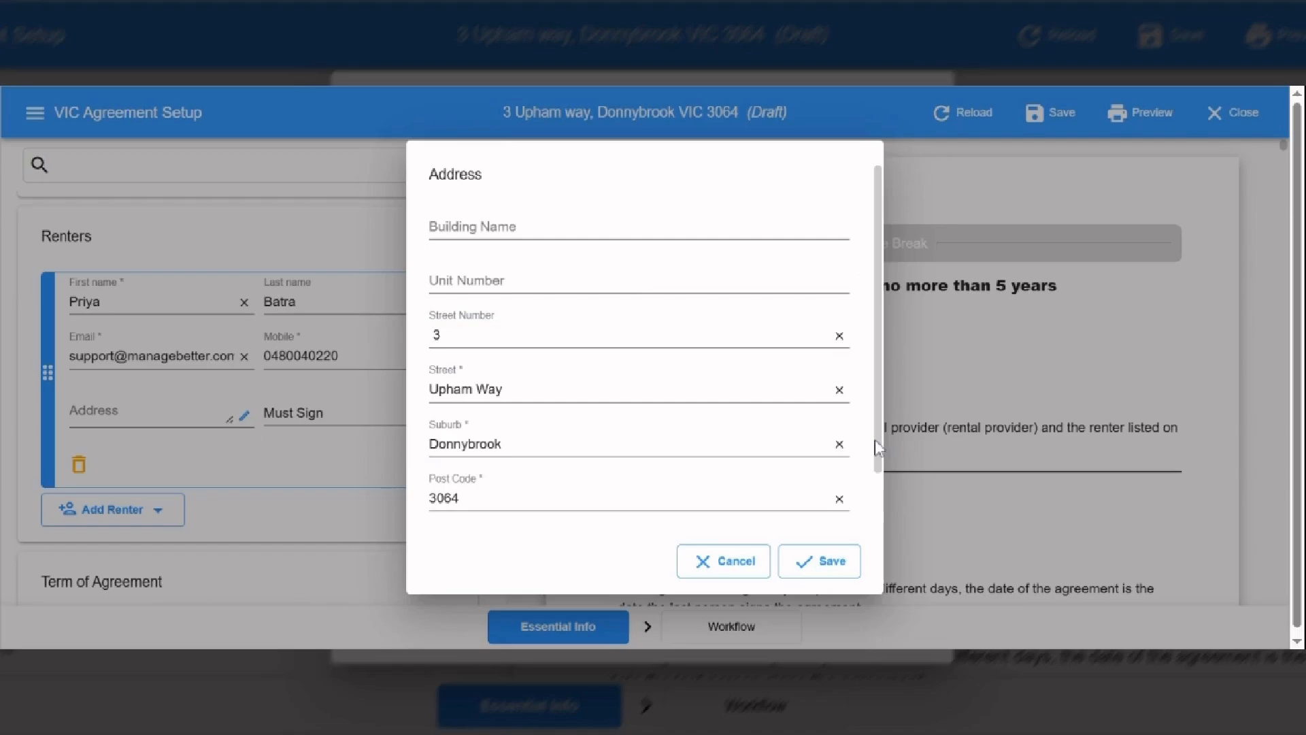
{"action": "left_click_drag", "start_coordinate": [877, 440], "coordinate": [882, 512]}
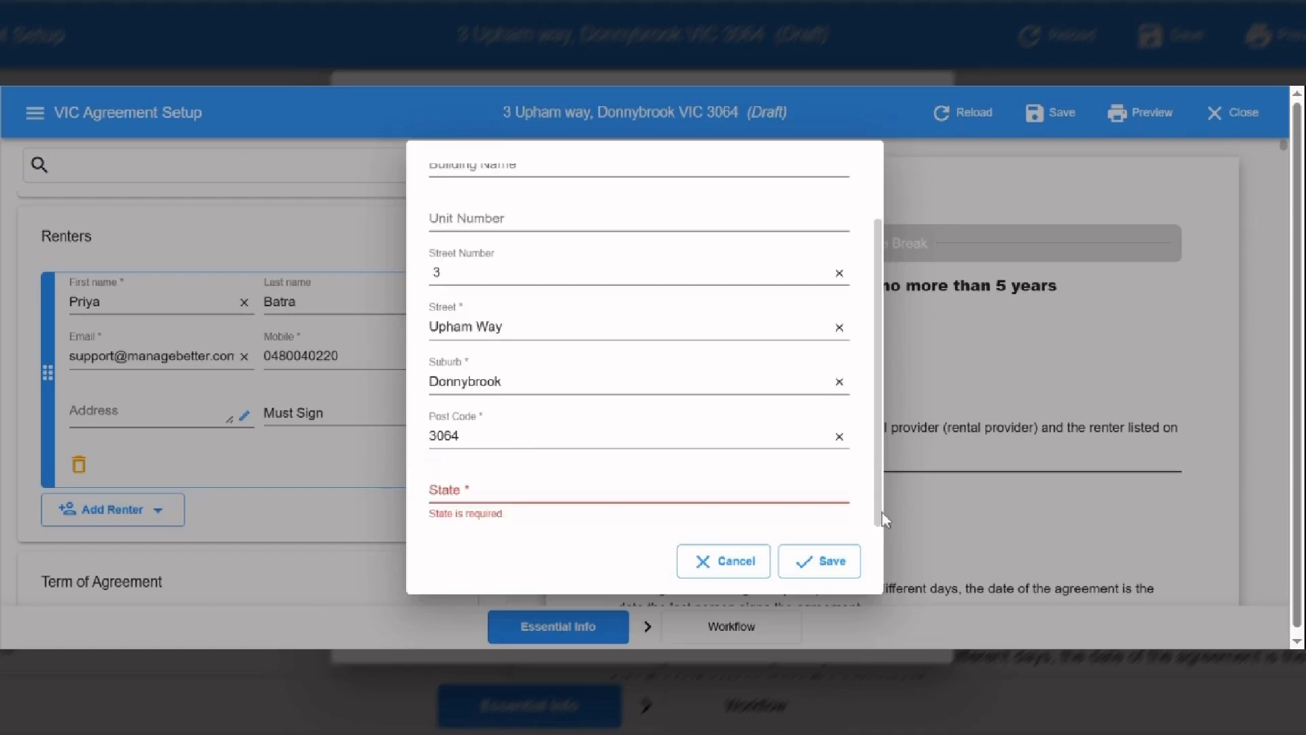
{"action": "left_click", "coordinate": [522, 488]}
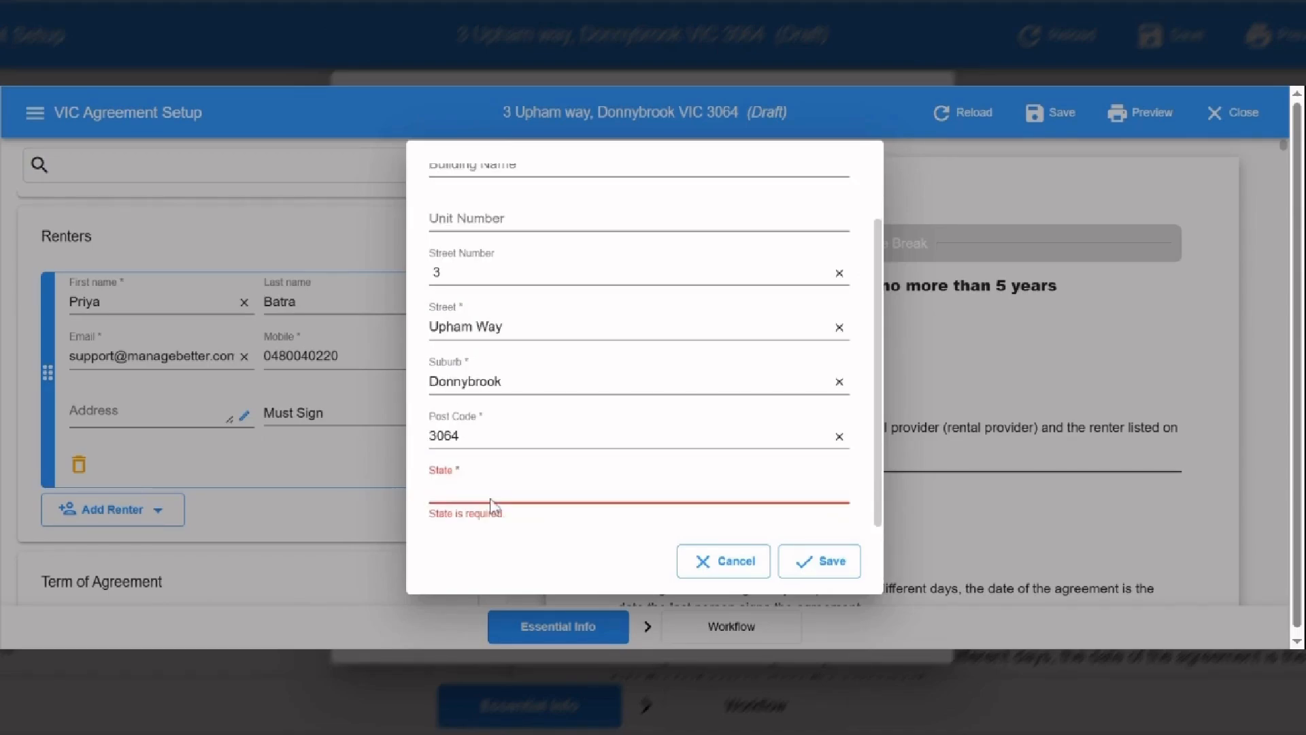
{"action": "type", "text": "VIC"}
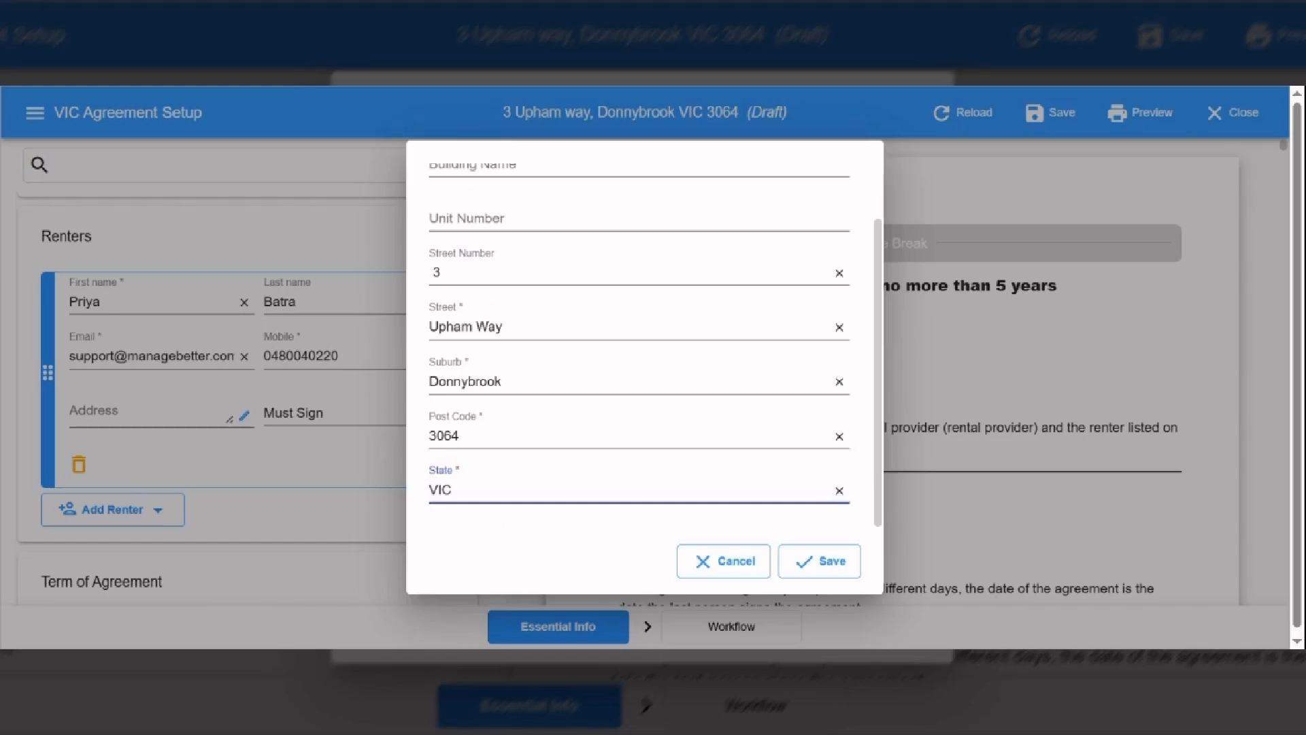
{"action": "left_click", "coordinate": [832, 564]}
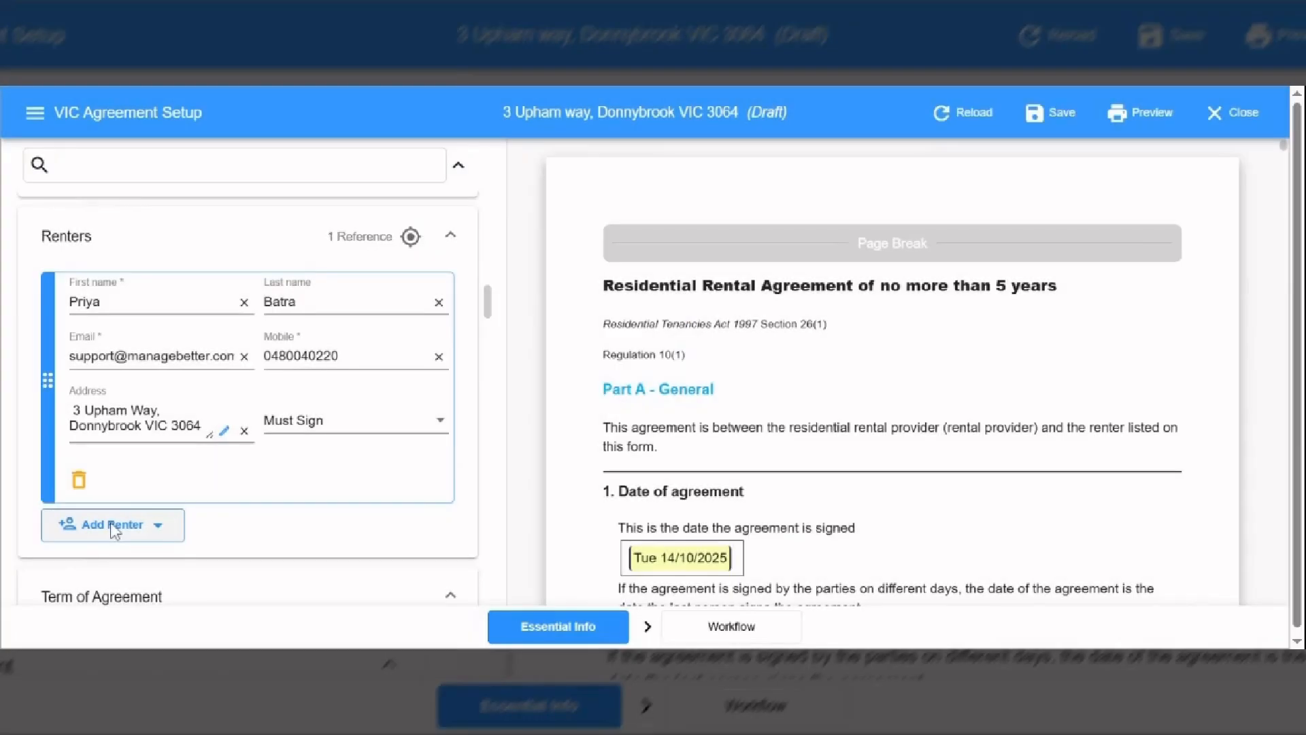
{"action": "left_click", "coordinate": [114, 528]}
{"action": "left_click", "coordinate": [112, 573]}
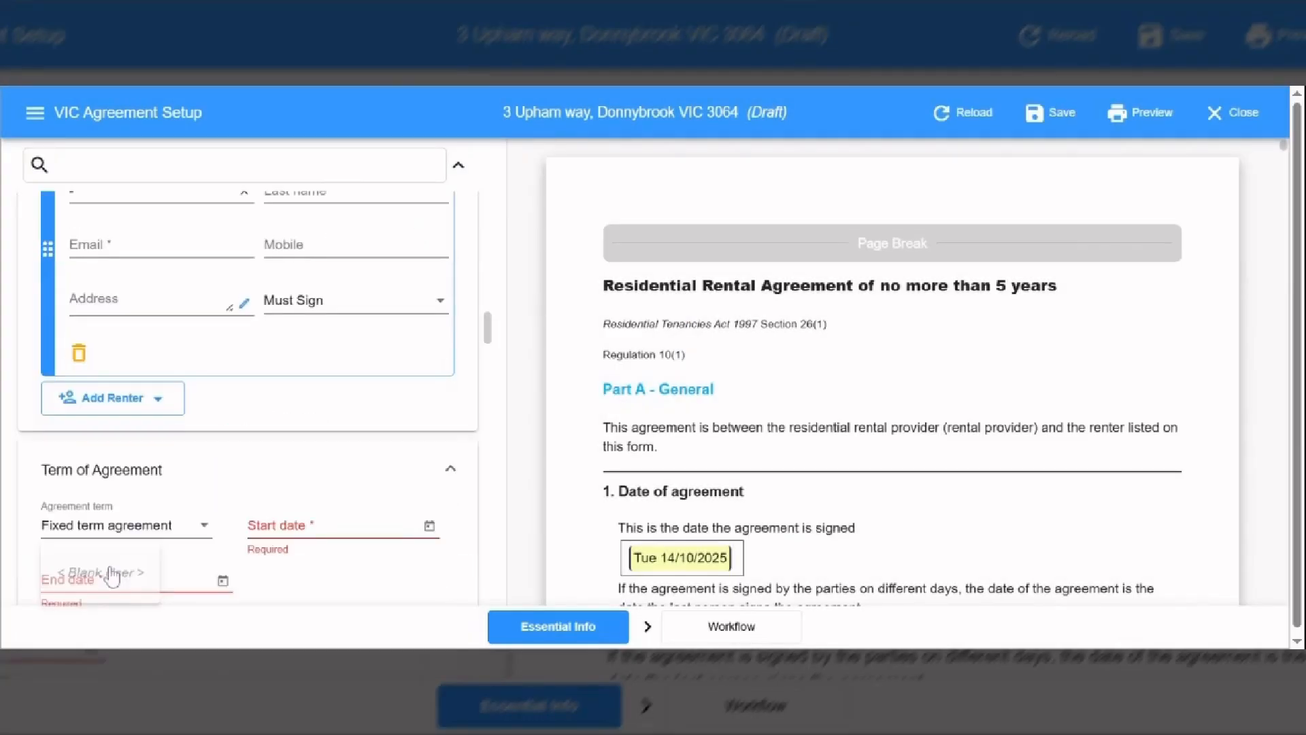
{"action": "left_click", "coordinate": [78, 353]}
{"action": "left_click", "coordinate": [824, 408]}
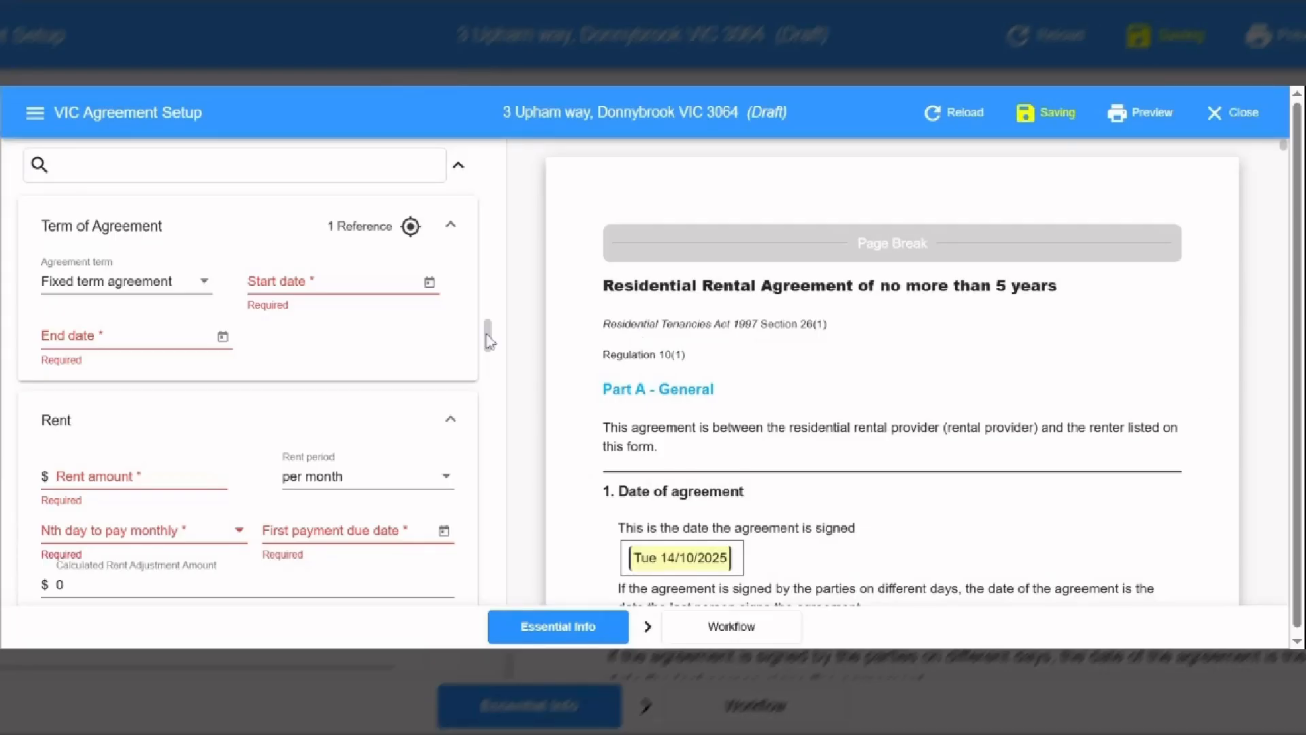
{"action": "left_click_drag", "start_coordinate": [487, 340], "coordinate": [493, 322]}
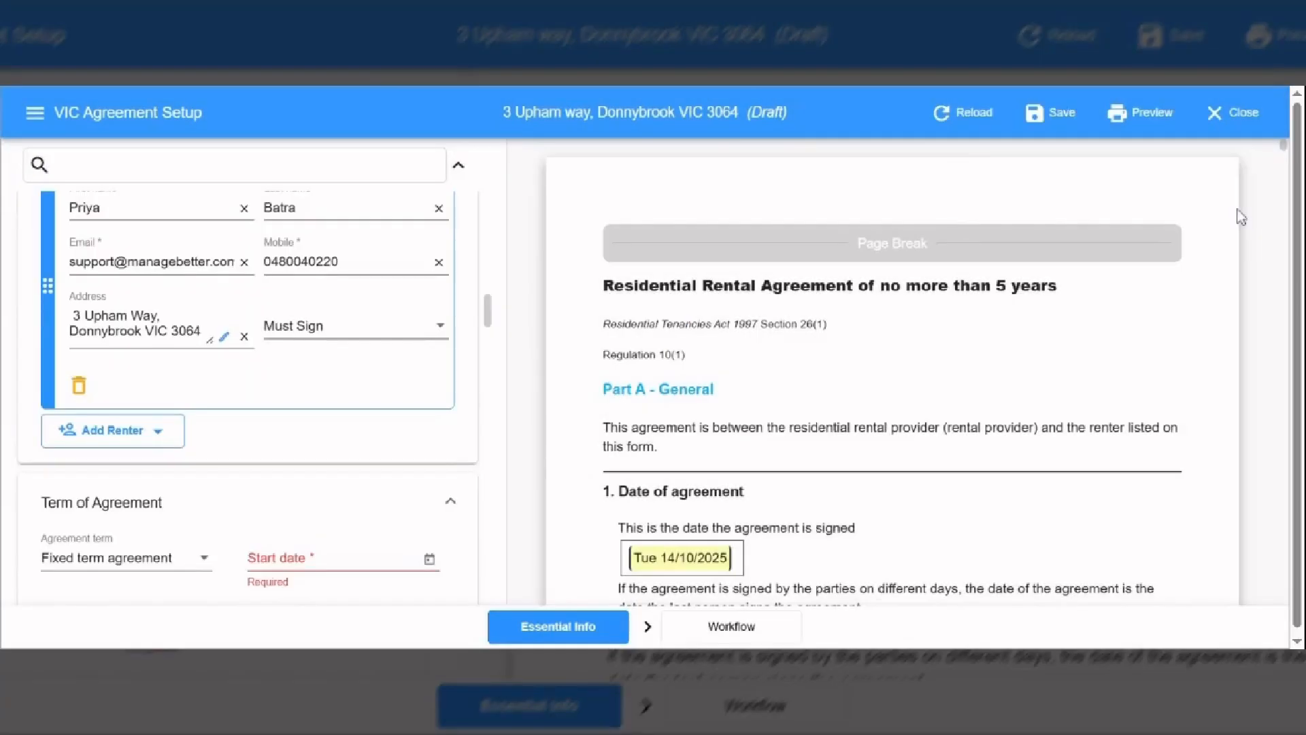
{"action": "left_click_drag", "start_coordinate": [1286, 155], "coordinate": [1285, 163]}
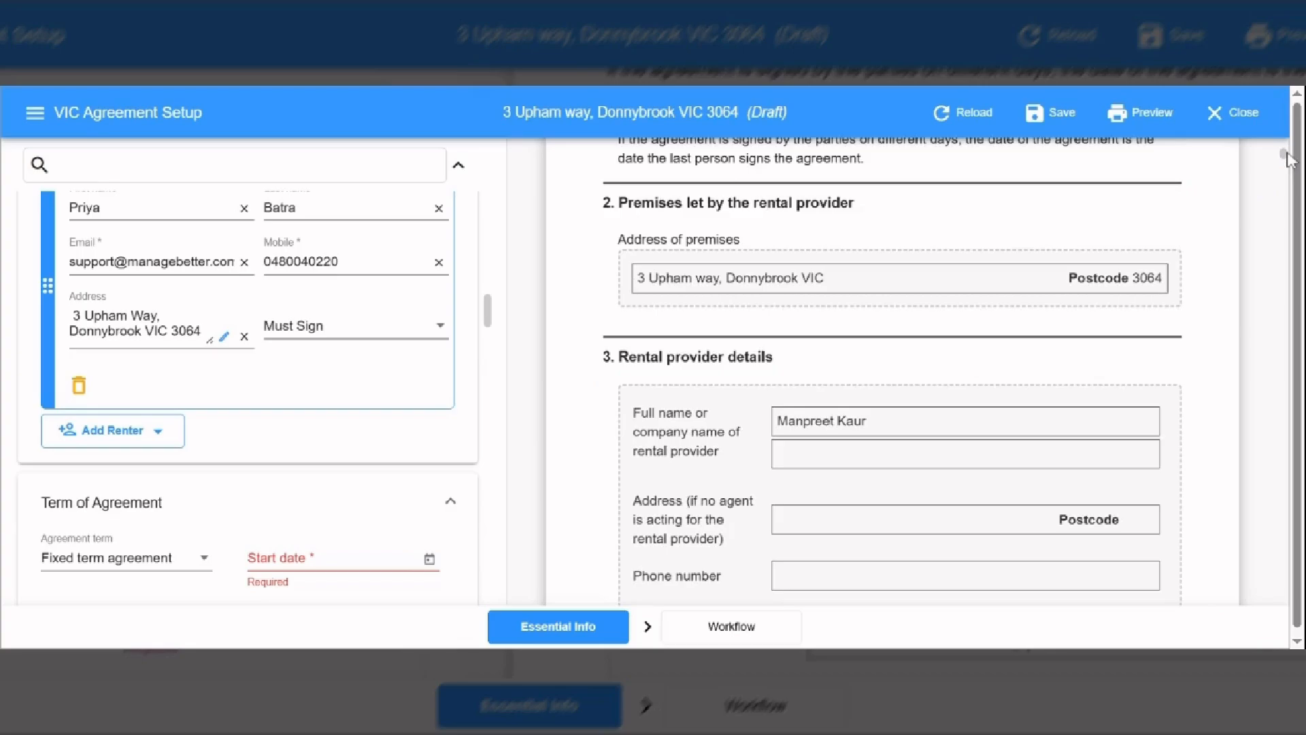
{"action": "left_click_drag", "start_coordinate": [1287, 159], "coordinate": [1291, 171]}
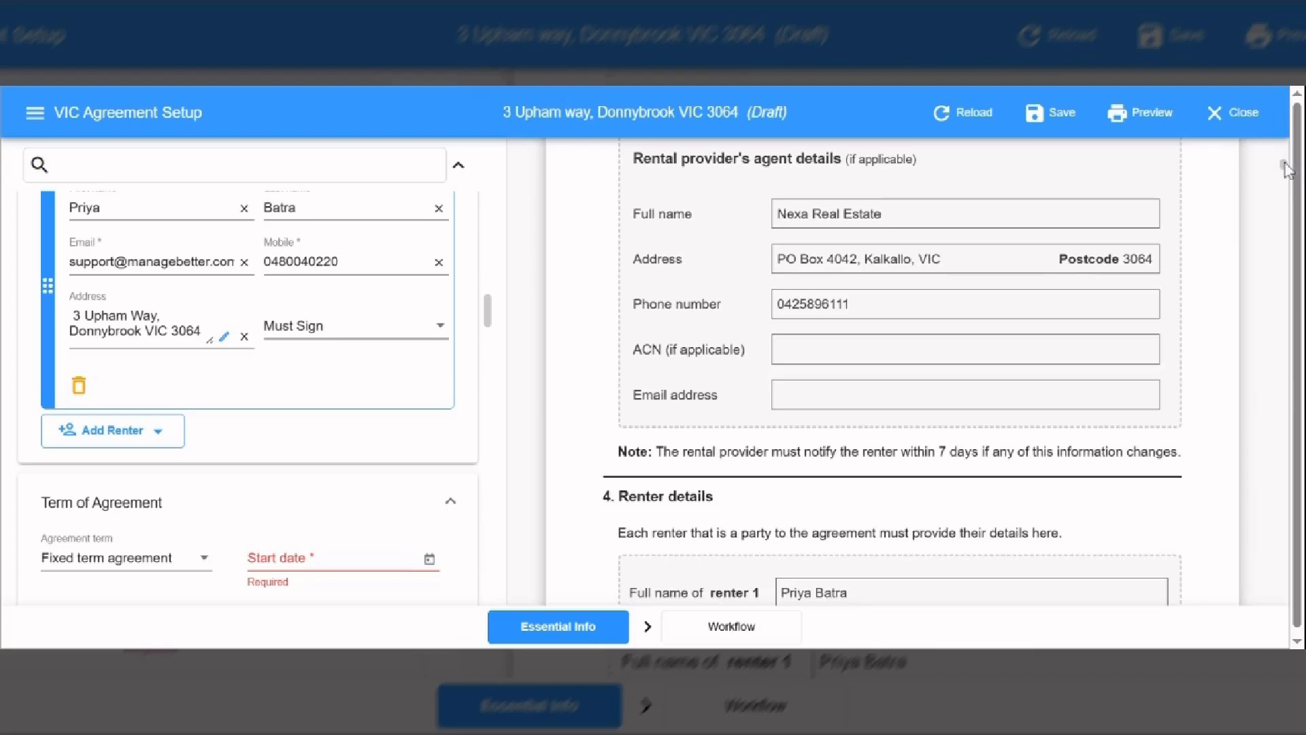
{"action": "left_click_drag", "start_coordinate": [1288, 170], "coordinate": [1287, 193]}
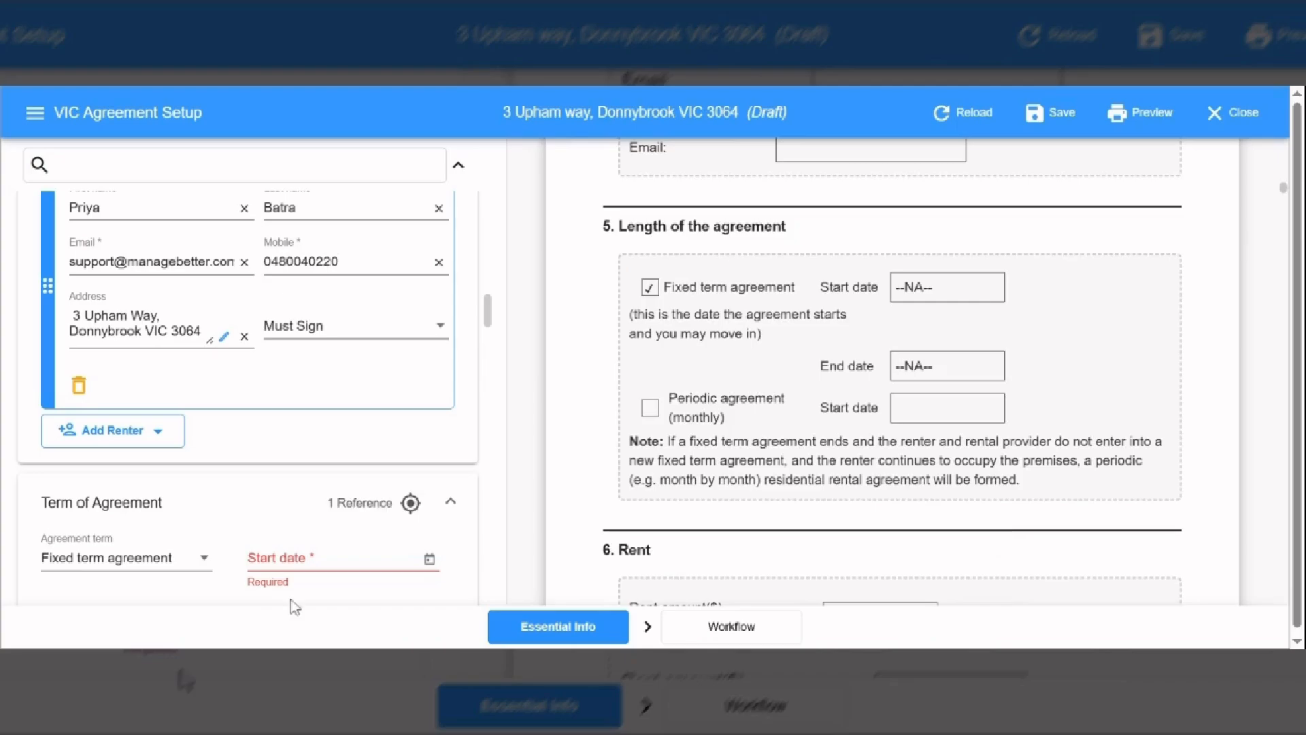
- Set the agreement start date to 20/10/2025
{"action": "scroll", "coordinate": [495, 307], "scroll_direction": "down", "scroll_amount": 2}
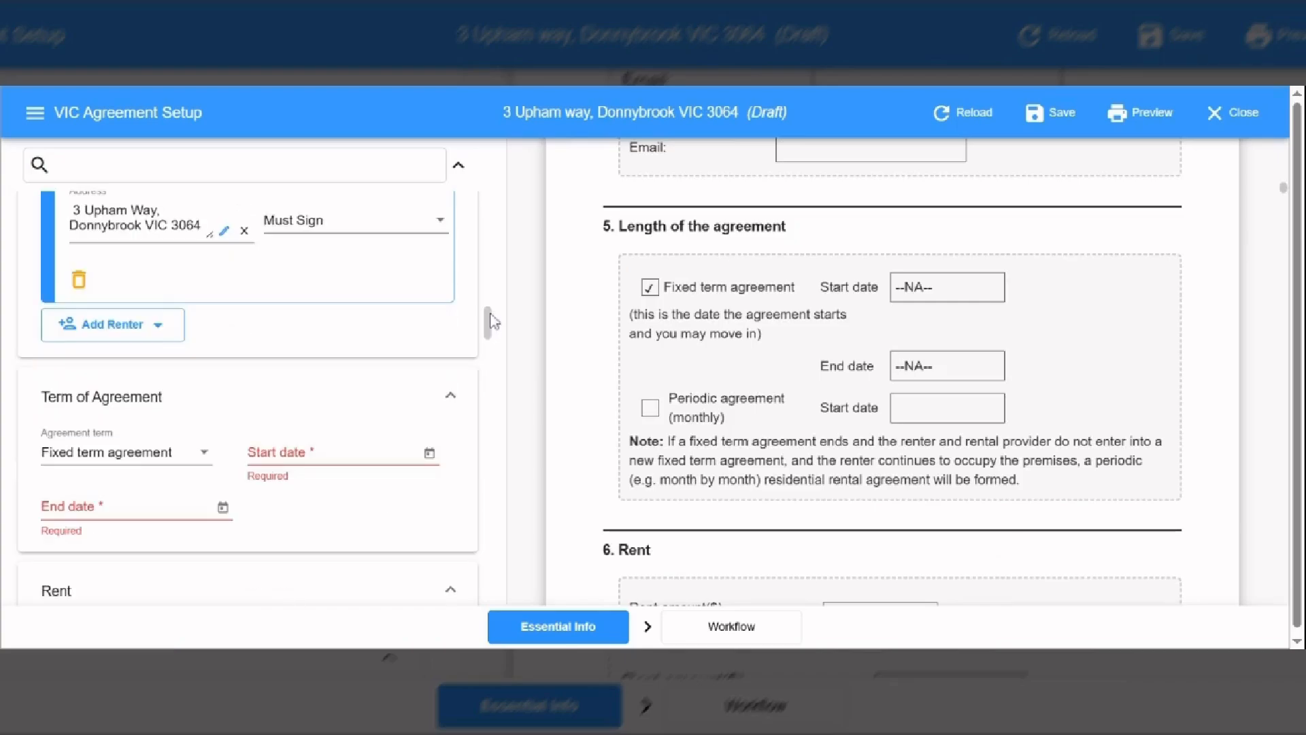
{"action": "left_click", "coordinate": [430, 454]}
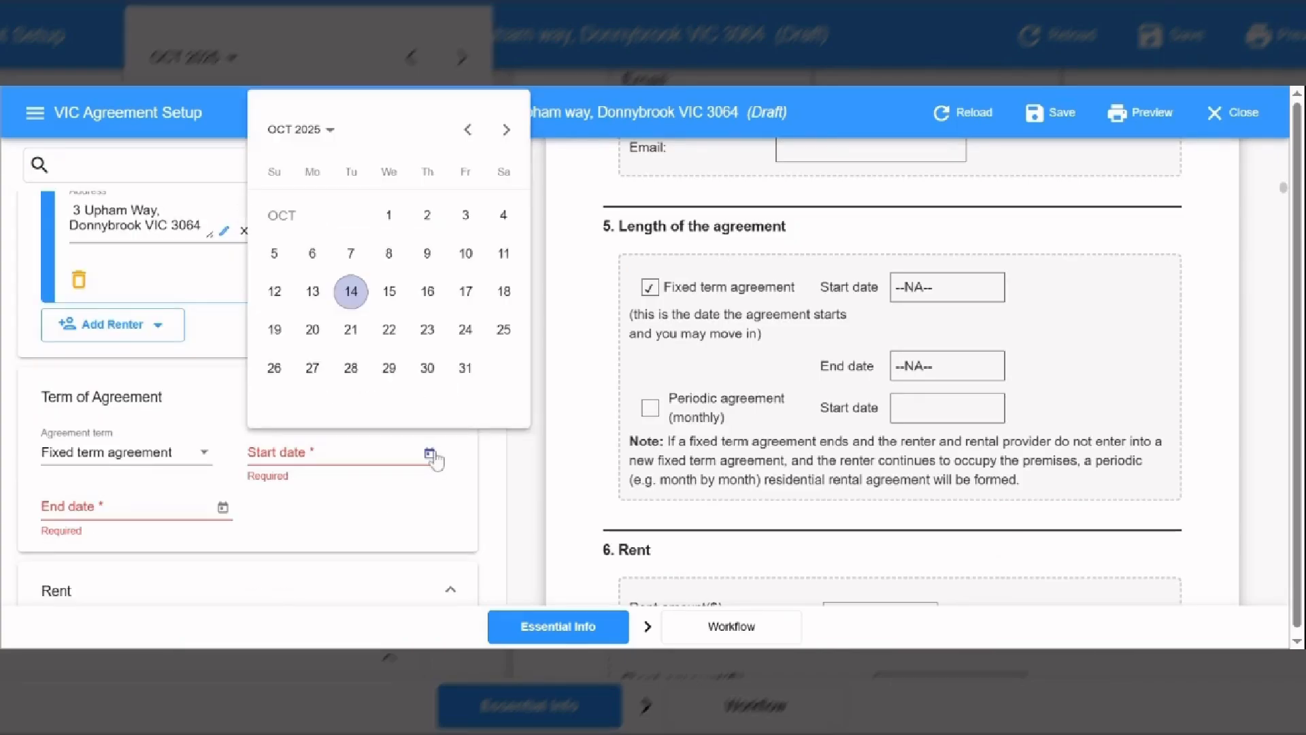
{"action": "left_click", "coordinate": [312, 330]}
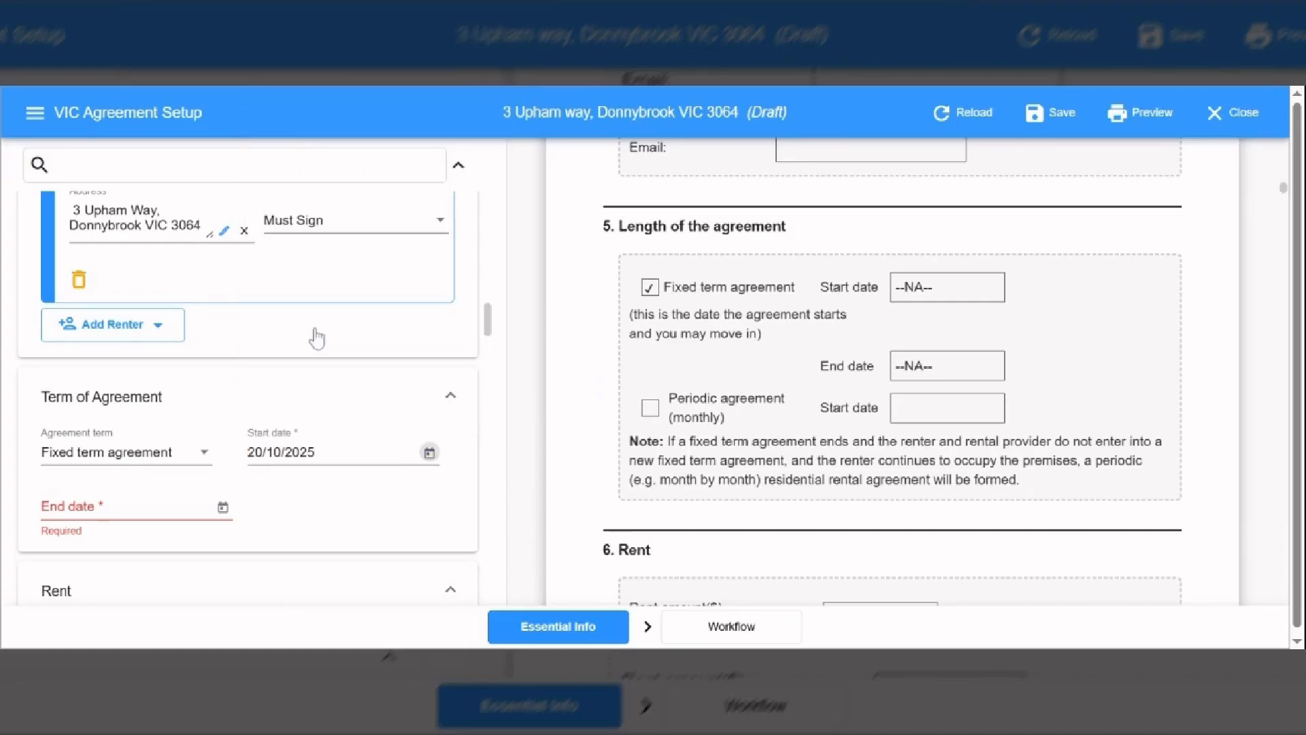
- Set the agreement end date to 19 October 2026
{"action": "left_click", "coordinate": [223, 508]}
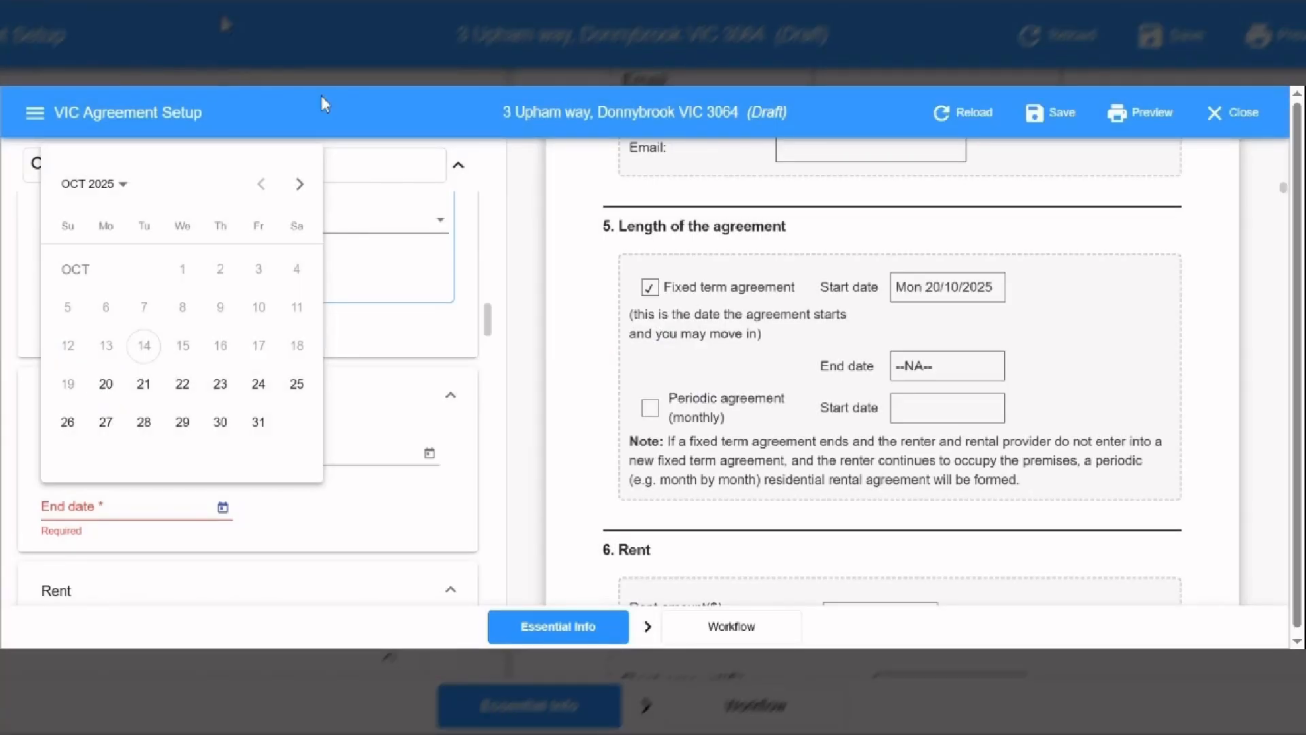
{"action": "left_click", "coordinate": [108, 184]}
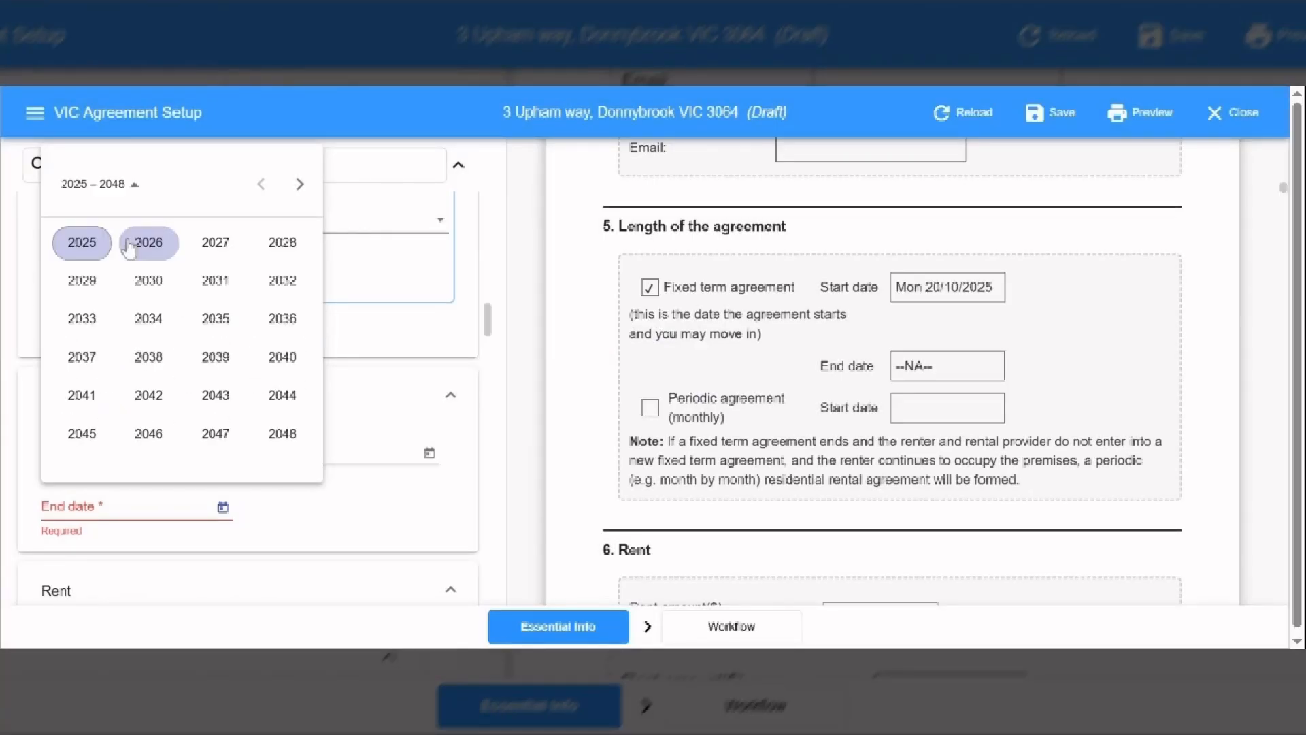
{"action": "left_click", "coordinate": [130, 247]}
{"action": "left_click", "coordinate": [140, 358]}
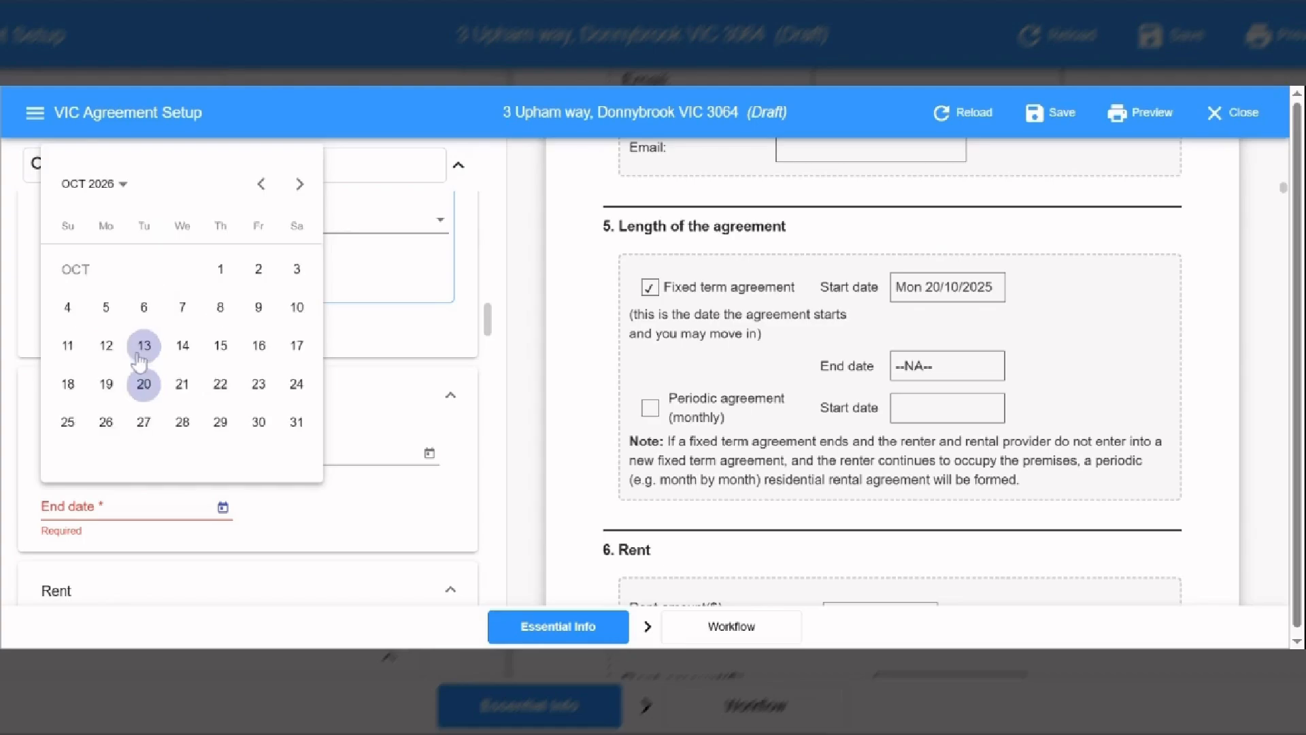
{"action": "left_click", "coordinate": [107, 385]}
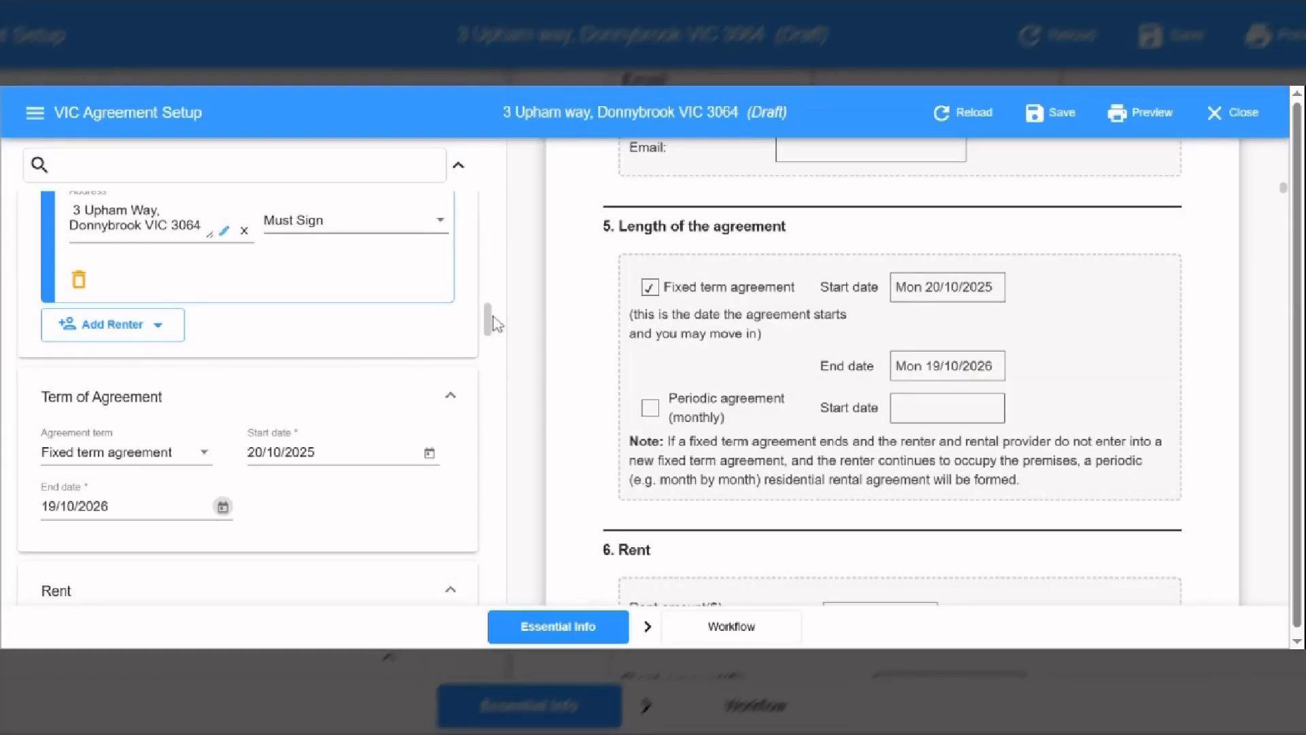
{"action": "left_click_drag", "start_coordinate": [491, 322], "coordinate": [491, 332]}
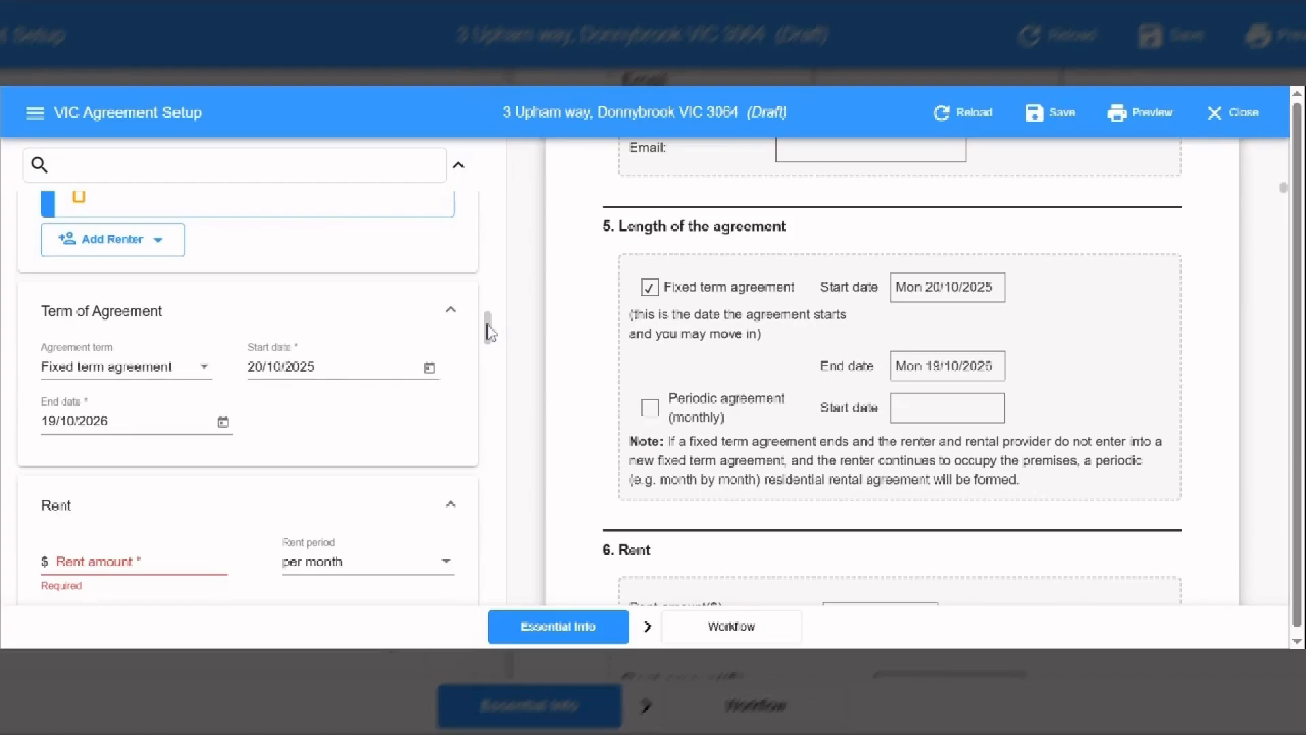
- Enter rent of $2390 with the first payment due 20/10/2025
{"action": "scroll", "coordinate": [218, 396], "scroll_direction": "down", "scroll_amount": 3}
{"action": "left_click", "coordinate": [215, 389]}
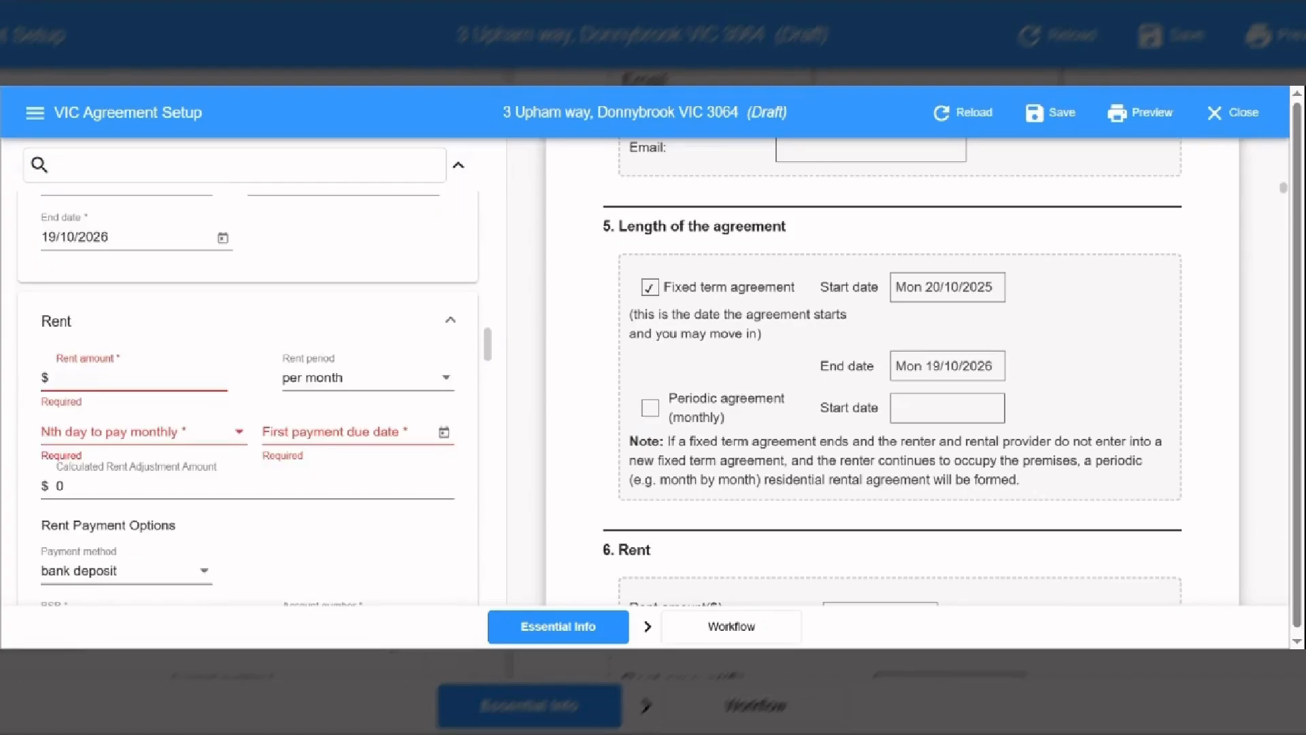
{"action": "type", "text": "23"}
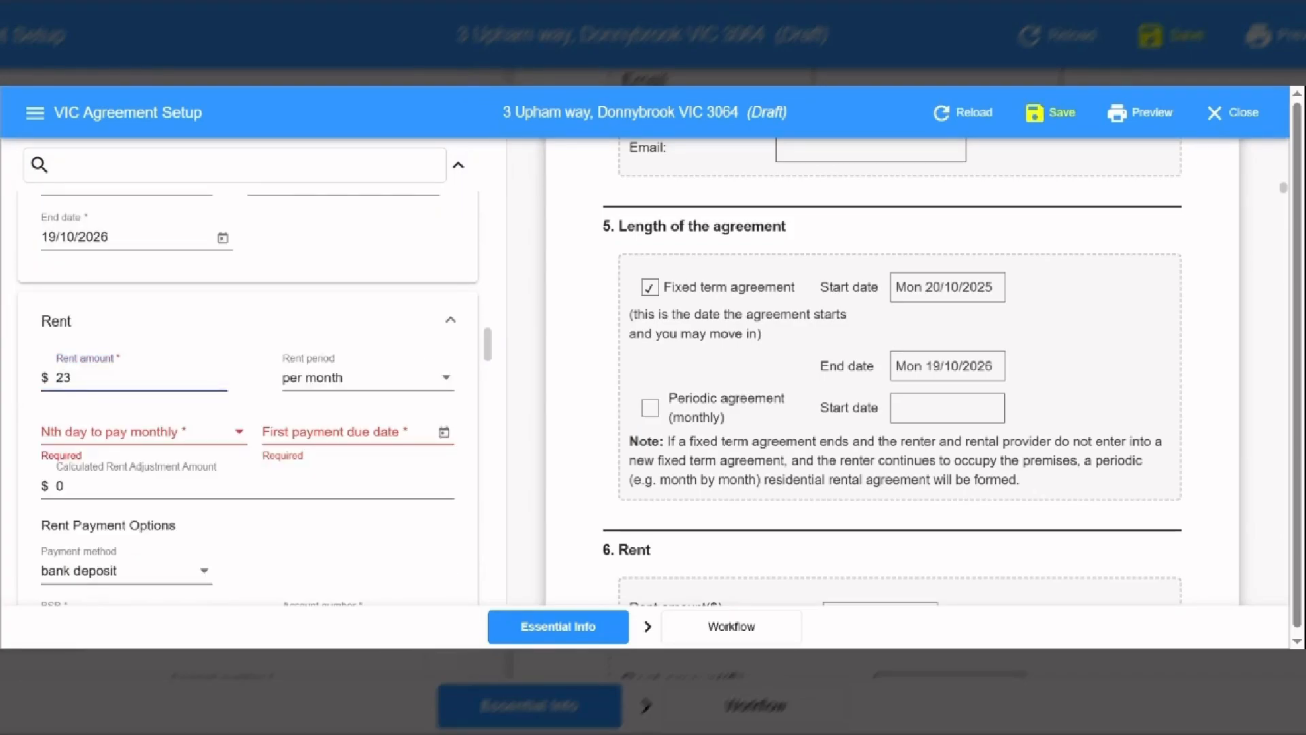
{"action": "type", "text": "90"}
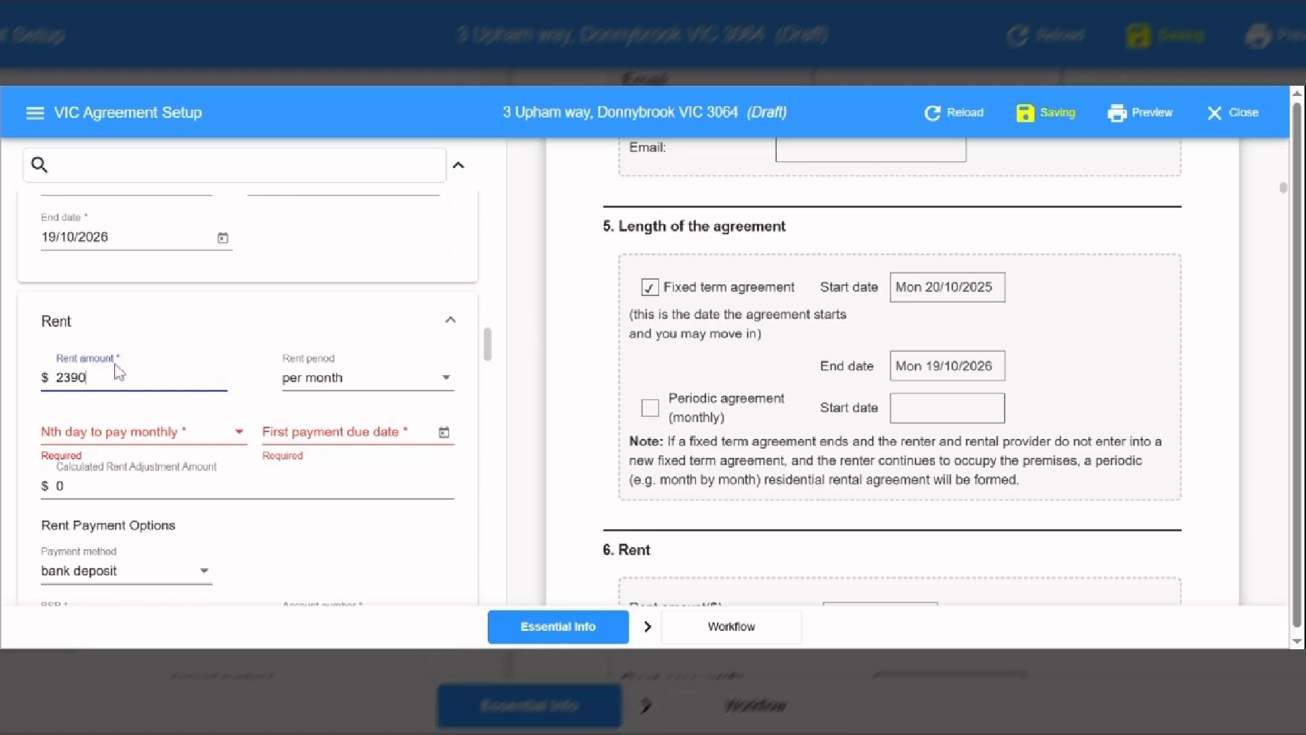
{"action": "left_click", "coordinate": [442, 440]}
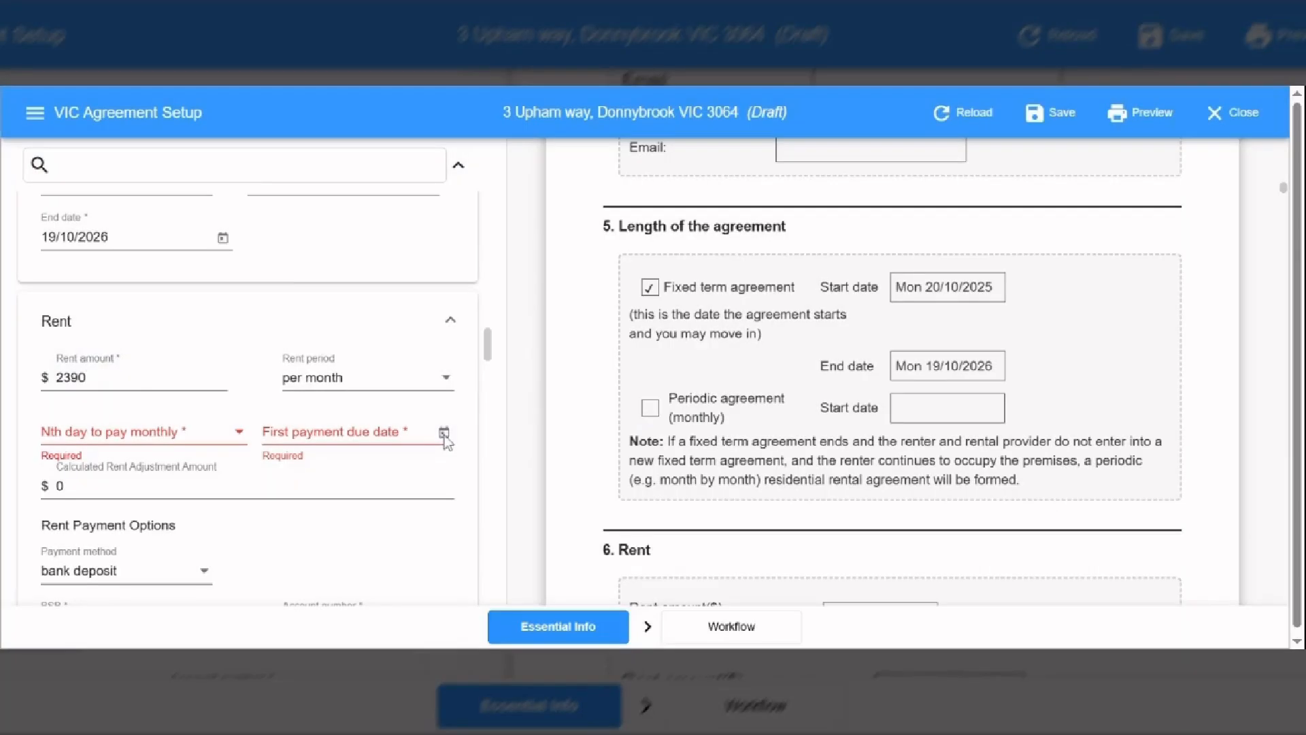
{"action": "left_click", "coordinate": [444, 436]}
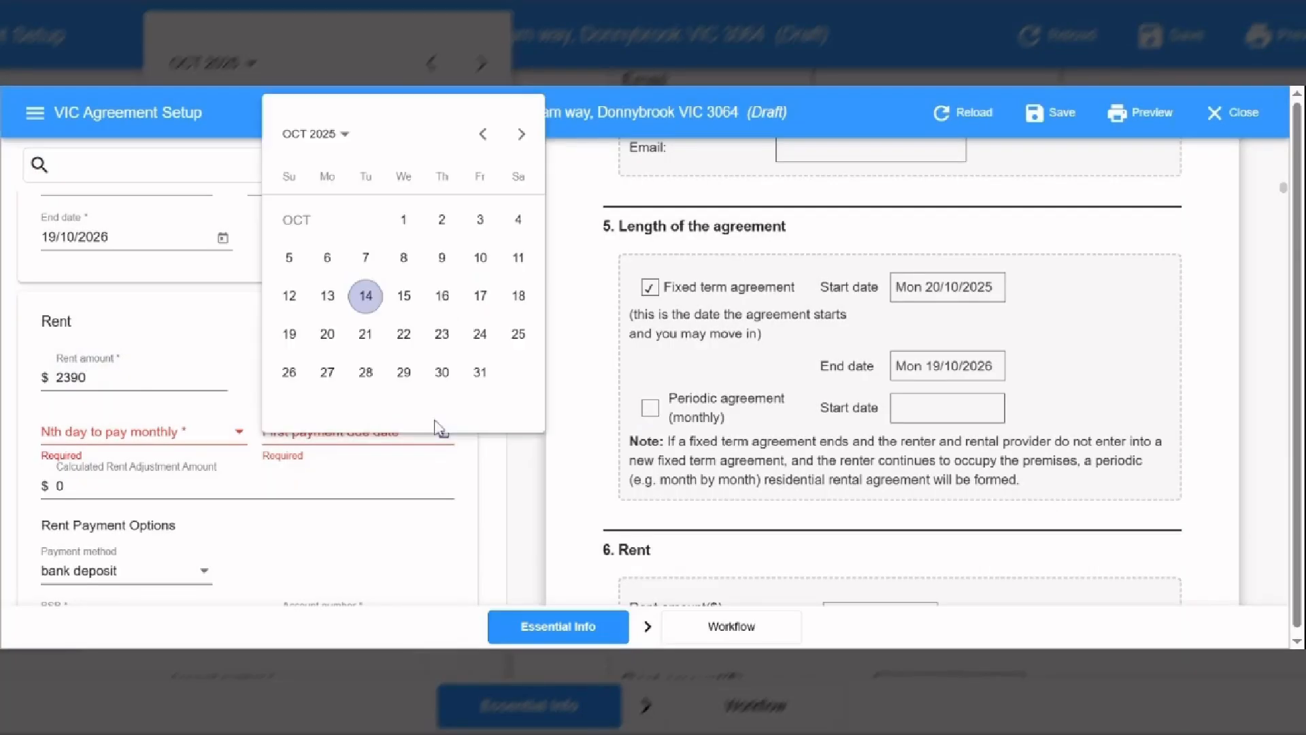
{"action": "left_click", "coordinate": [327, 336]}
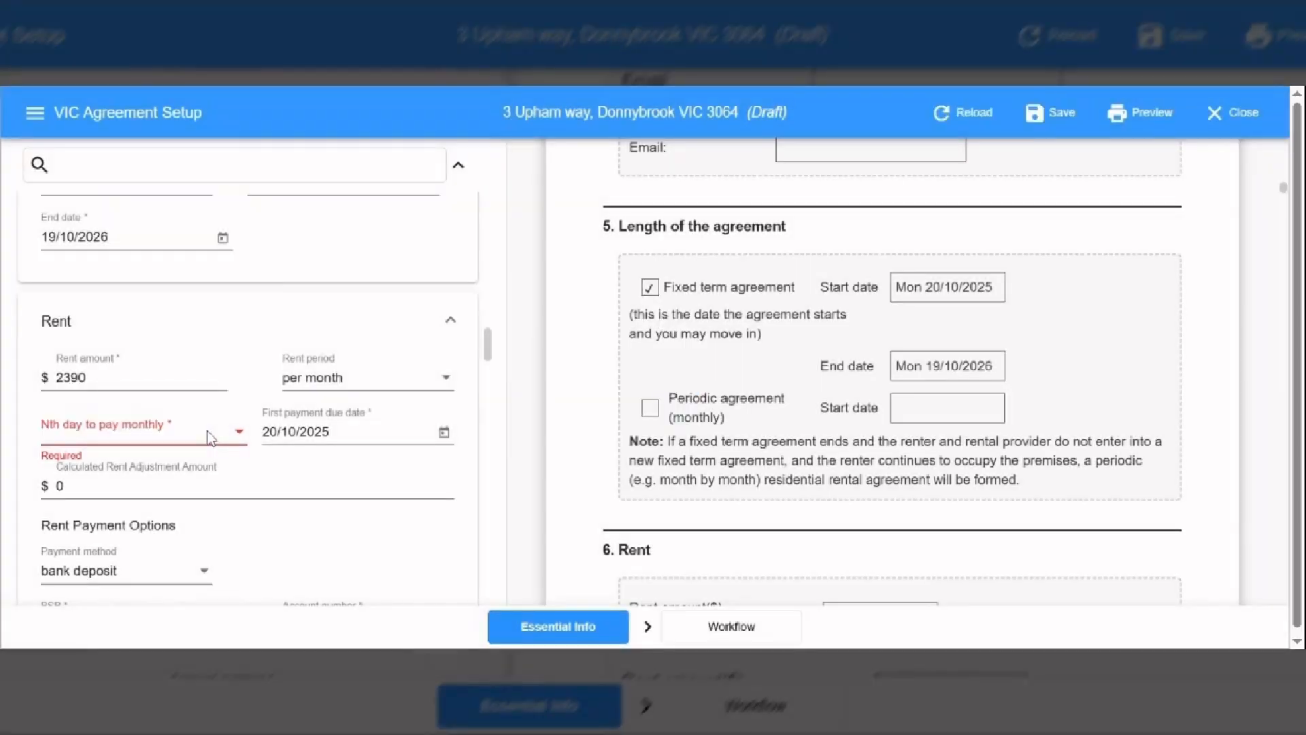
- Make rent payable on the 20th each month with a 0 adjustment amount
{"action": "left_click", "coordinate": [207, 431]}
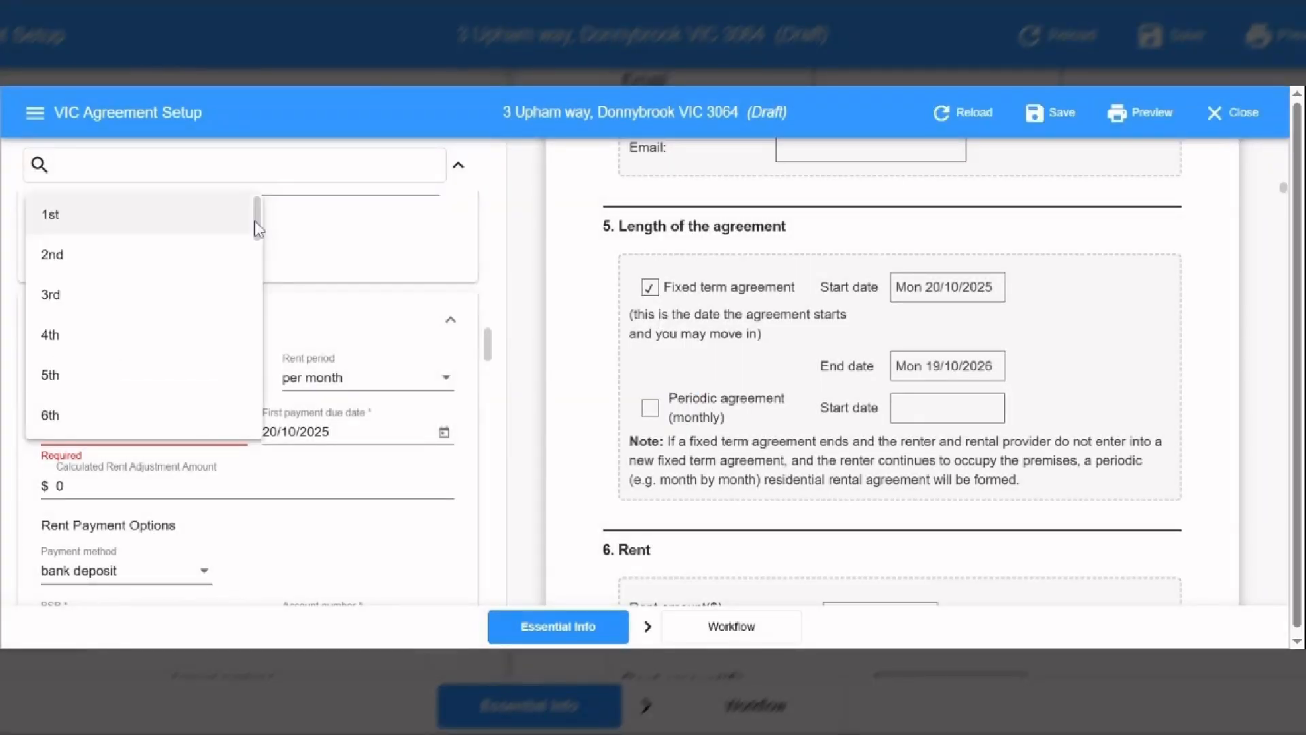
{"action": "left_click_drag", "start_coordinate": [256, 222], "coordinate": [272, 346]}
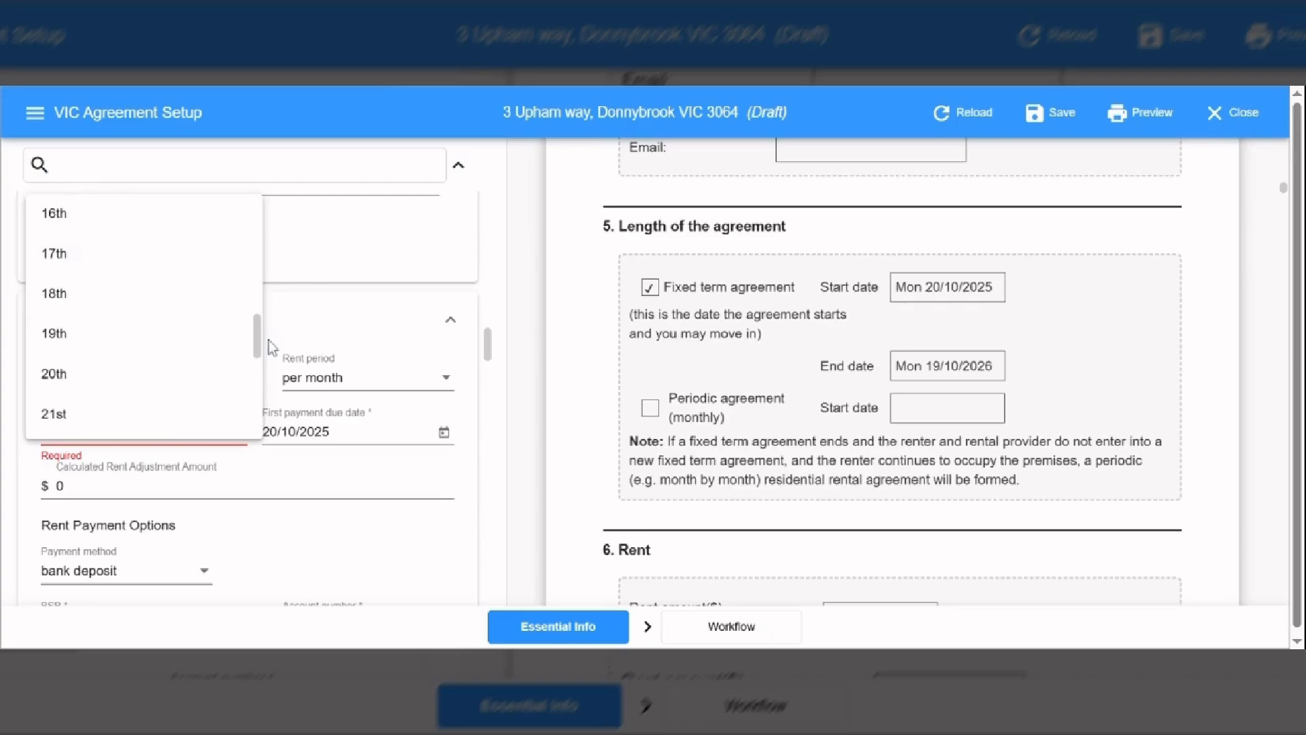
{"action": "left_click", "coordinate": [166, 392]}
{"action": "left_click_drag", "start_coordinate": [122, 488], "coordinate": [38, 496]}
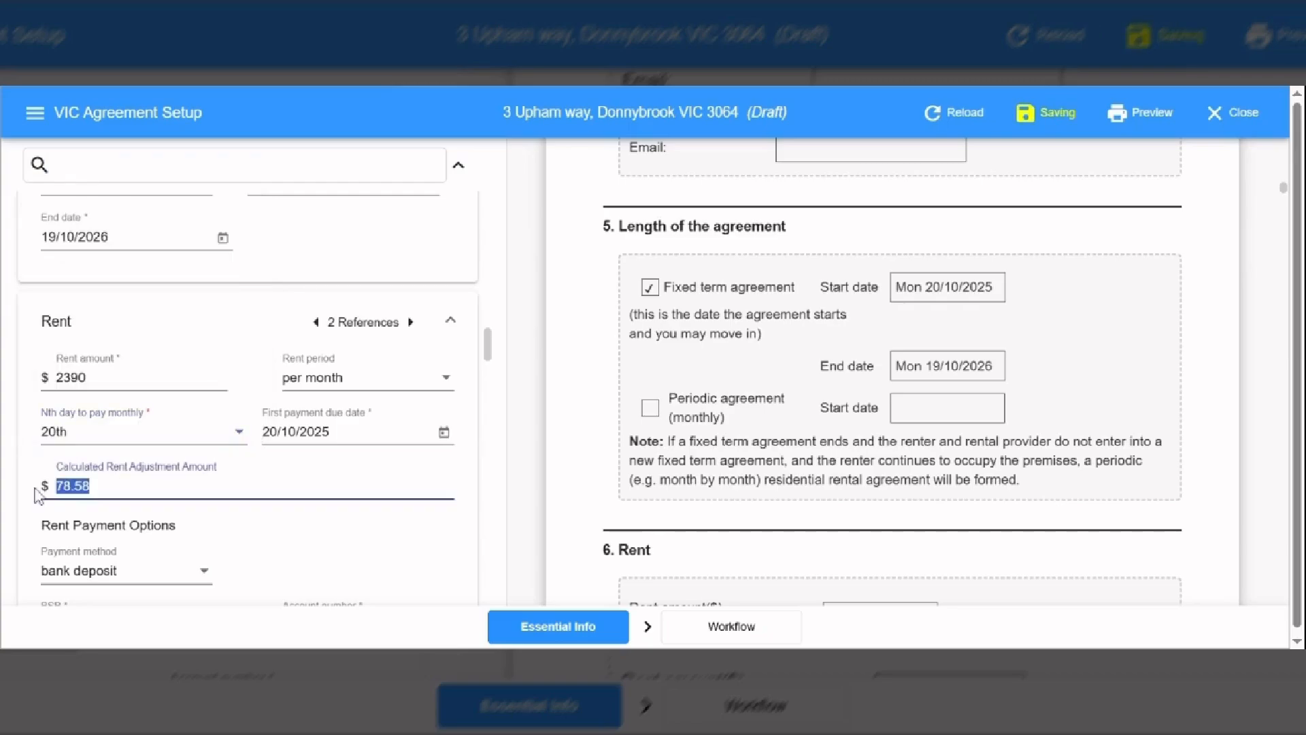
{"action": "type", "text": "0"}
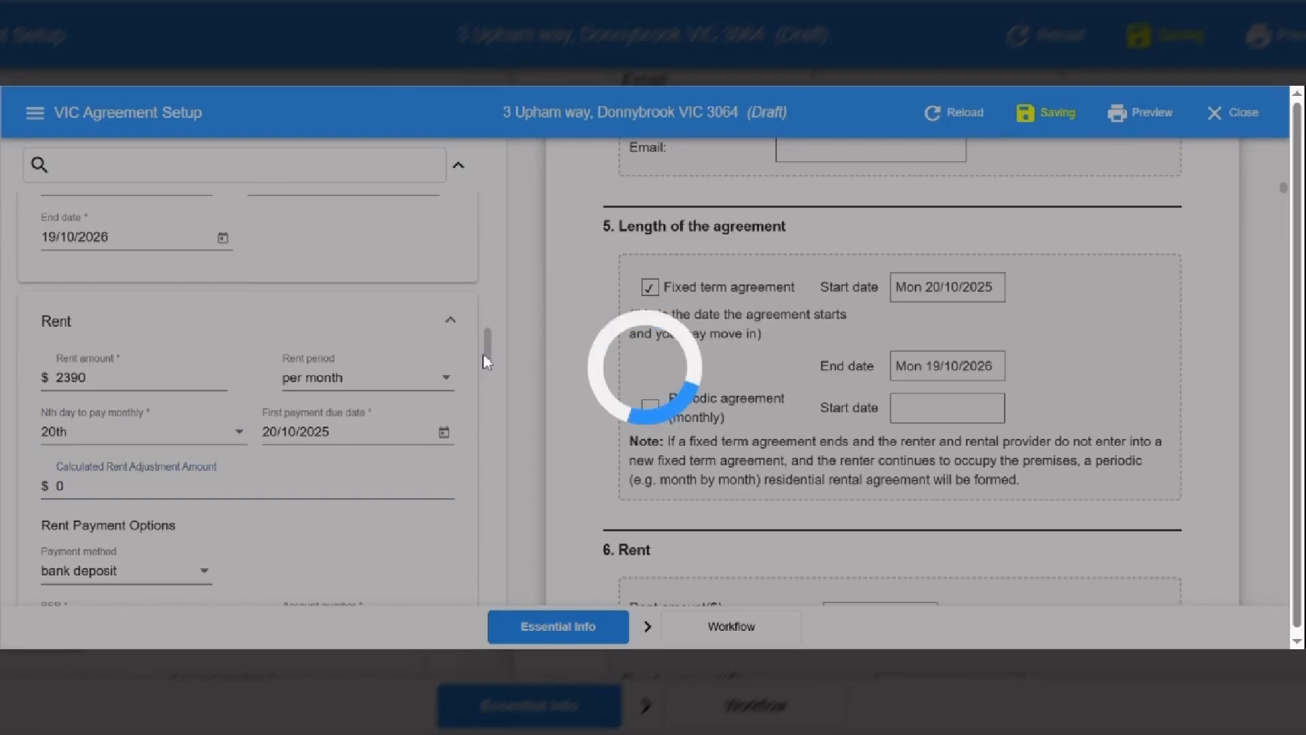
{"action": "key", "text": "ctrl+a"}
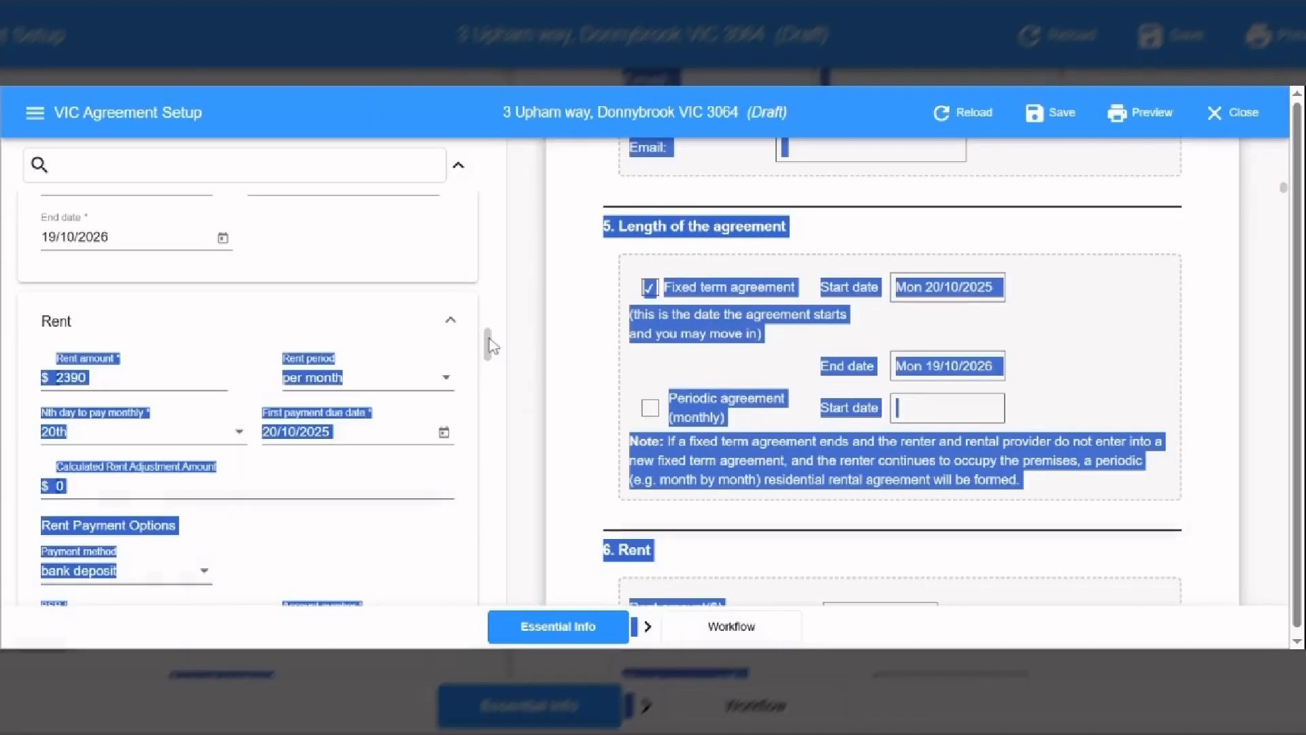
{"action": "scroll", "coordinate": [336, 441], "scroll_direction": "down", "scroll_amount": 1}
{"action": "left_click", "coordinate": [332, 435]}
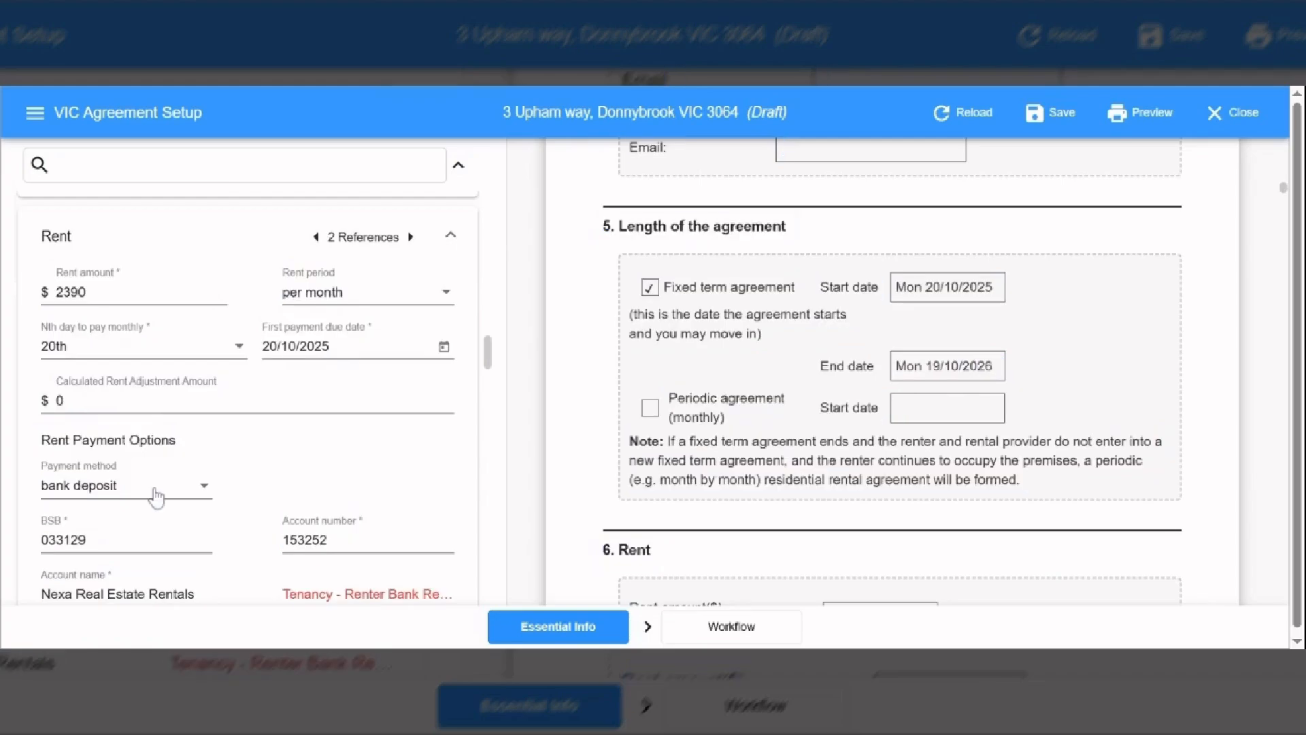
- Choose 'other electronic form of payment' as the rent payment method
{"action": "left_click", "coordinate": [185, 498]}
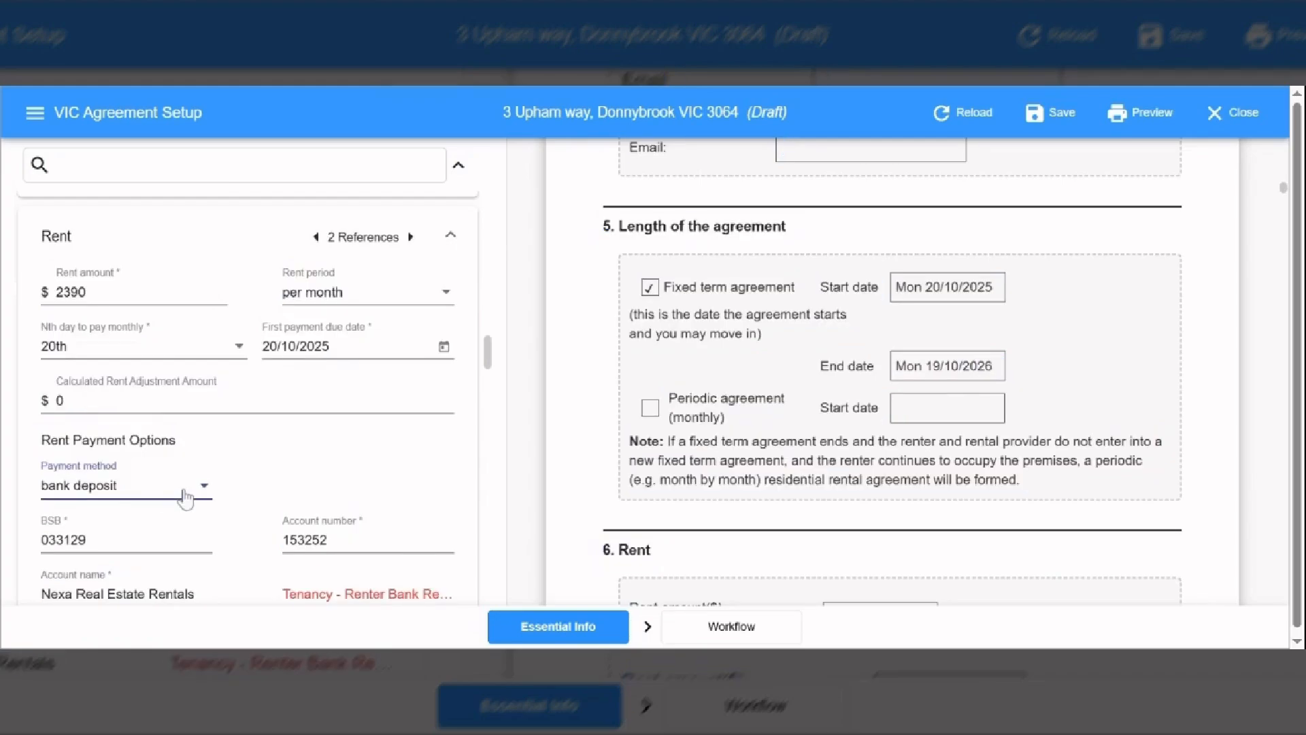
{"action": "left_click", "coordinate": [185, 498]}
{"action": "scroll", "coordinate": [313, 415], "scroll_direction": "down", "scroll_amount": 1}
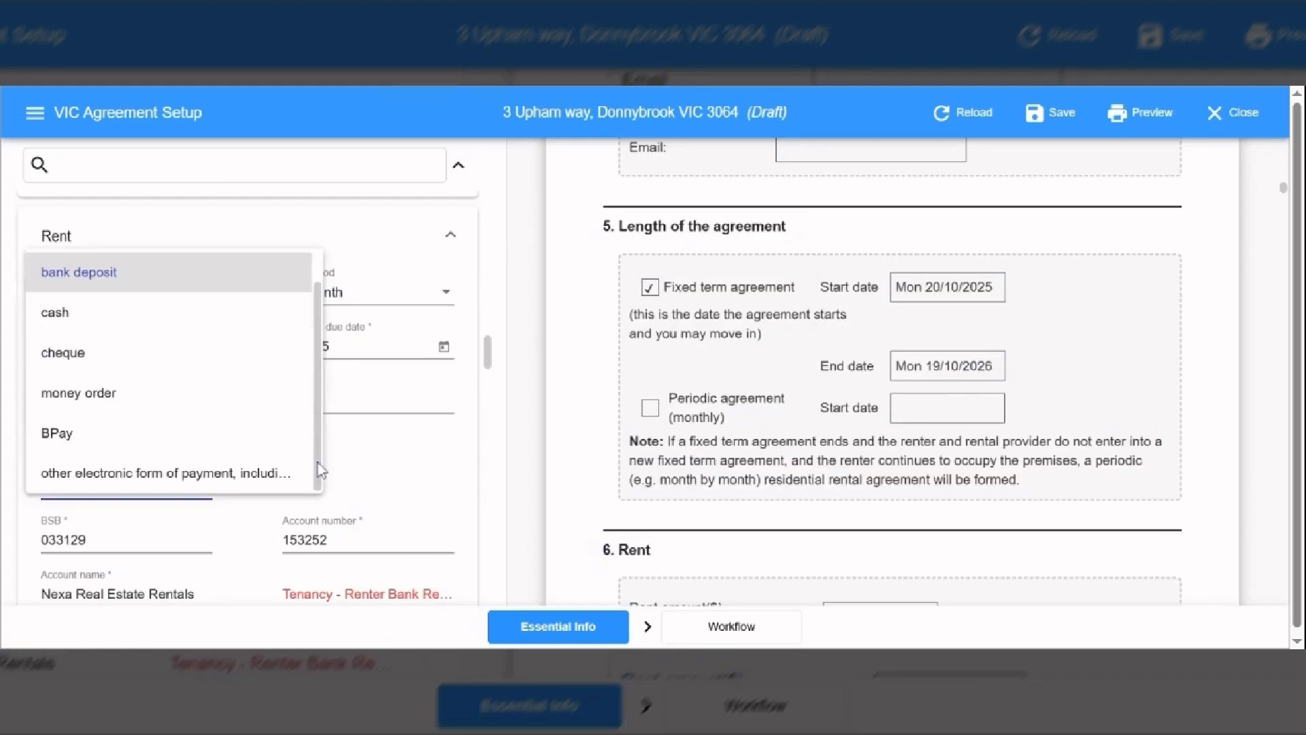
{"action": "left_click", "coordinate": [292, 473]}
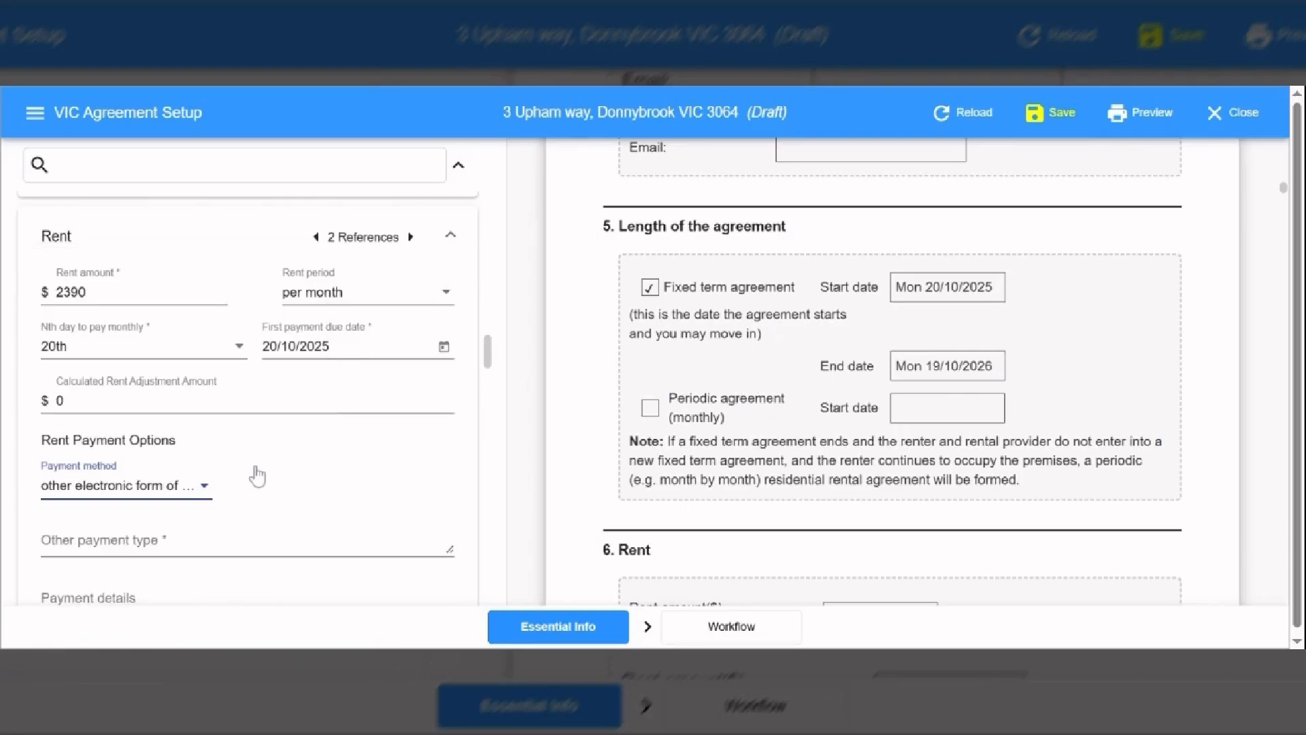
{"action": "left_click_drag", "start_coordinate": [490, 363], "coordinate": [489, 423]}
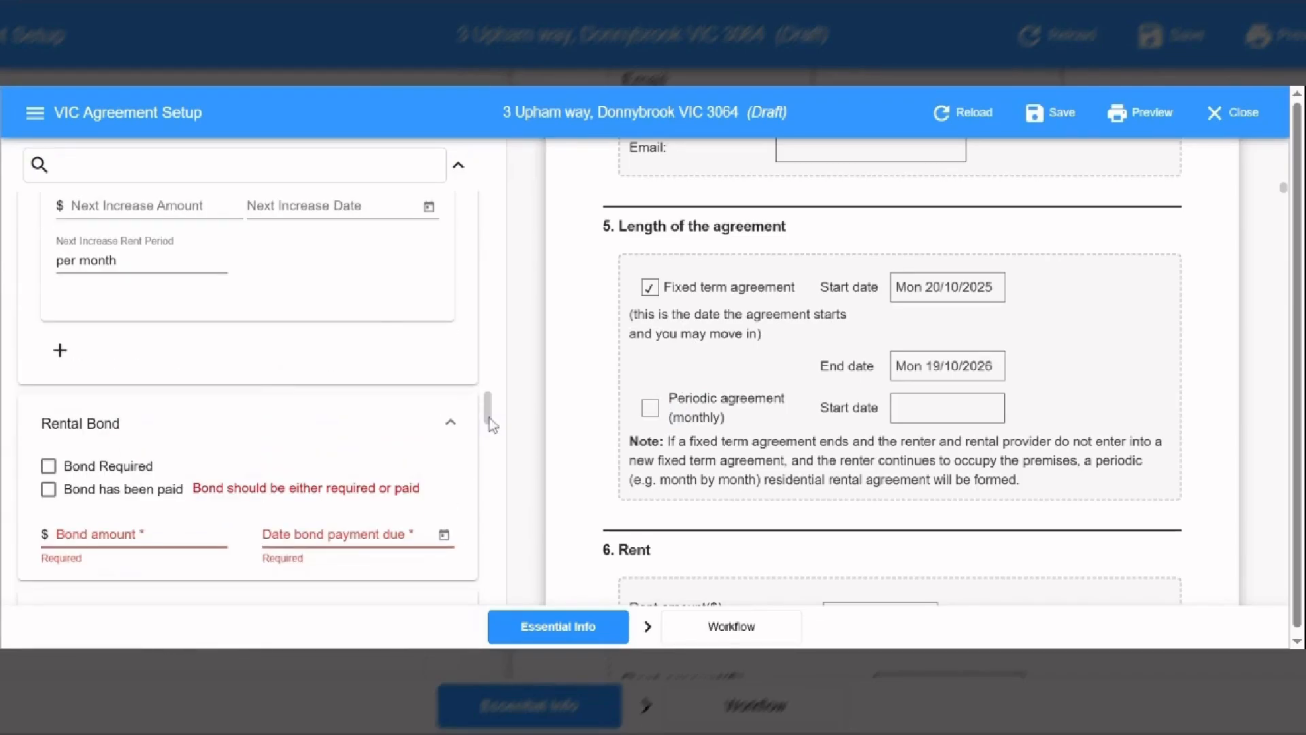
- Expand the Rental Bond section and tick Bond Required
{"action": "scroll", "coordinate": [185, 318], "scroll_direction": "down", "scroll_amount": 3}
{"action": "double_click", "coordinate": [201, 299]}
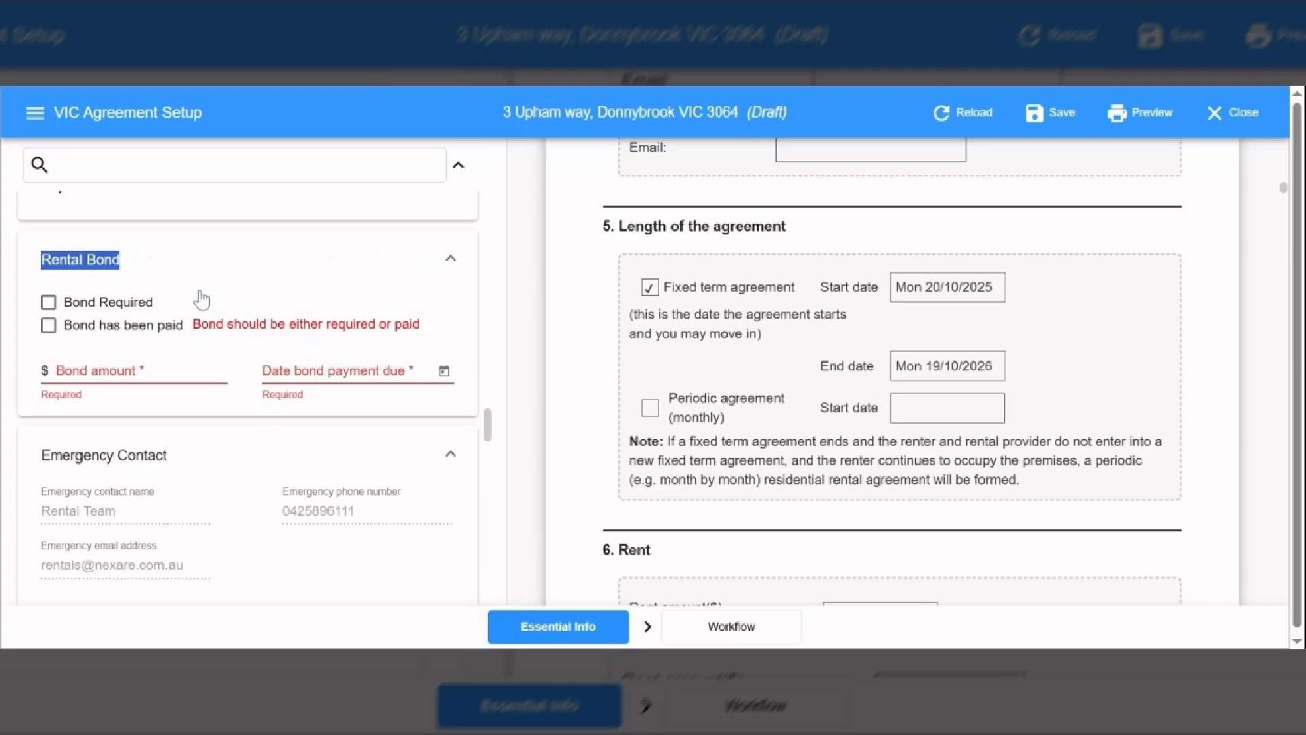
{"action": "left_click_drag", "start_coordinate": [201, 299], "coordinate": [340, 290]}
{"action": "left_click", "coordinate": [340, 290]}
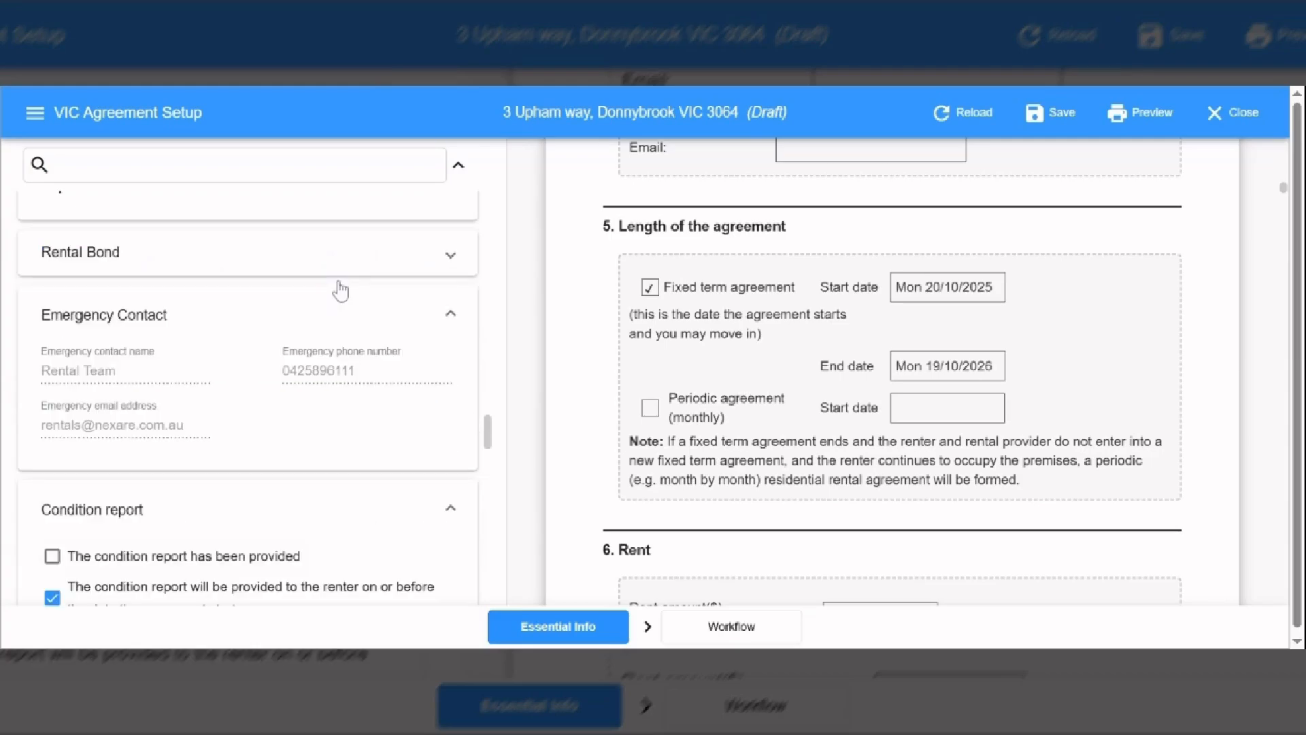
{"action": "left_click", "coordinate": [321, 262]}
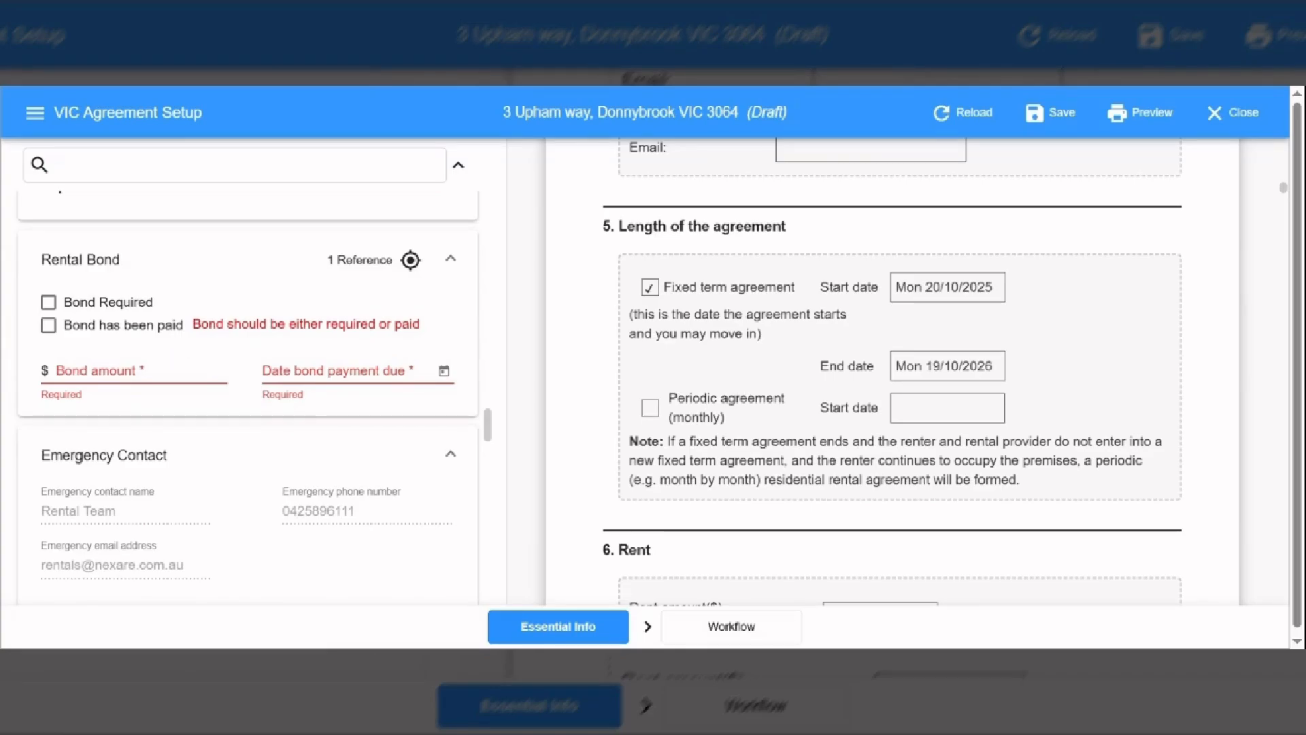
{"action": "left_click", "coordinate": [48, 303]}
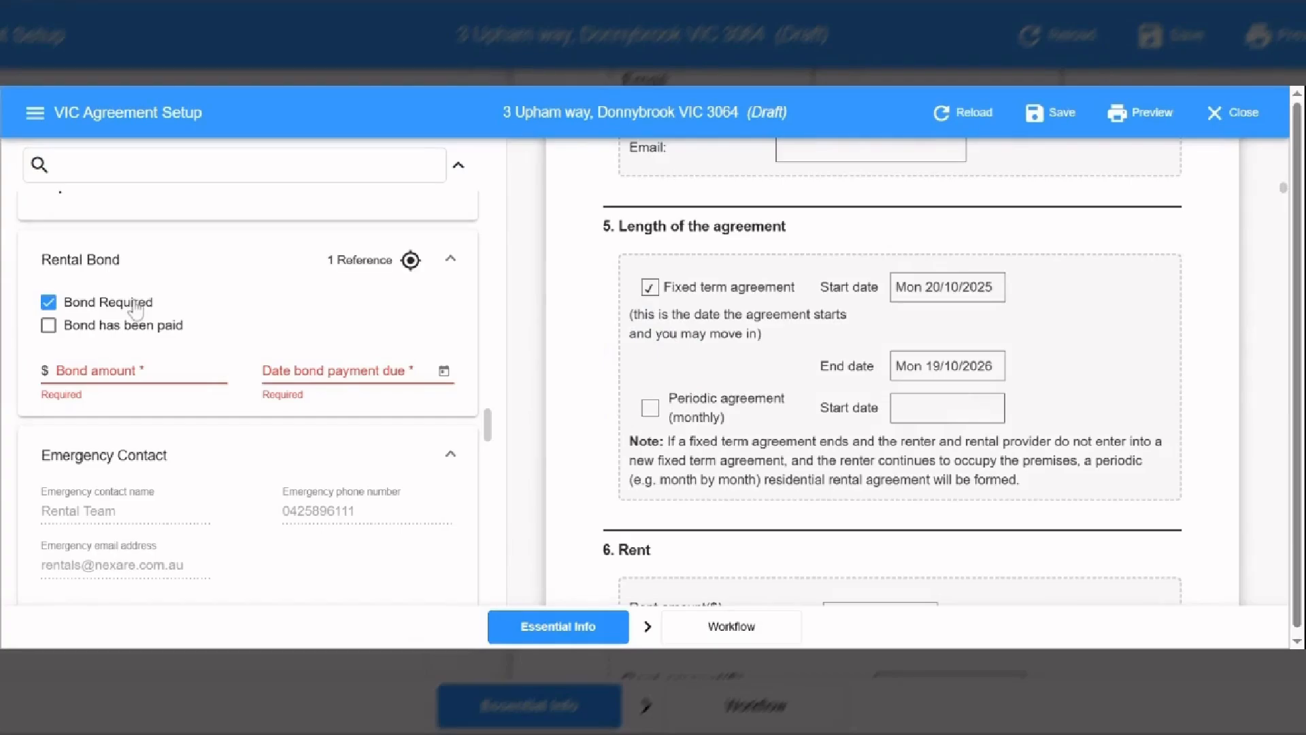
- Enter a $2390 bond amount, payable by 20/10/2025
{"action": "left_click", "coordinate": [141, 380]}
{"action": "type", "text": "2"}
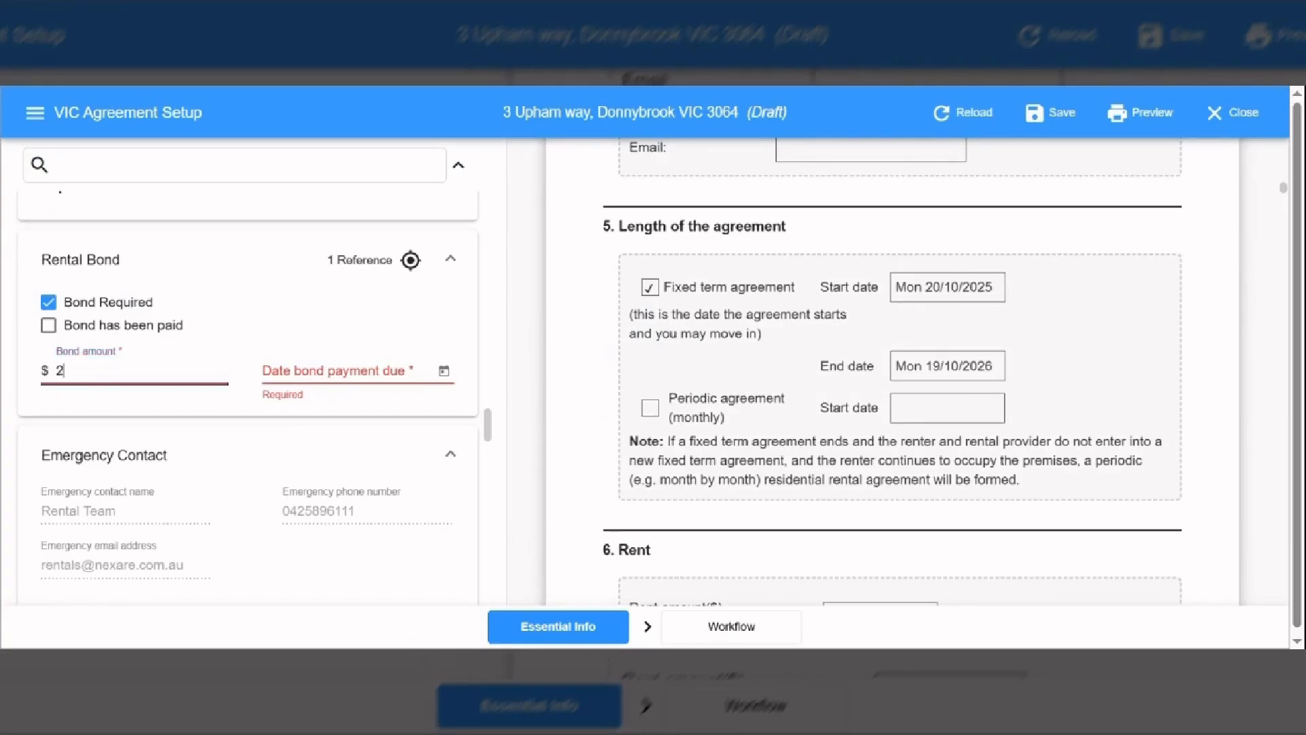
{"action": "type", "text": "390"}
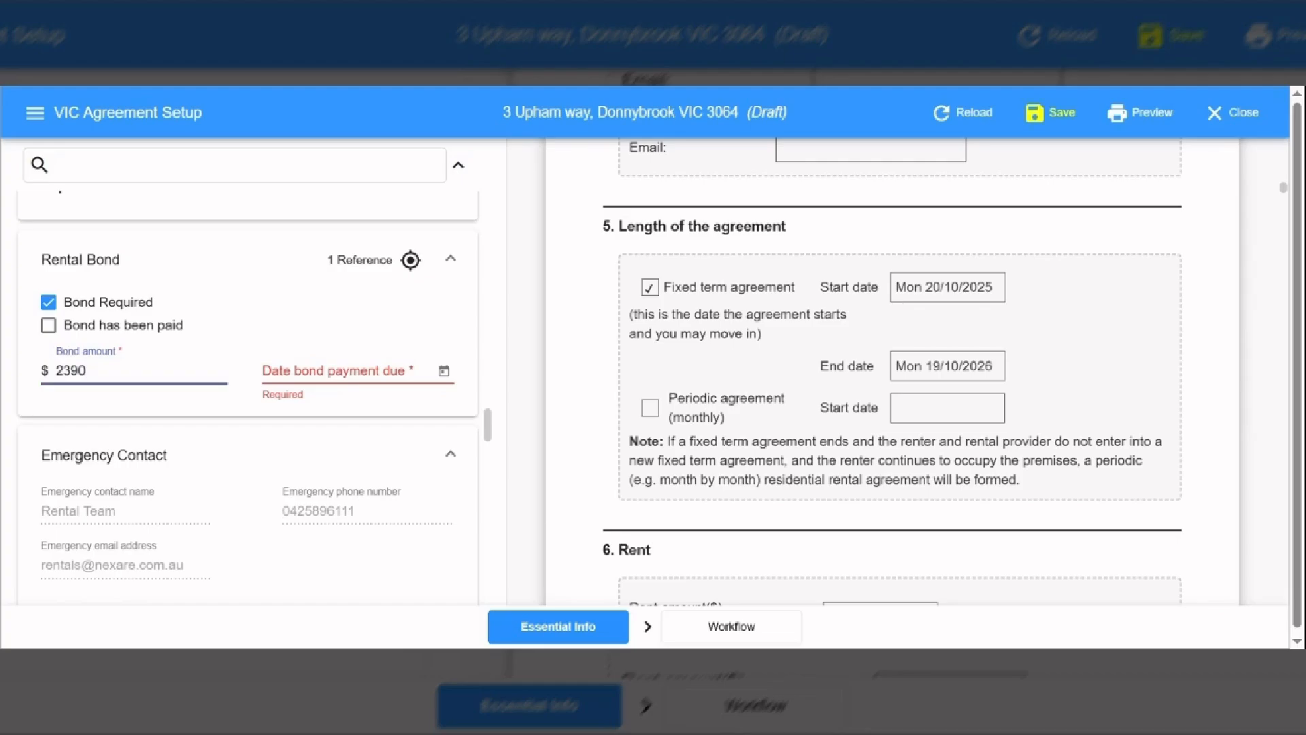
{"action": "left_click", "coordinate": [443, 374]}
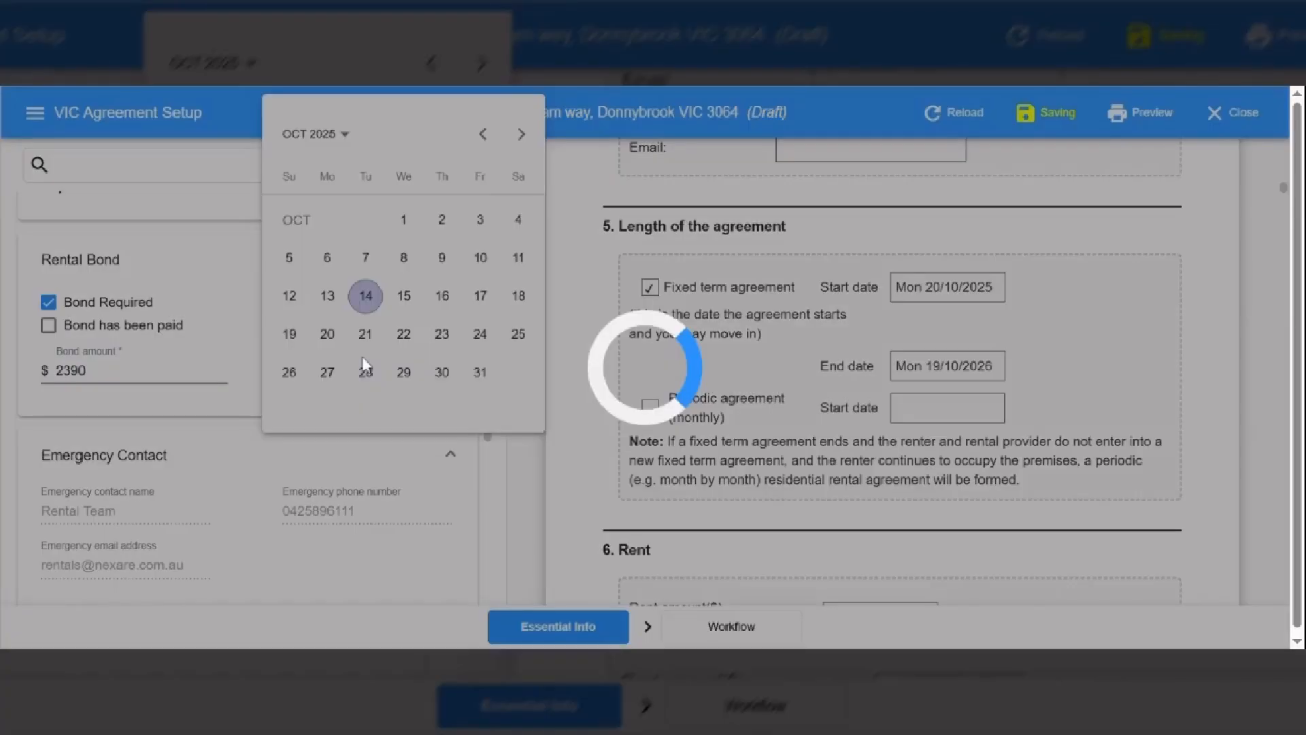
{"action": "left_click", "coordinate": [328, 339]}
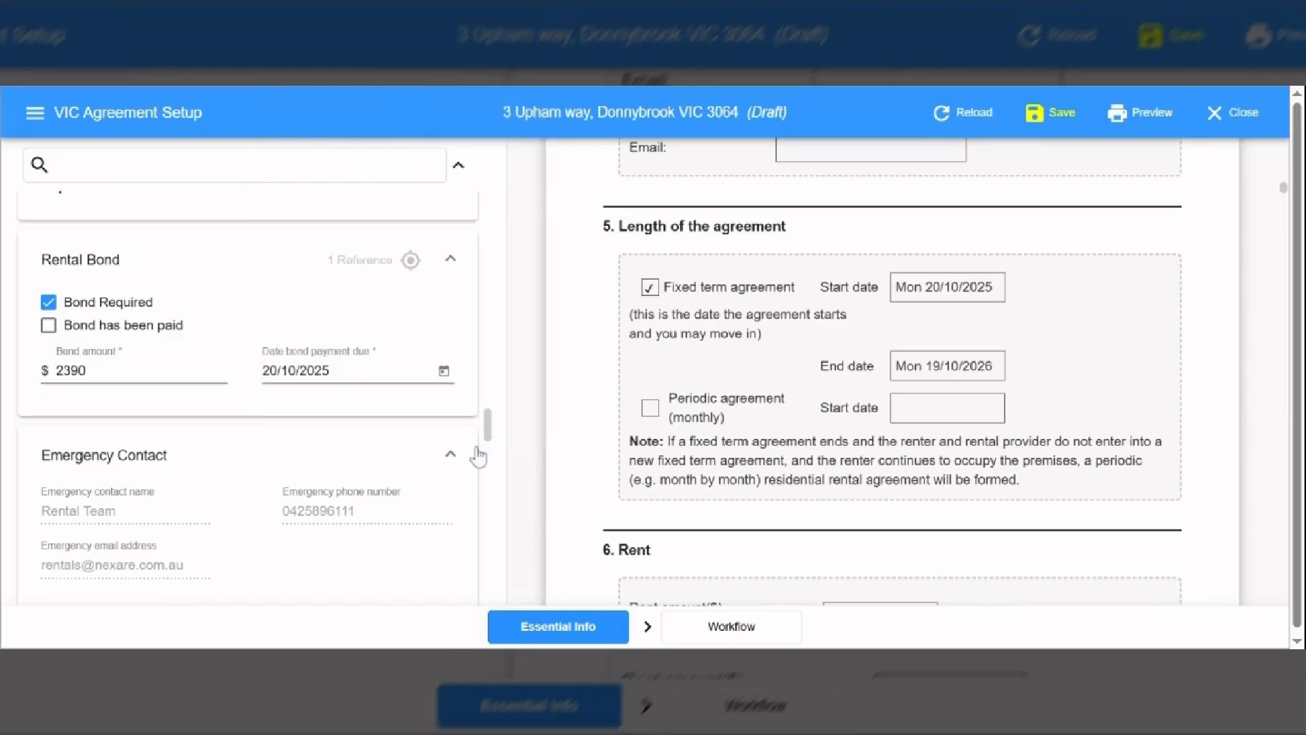
{"action": "left_click_drag", "start_coordinate": [489, 429], "coordinate": [497, 455]}
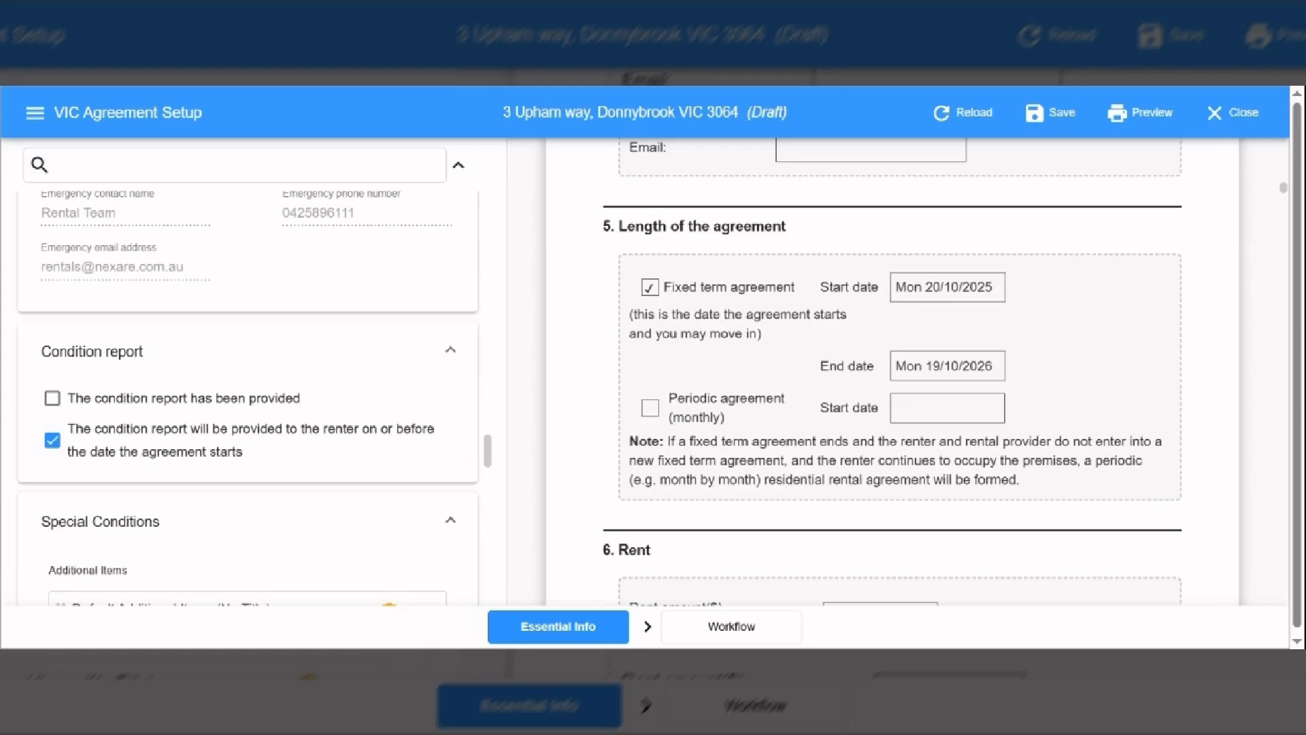
{"action": "scroll", "coordinate": [212, 345], "scroll_direction": "down", "scroll_amount": 2}
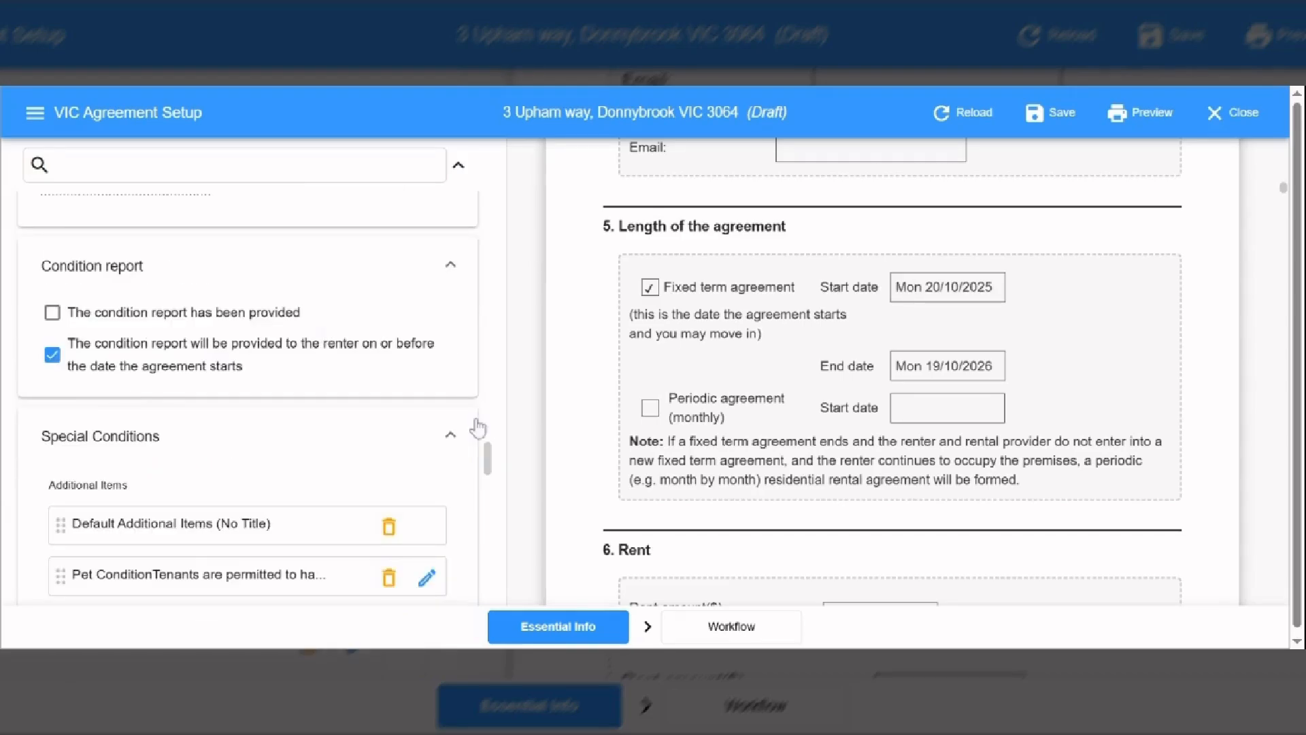
{"action": "left_click_drag", "start_coordinate": [488, 451], "coordinate": [489, 465]}
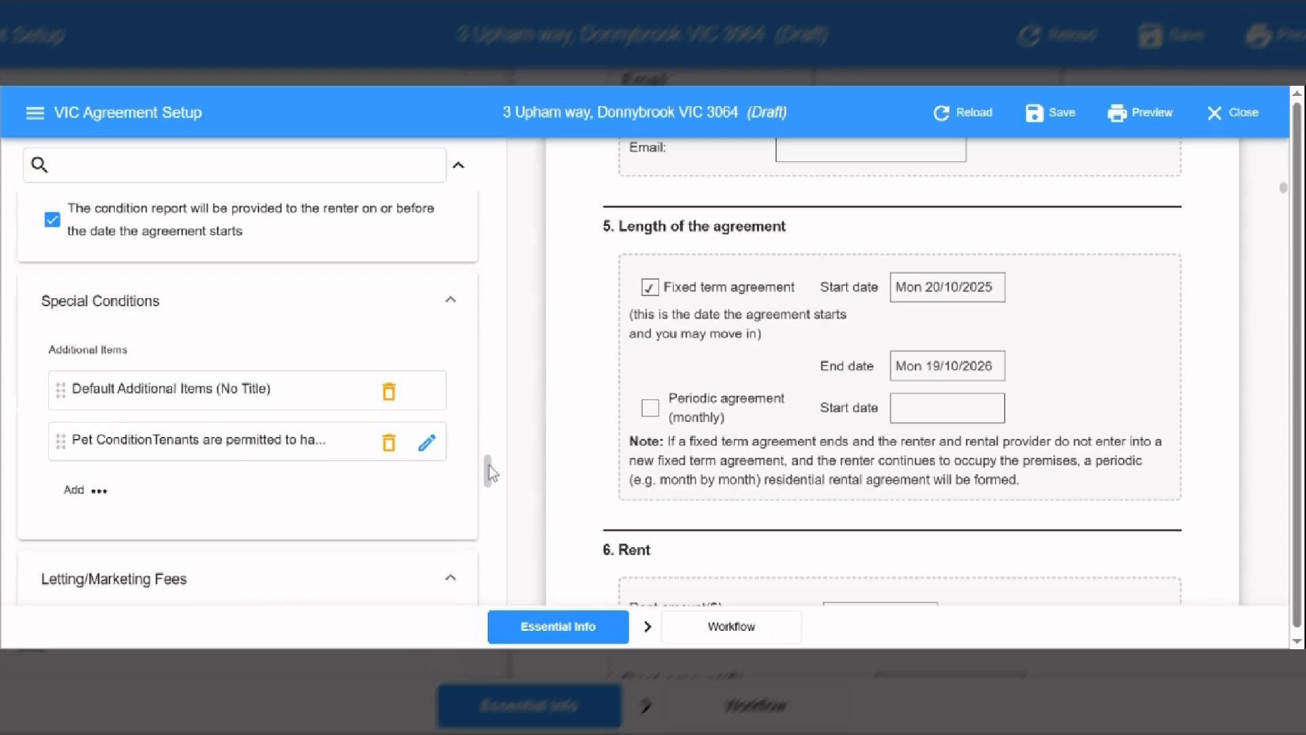
{"action": "scroll", "coordinate": [377, 393], "scroll_direction": "down", "scroll_amount": 1}
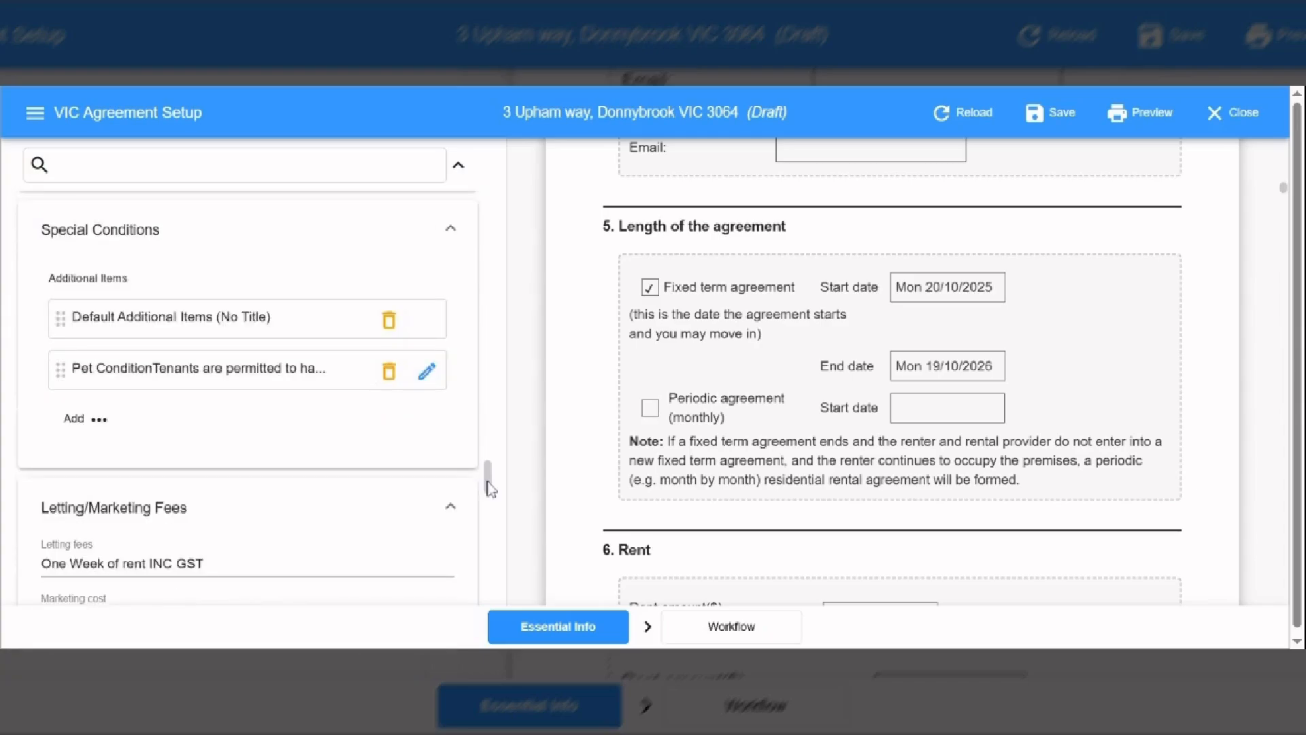
{"action": "left_click_drag", "start_coordinate": [488, 484], "coordinate": [493, 502]}
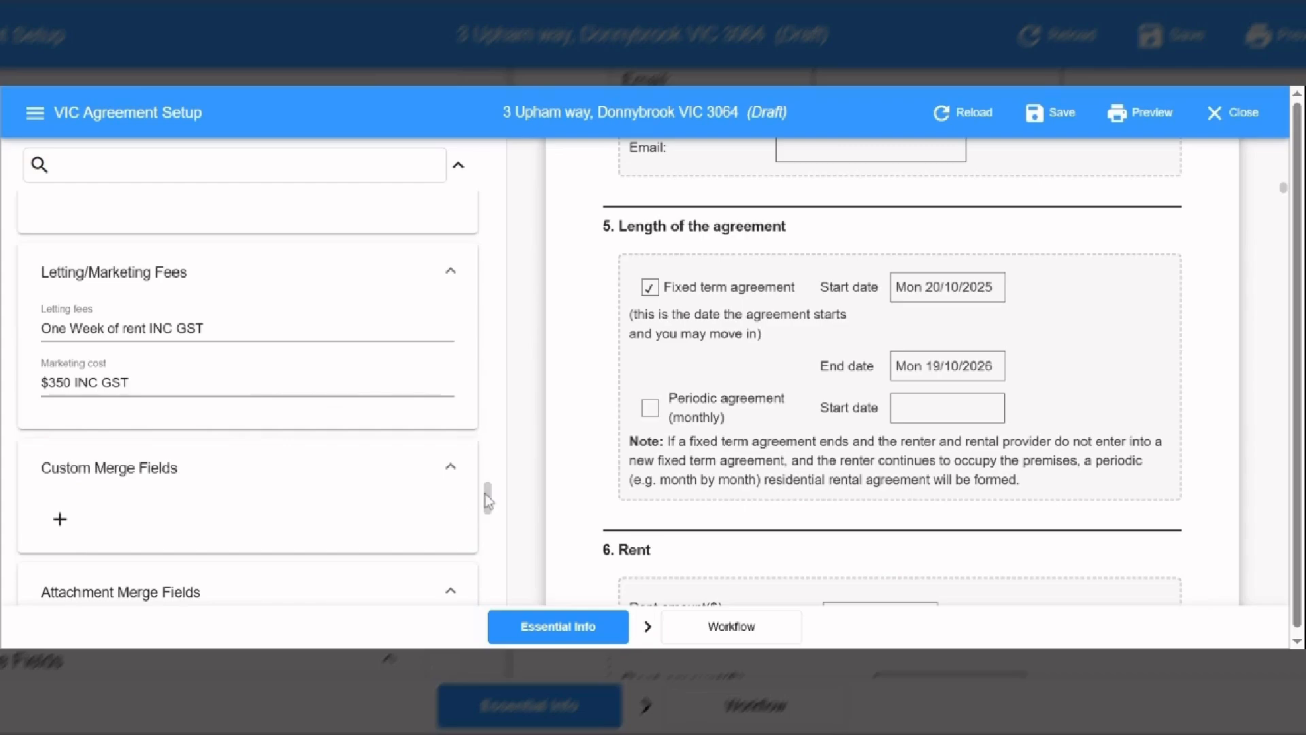
{"action": "left_click_drag", "start_coordinate": [487, 502], "coordinate": [474, 602]}
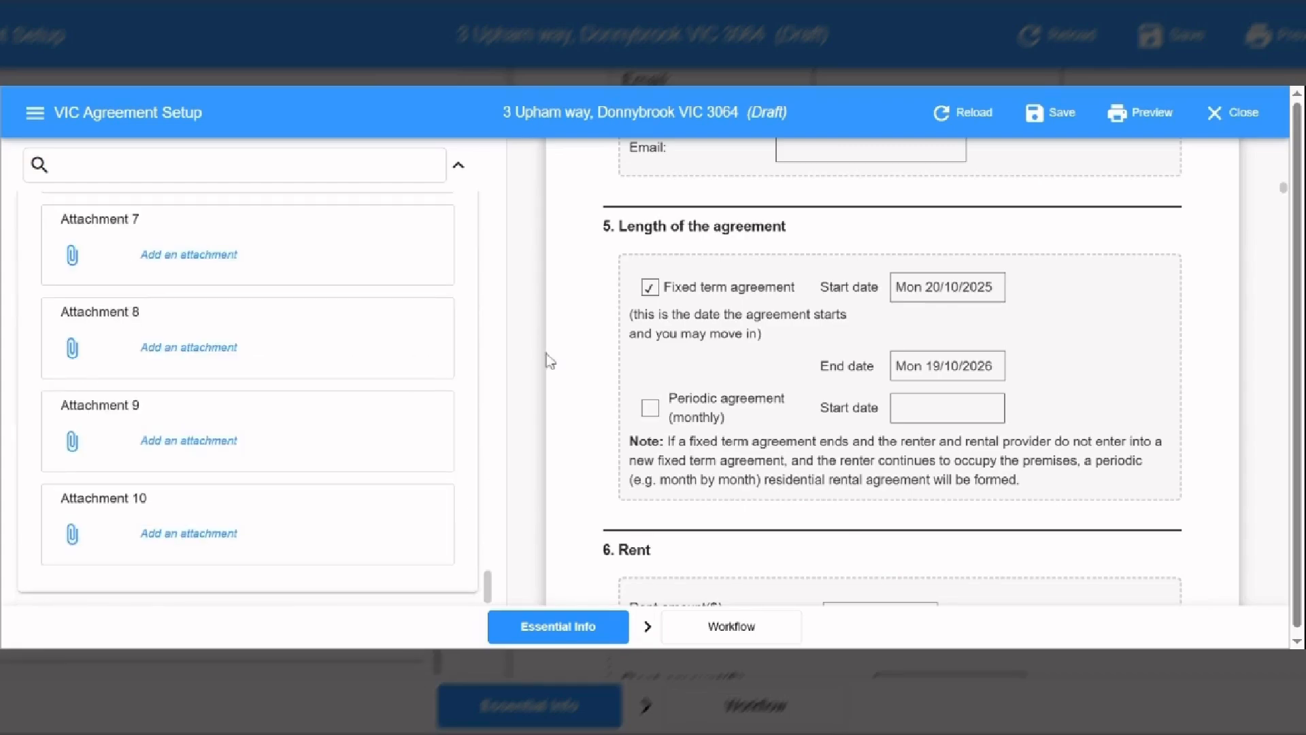
- Show the Workflow settings, leaving the renter completion deadline at 10 Calendar Days
{"action": "left_click", "coordinate": [738, 631]}
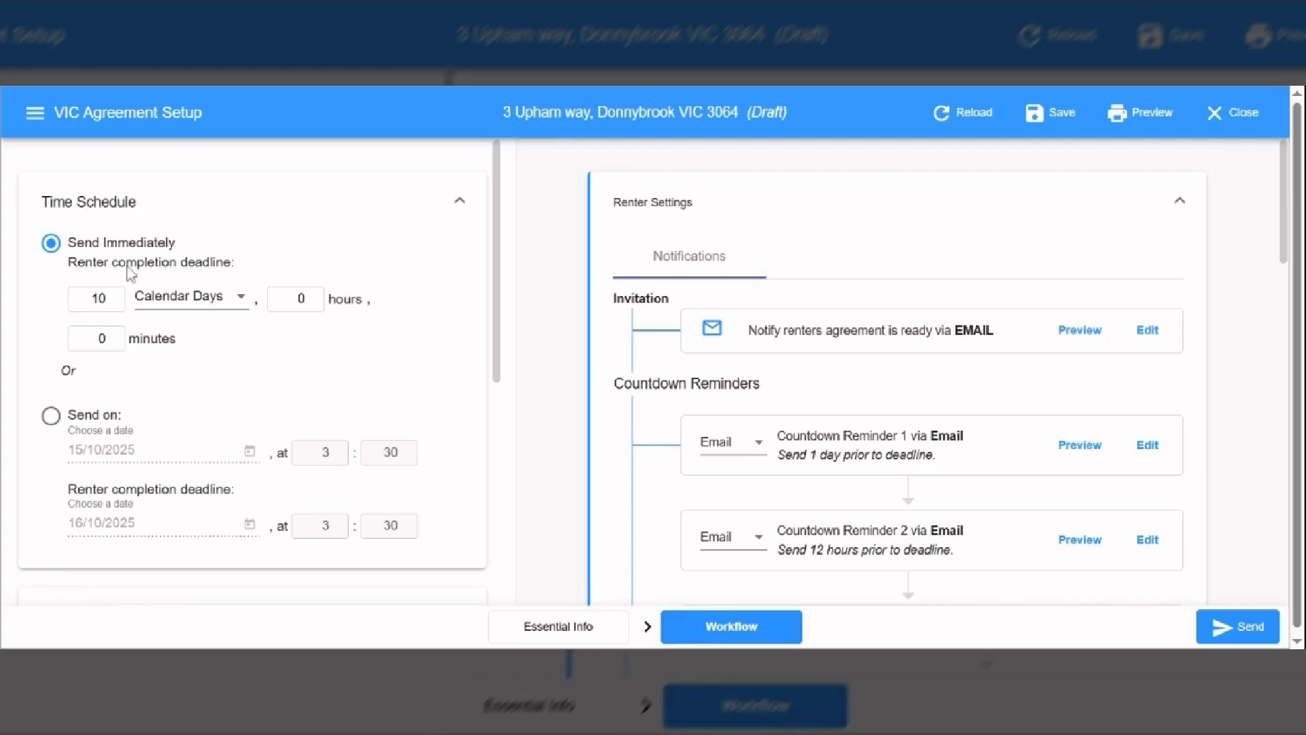
{"action": "double_click", "coordinate": [112, 302]}
{"action": "double_click", "coordinate": [112, 296]}
{"action": "left_click", "coordinate": [498, 322]}
{"action": "left_click_drag", "start_coordinate": [498, 322], "coordinate": [491, 529]}
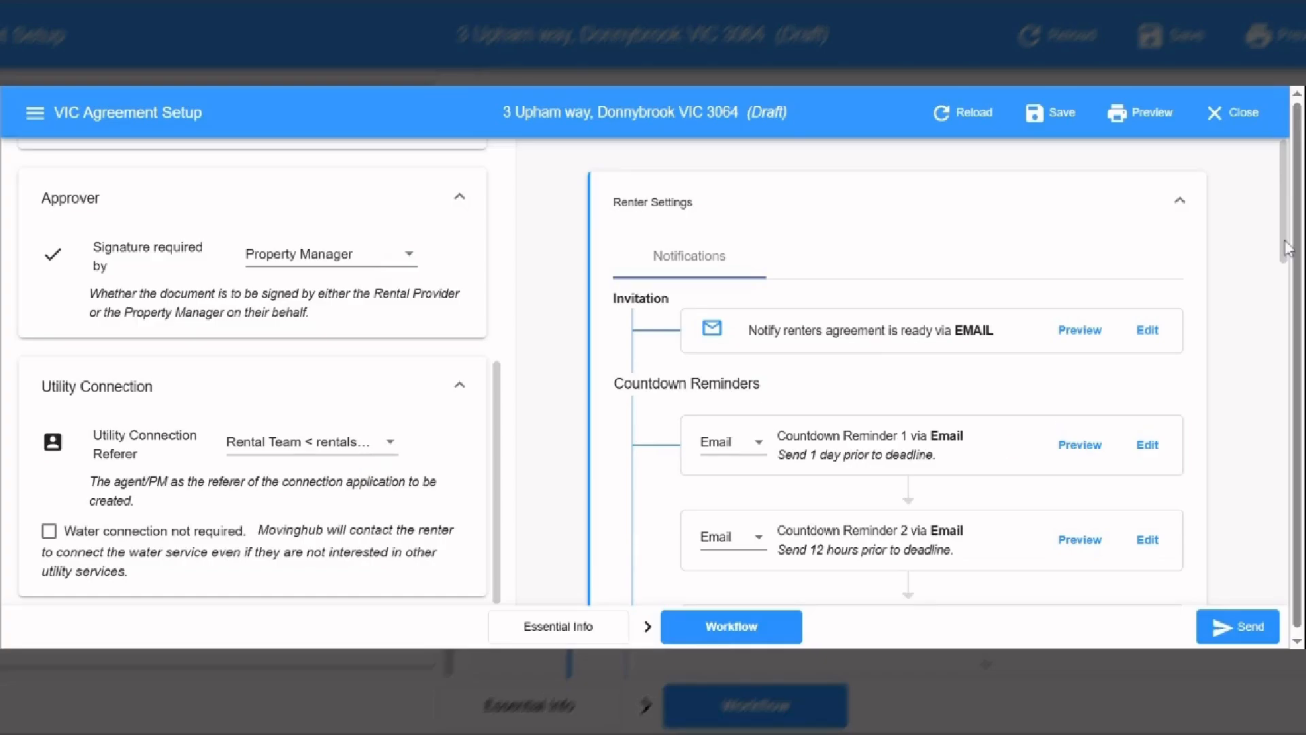
- Leave the Rental Provider's Agent unchanged and save the agreement draft
{"action": "left_click_drag", "start_coordinate": [1286, 244], "coordinate": [1254, 533]}
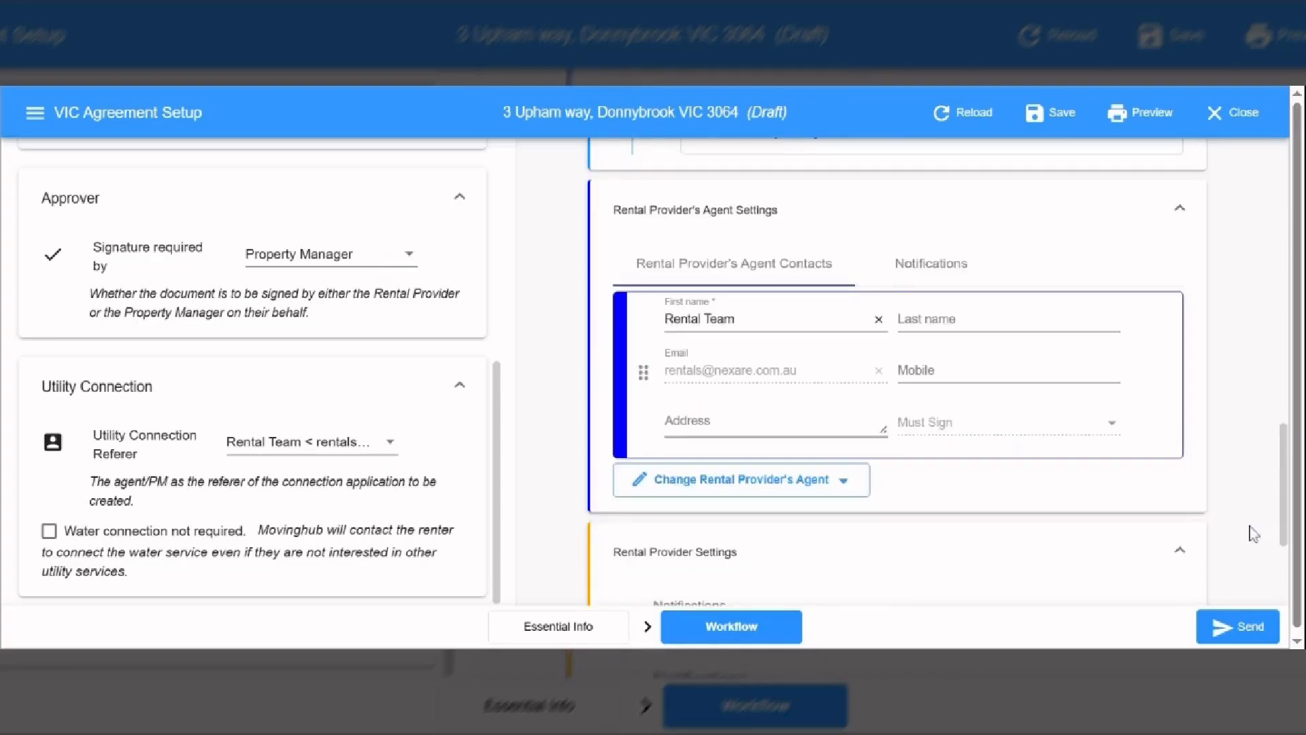
{"action": "scroll", "coordinate": [755, 216], "scroll_direction": "down", "scroll_amount": 1}
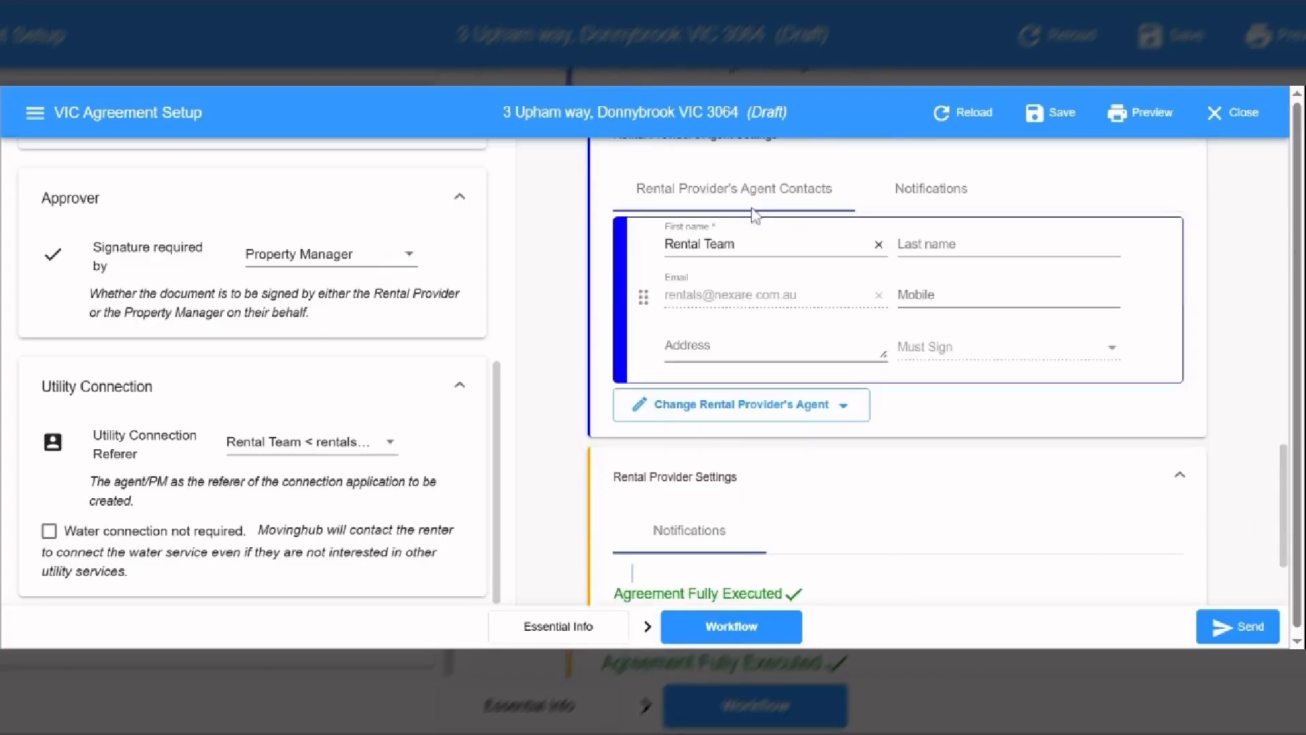
{"action": "left_click", "coordinate": [714, 414]}
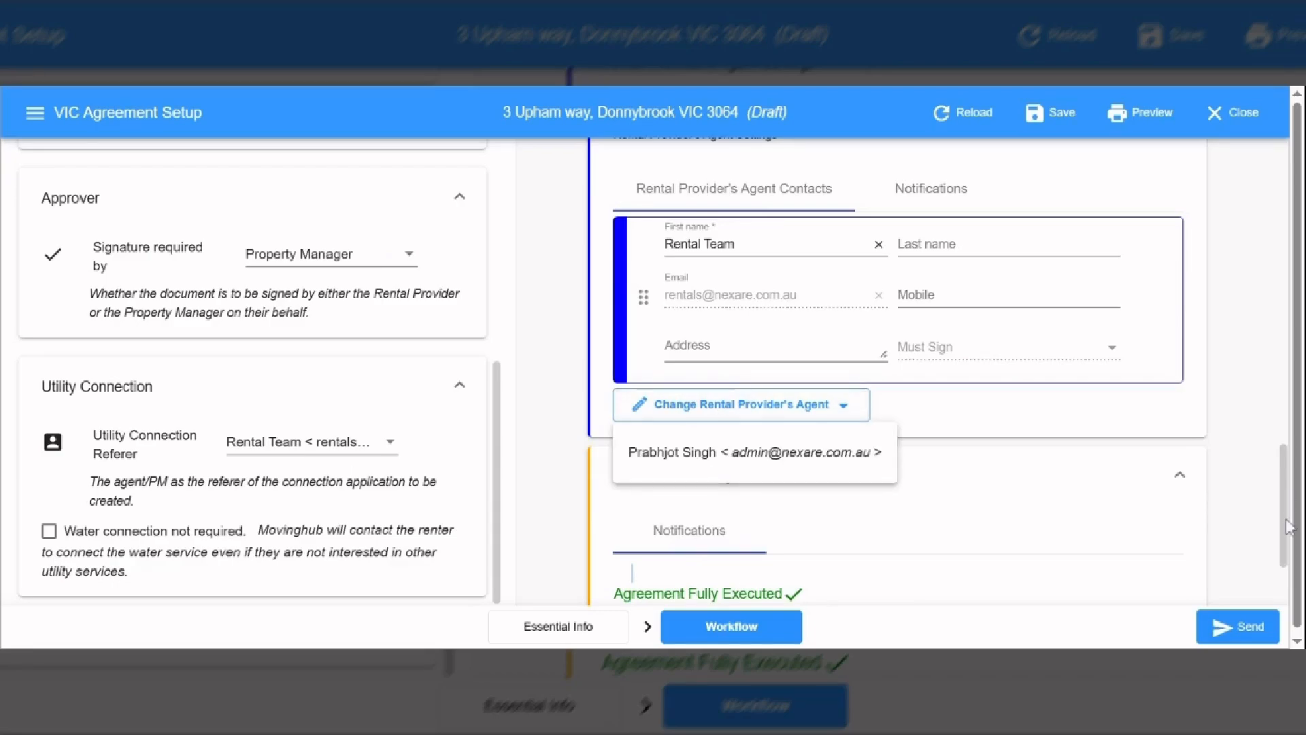
{"action": "left_click", "coordinate": [804, 453]}
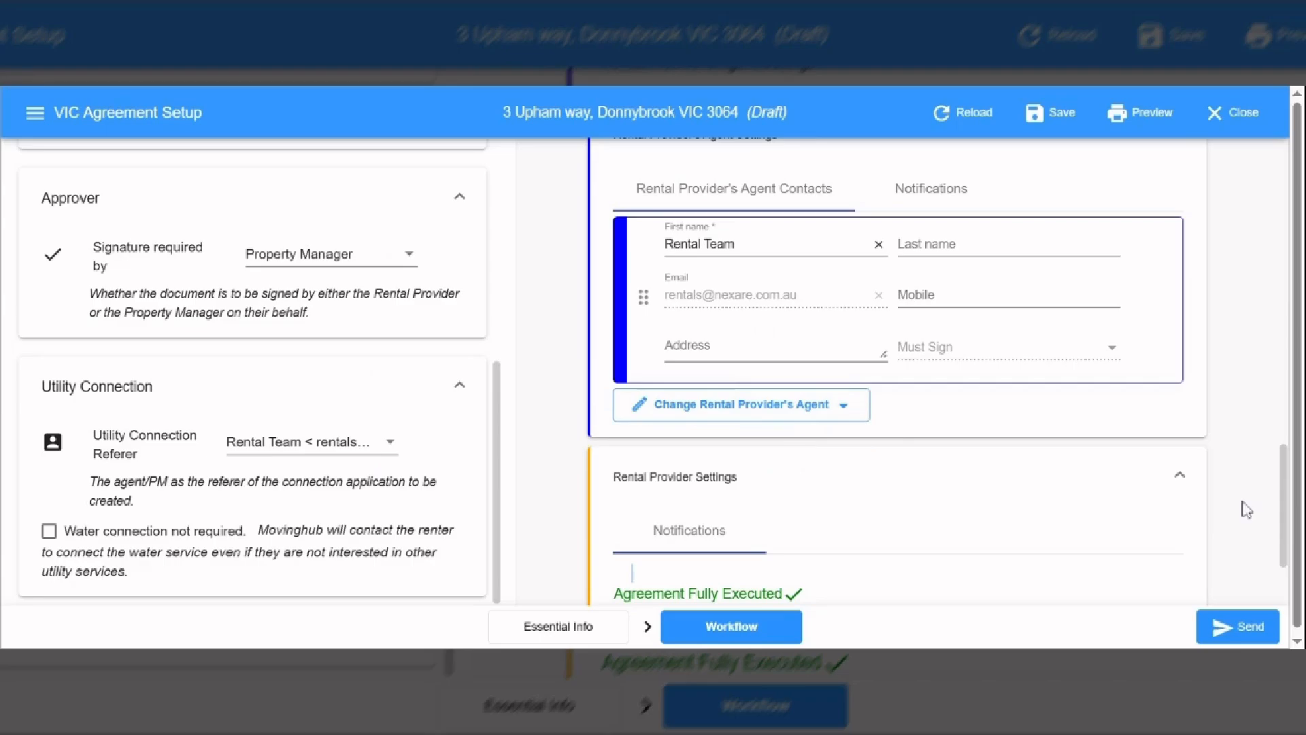
{"action": "left_click_drag", "start_coordinate": [1281, 539], "coordinate": [1288, 589]}
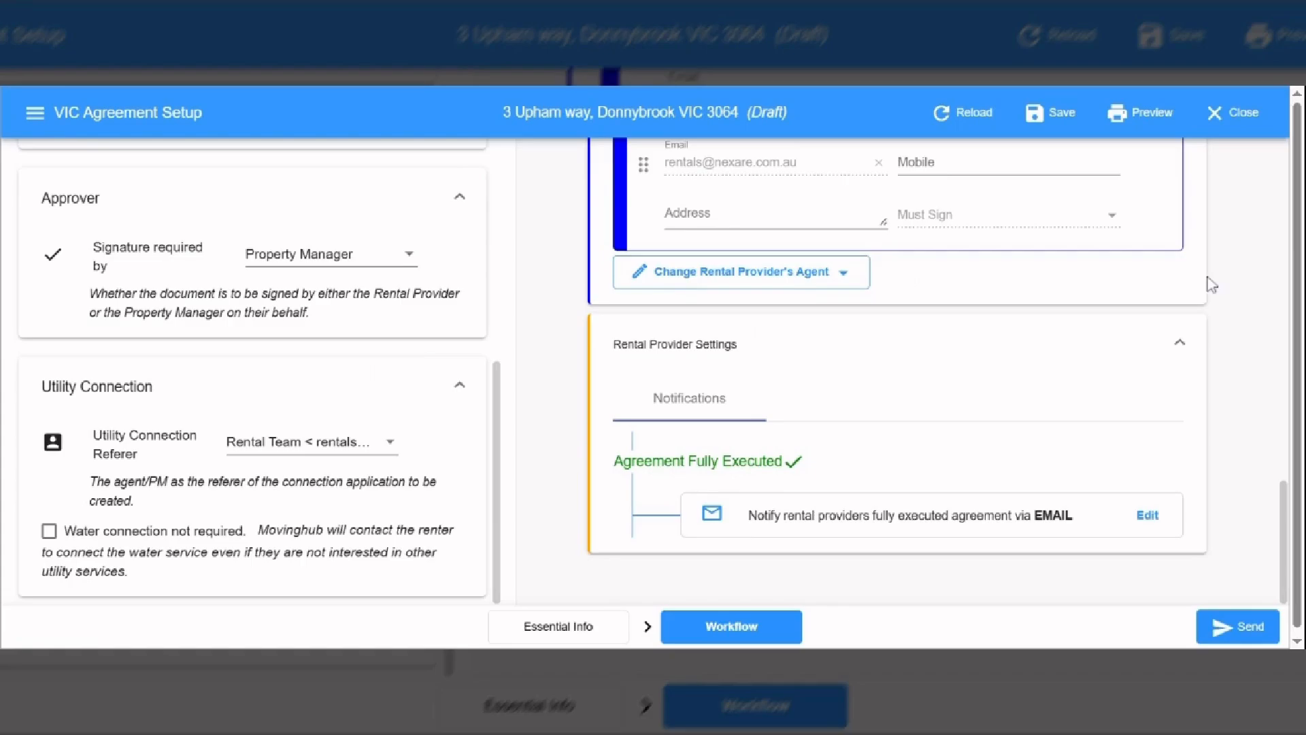
{"action": "left_click", "coordinate": [1051, 117]}
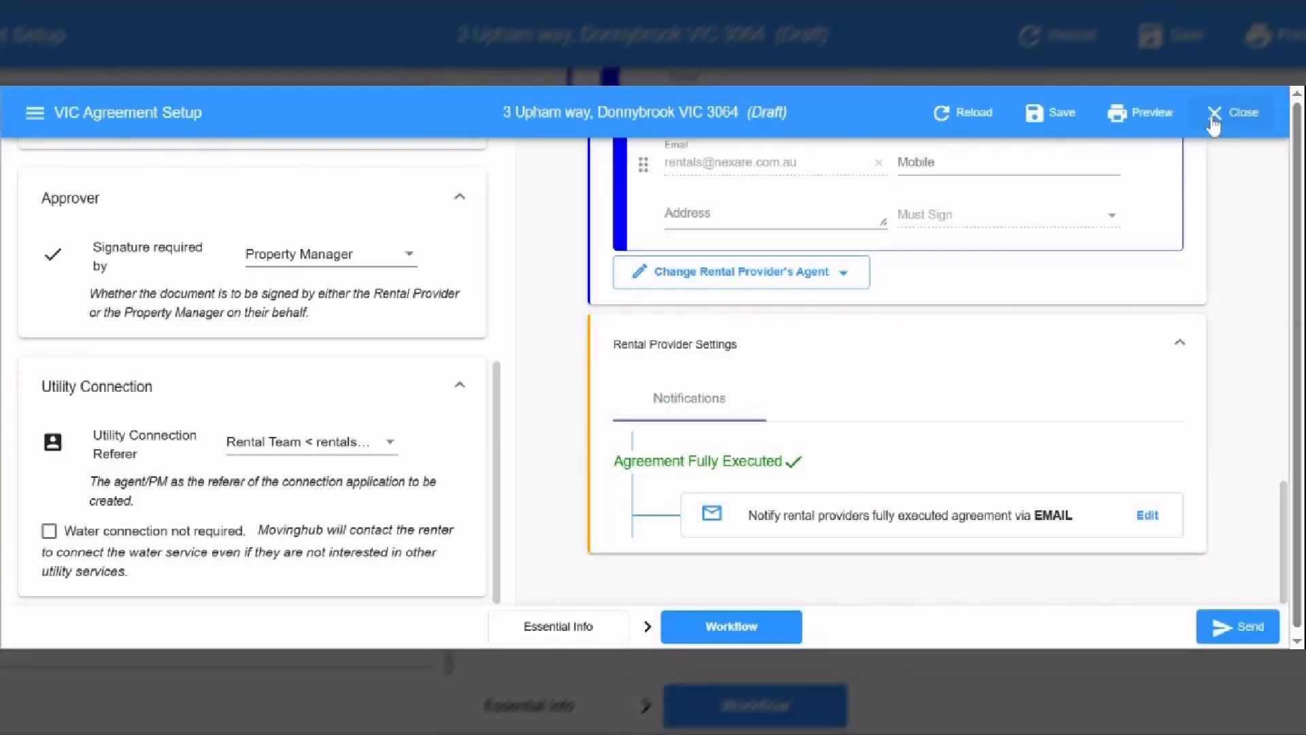
{"action": "left_click", "coordinate": [1214, 124]}
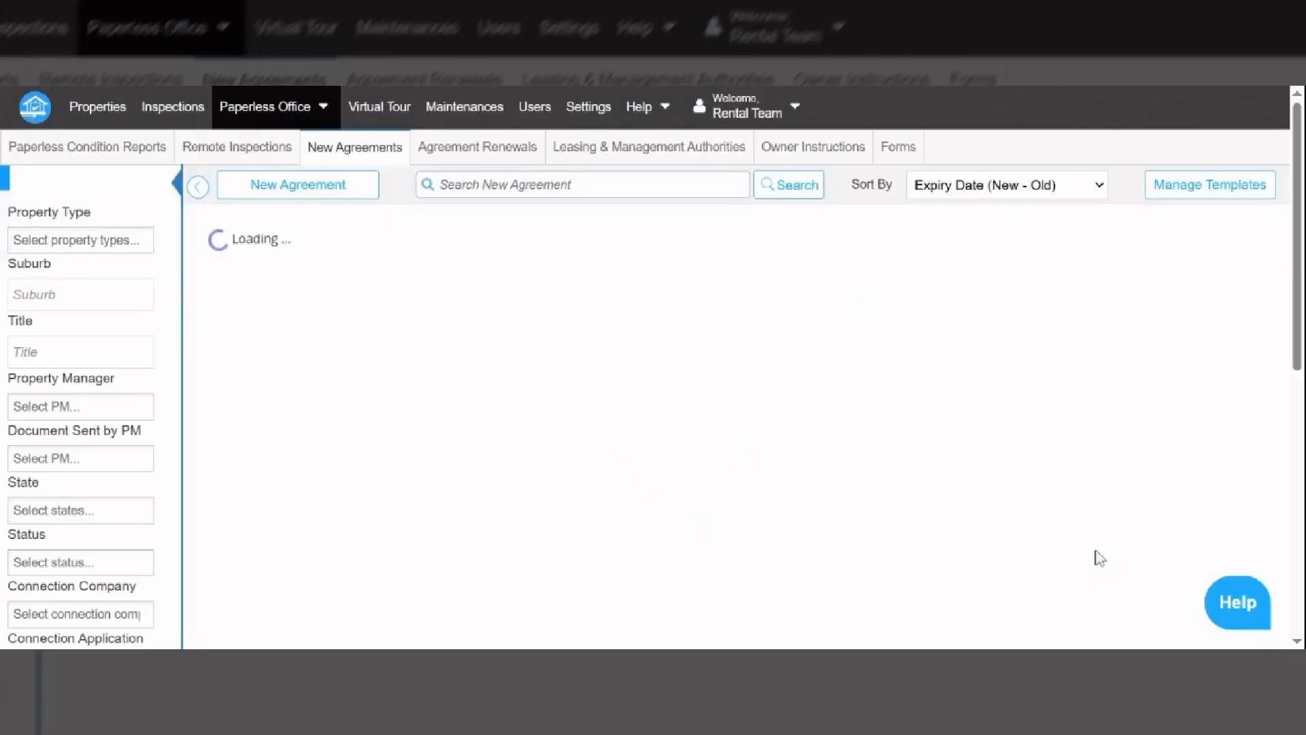
{"action": "left_click_drag", "start_coordinate": [1301, 204], "coordinate": [1303, 315]}
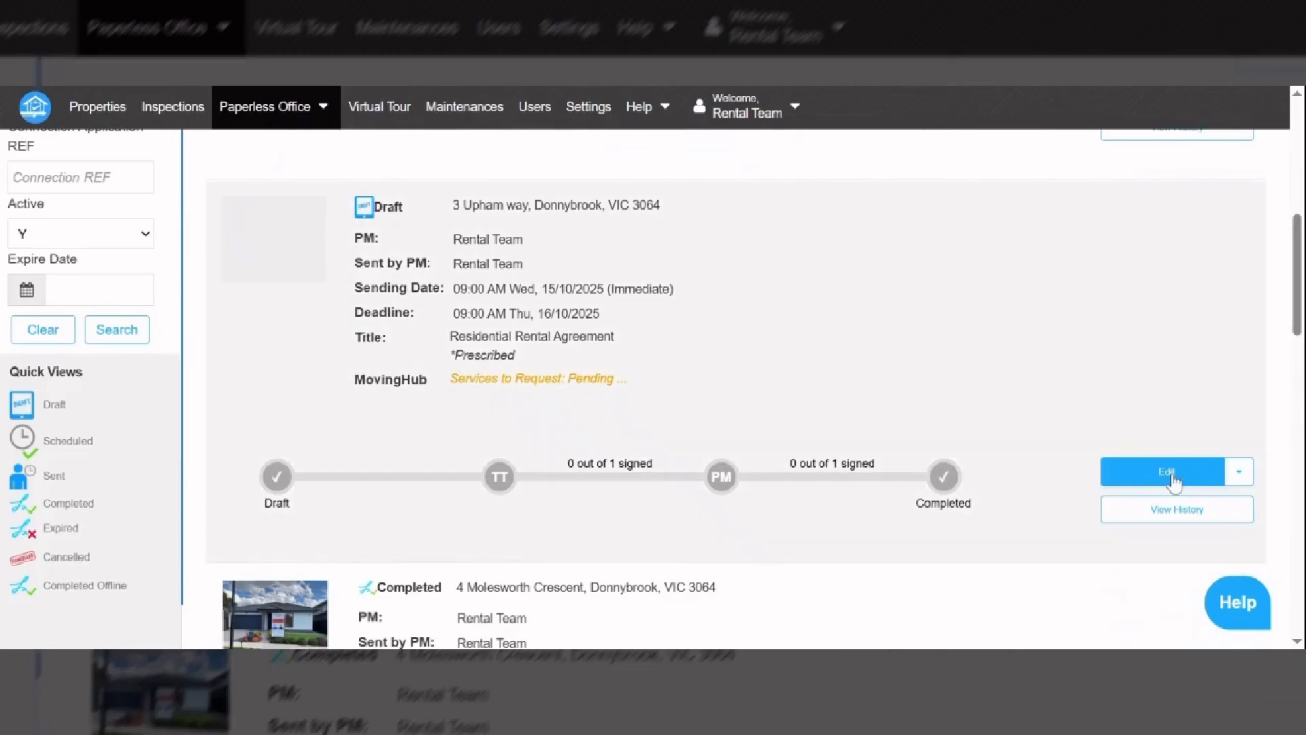
{"action": "left_click", "coordinate": [1172, 476]}
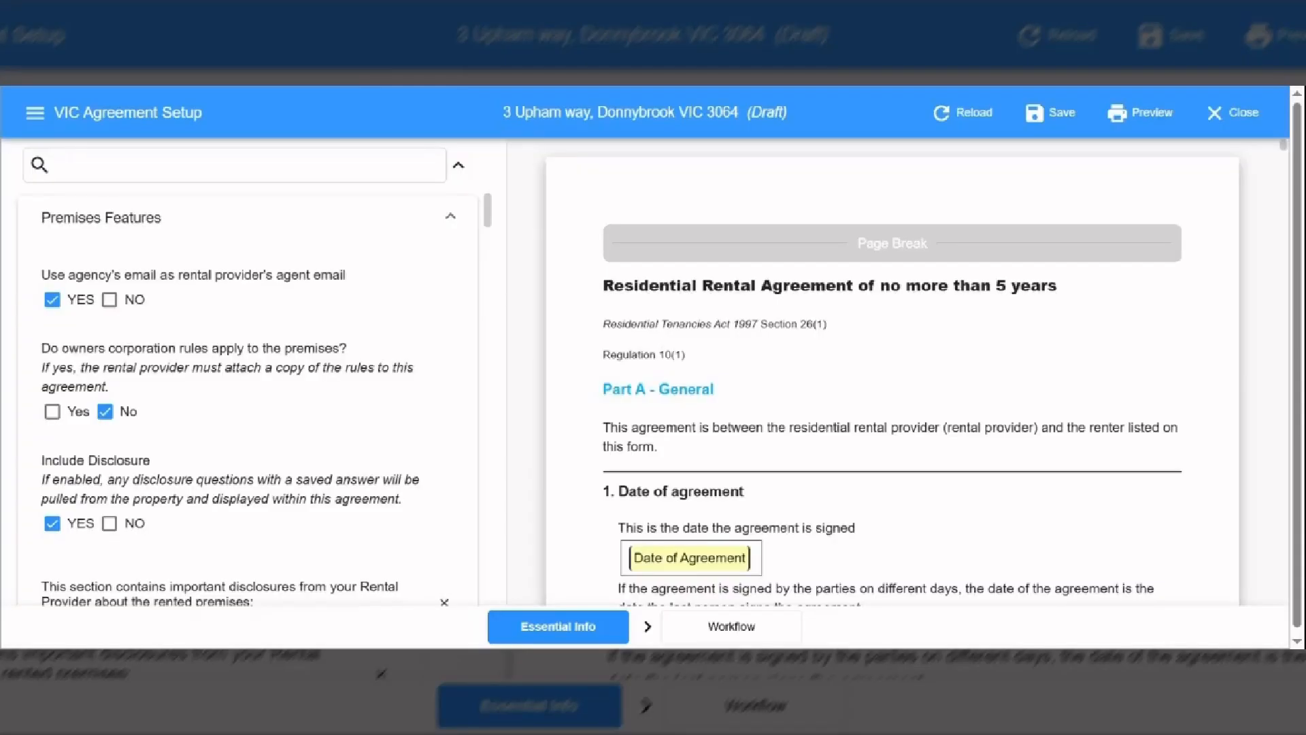
- Review the Workflow and Essential Info tabs, then close the agreement setup
{"action": "left_click", "coordinate": [731, 627]}
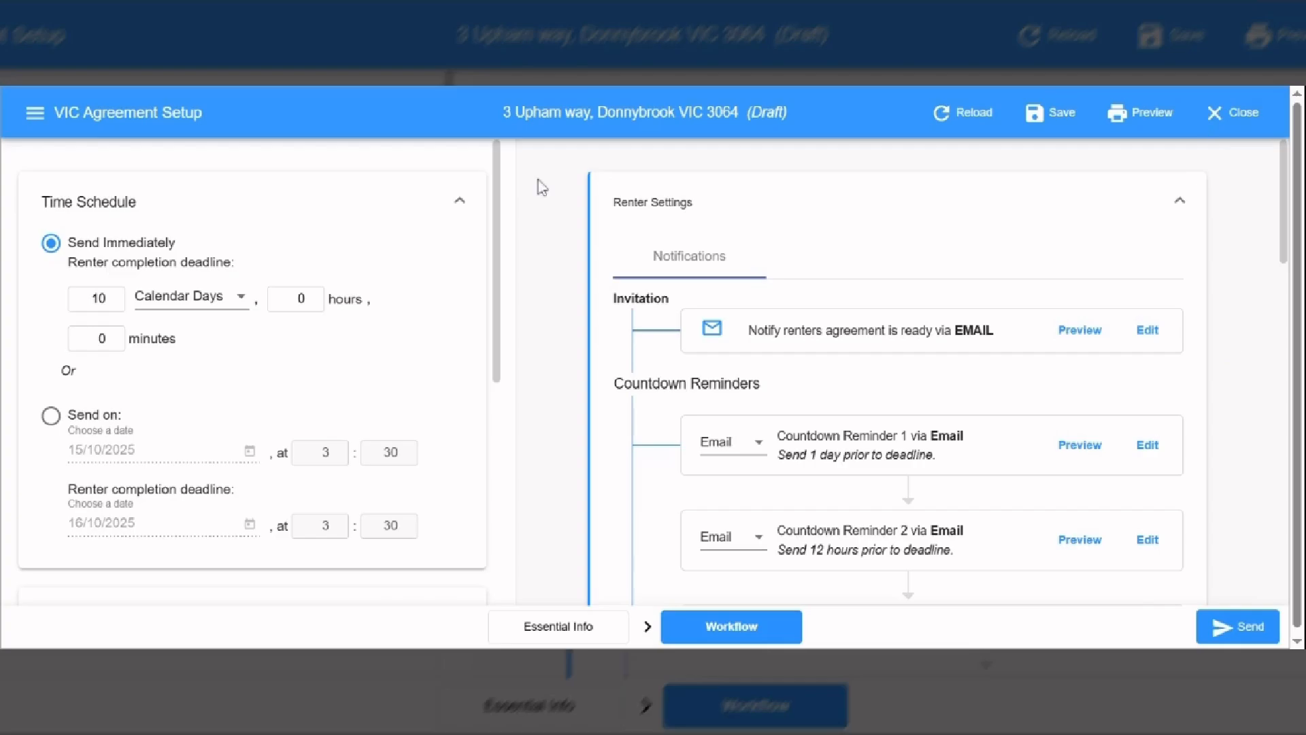
{"action": "left_click", "coordinate": [548, 631]}
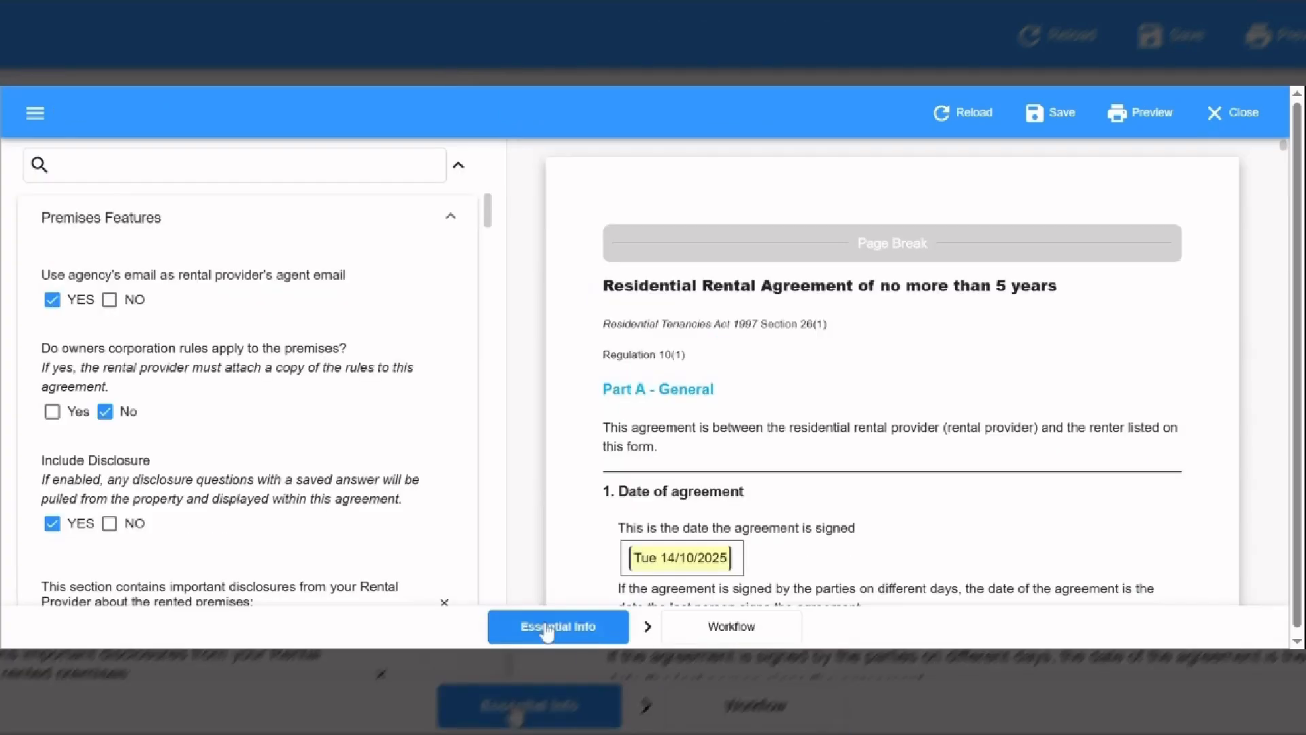
{"action": "scroll", "coordinate": [492, 236], "scroll_direction": "down", "scroll_amount": 3}
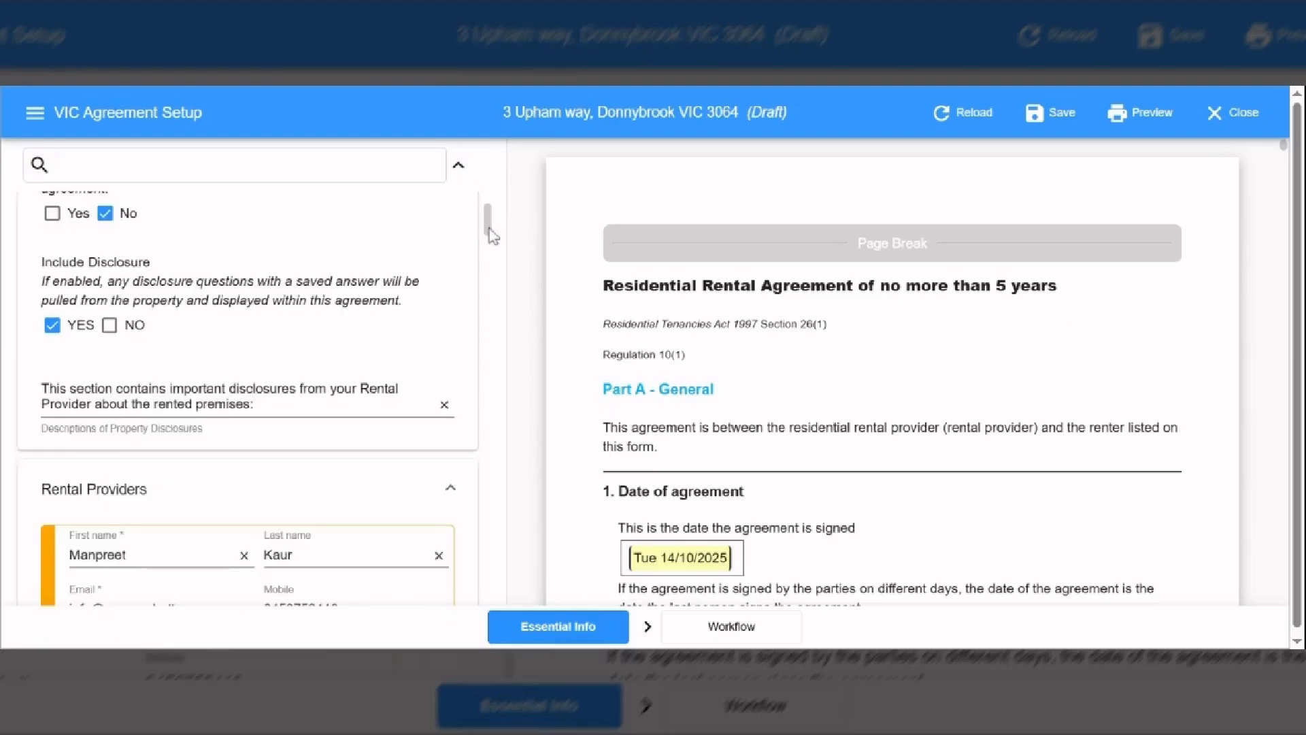
{"action": "scroll", "coordinate": [492, 237], "scroll_direction": "down", "scroll_amount": 1}
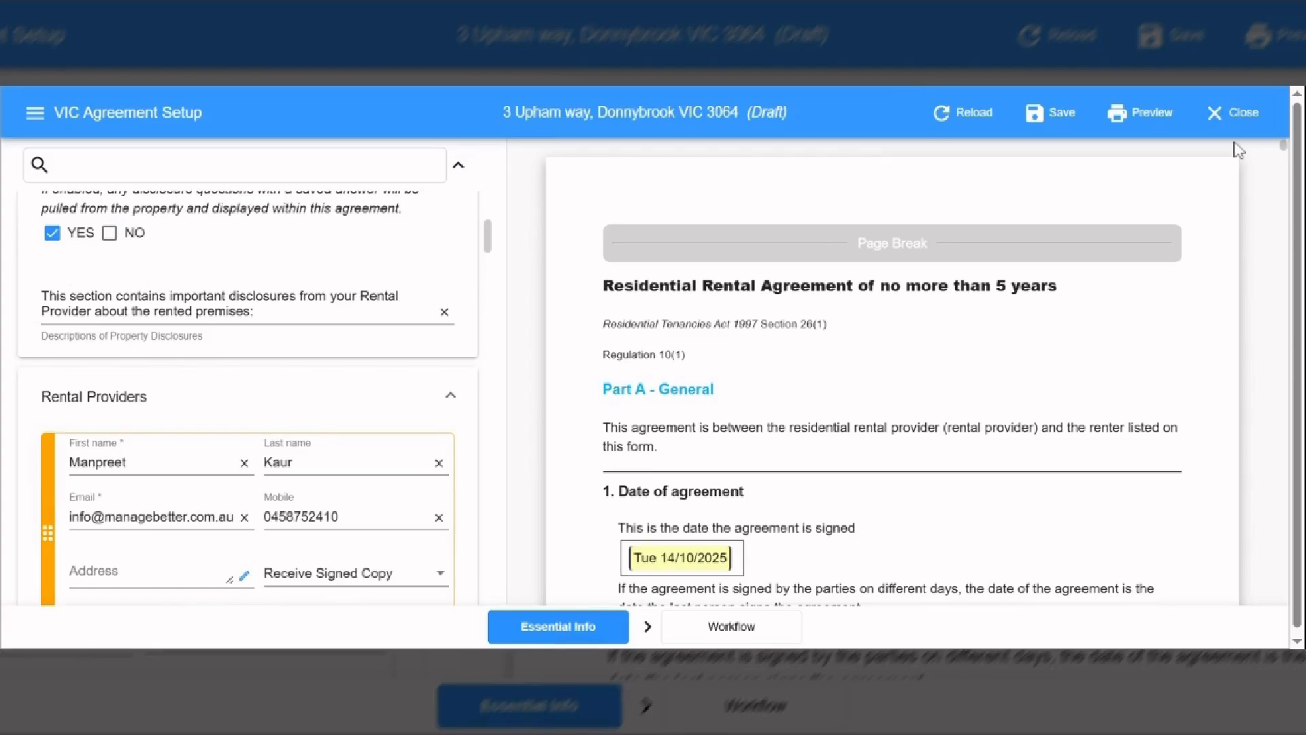
{"action": "left_click", "coordinate": [1209, 130]}
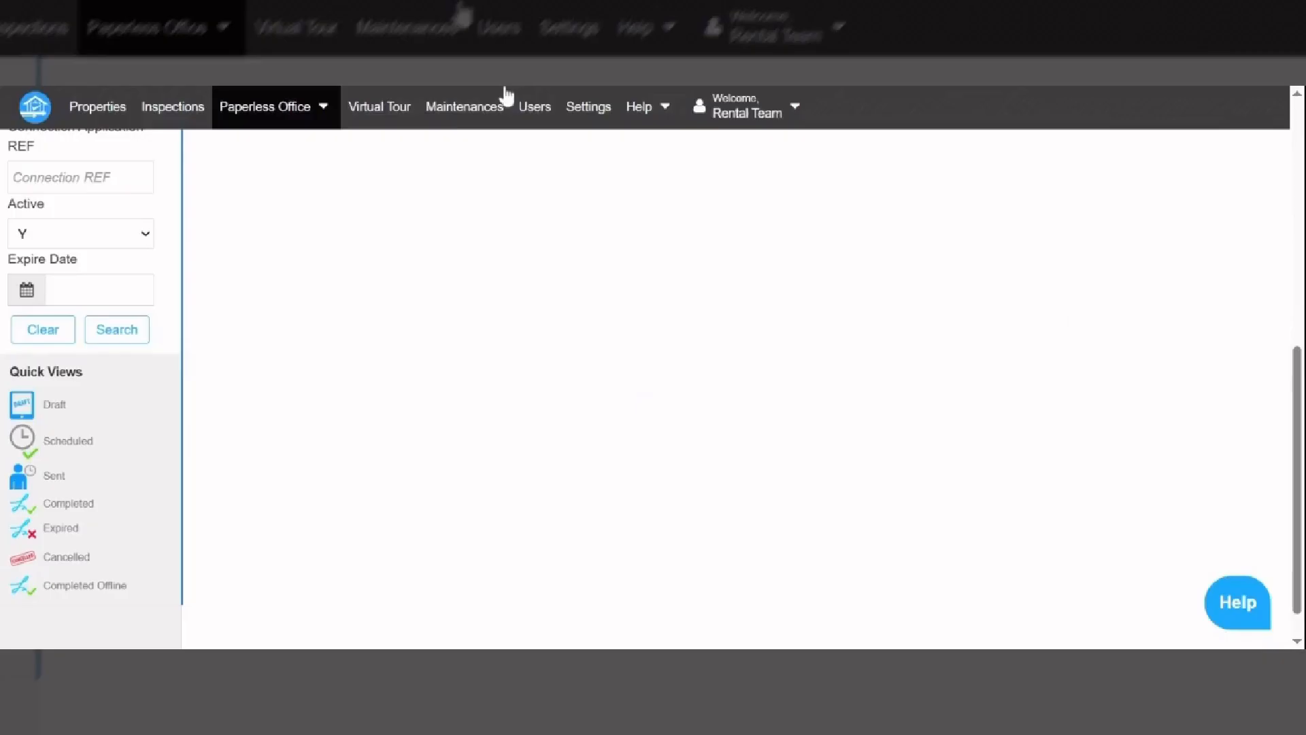